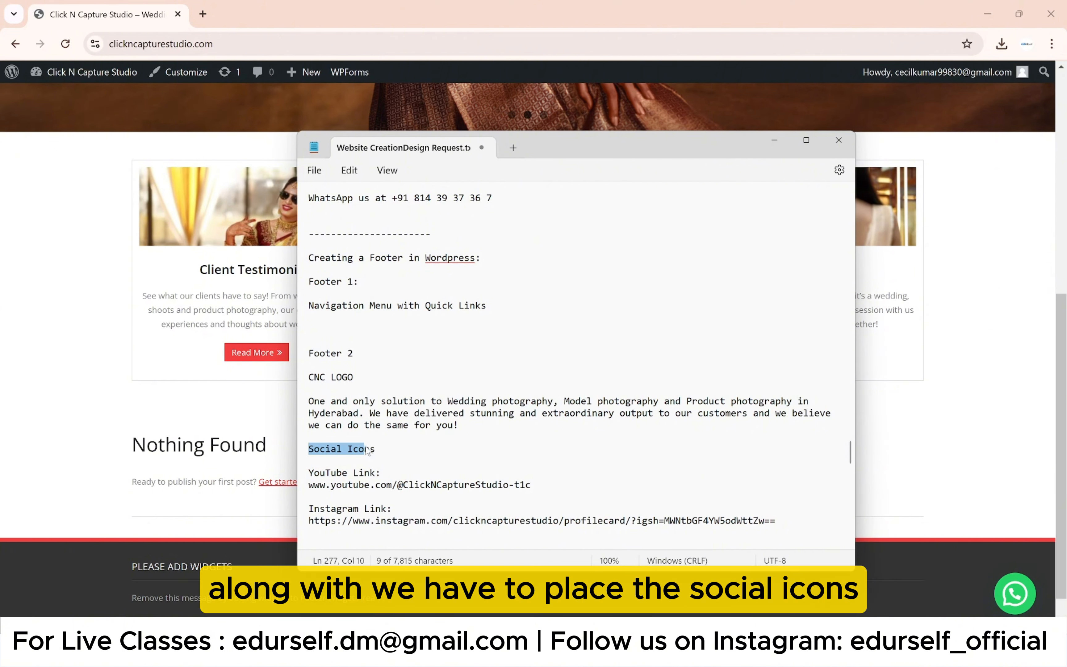
# Step: Review the footer plan in the notes, from the Footer 2 social links through the Footer 3 contact details to the copyright line
pyautogui.scroll(-2, 402, 450)
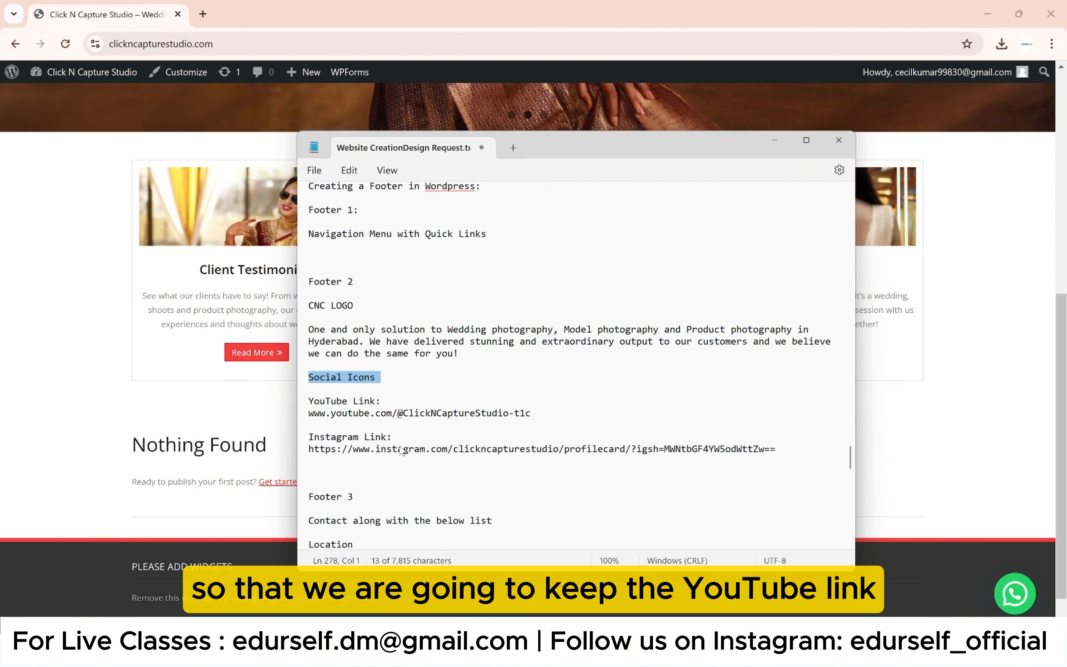
pyautogui.click(313, 405)
pyautogui.moveTo(313, 404); pyautogui.dragTo(311, 460)
pyautogui.click(311, 460)
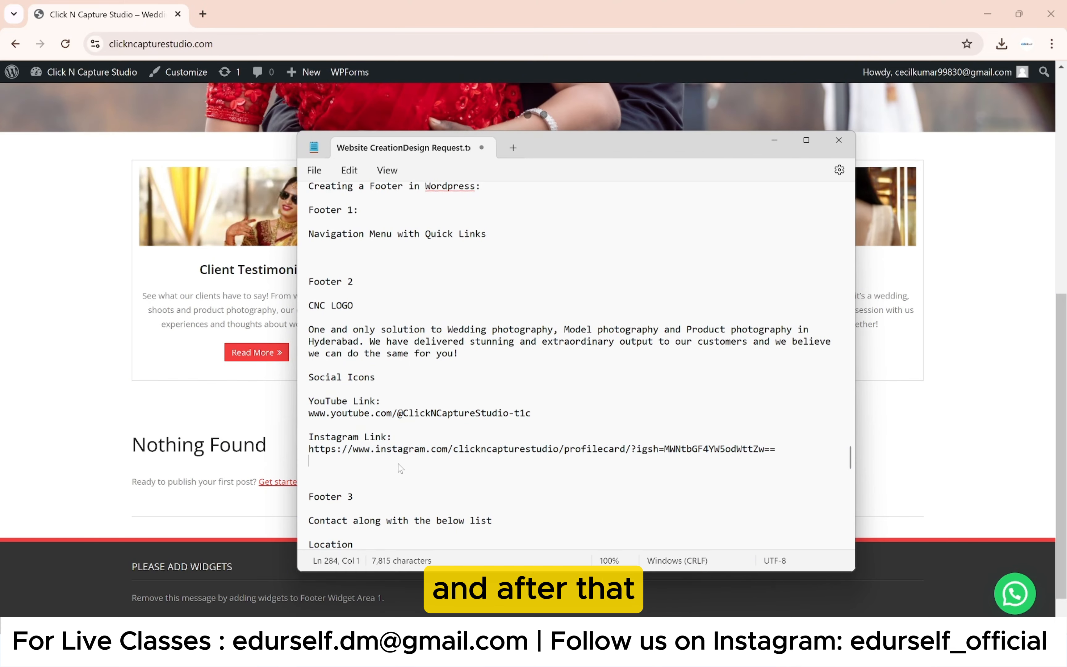
pyautogui.scroll(-2, 311, 415)
pyautogui.click(303, 426)
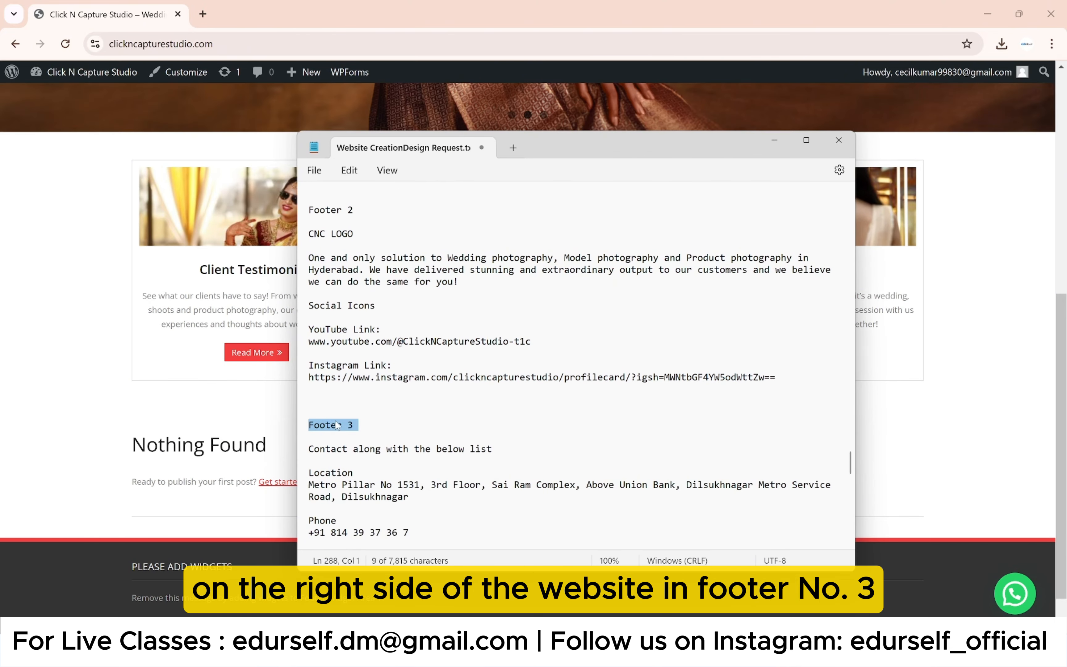
pyautogui.scroll(-2, 336, 424)
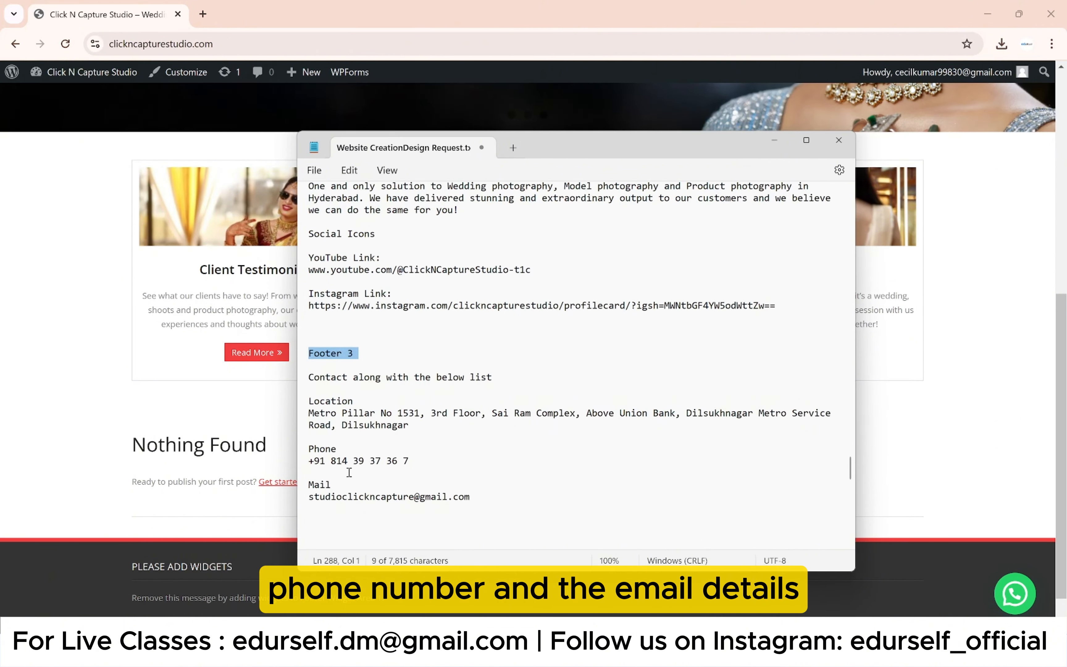
pyautogui.scroll(-2, 348, 472)
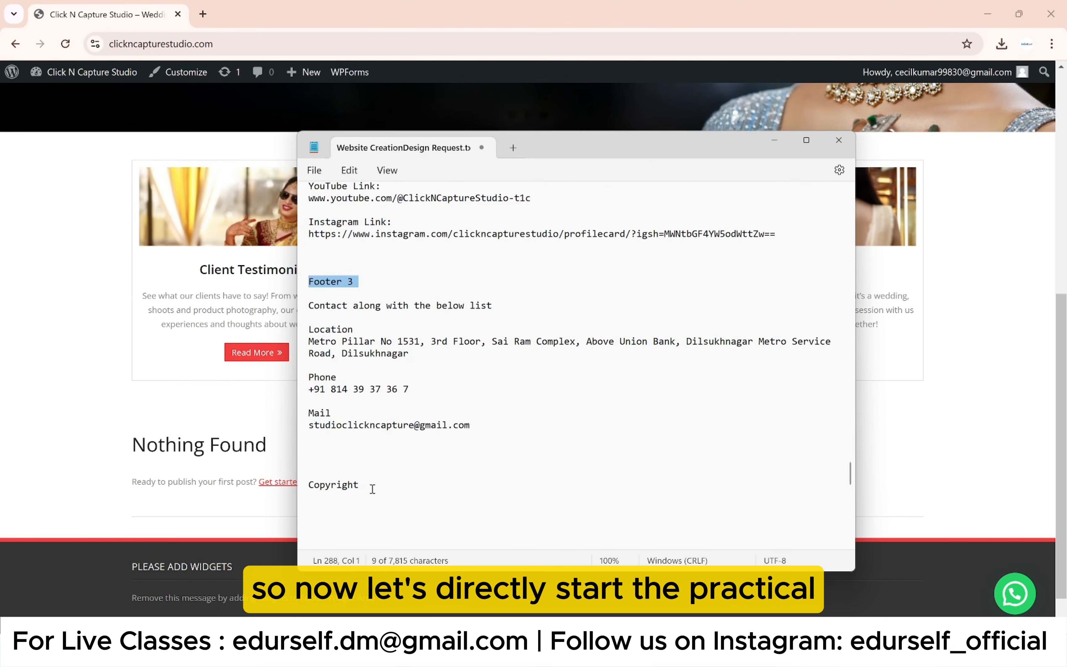
# Step: Switch to the browser and open the menu management page in the site's WordPress admin
pyautogui.click(73, 318)
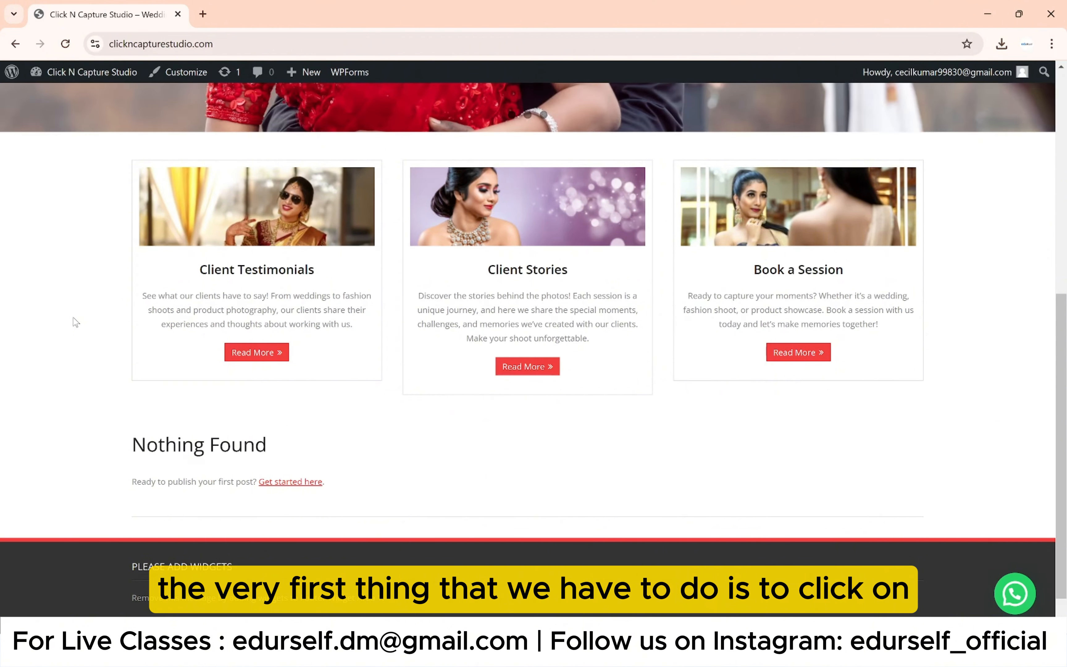
pyautogui.click(6, 81)
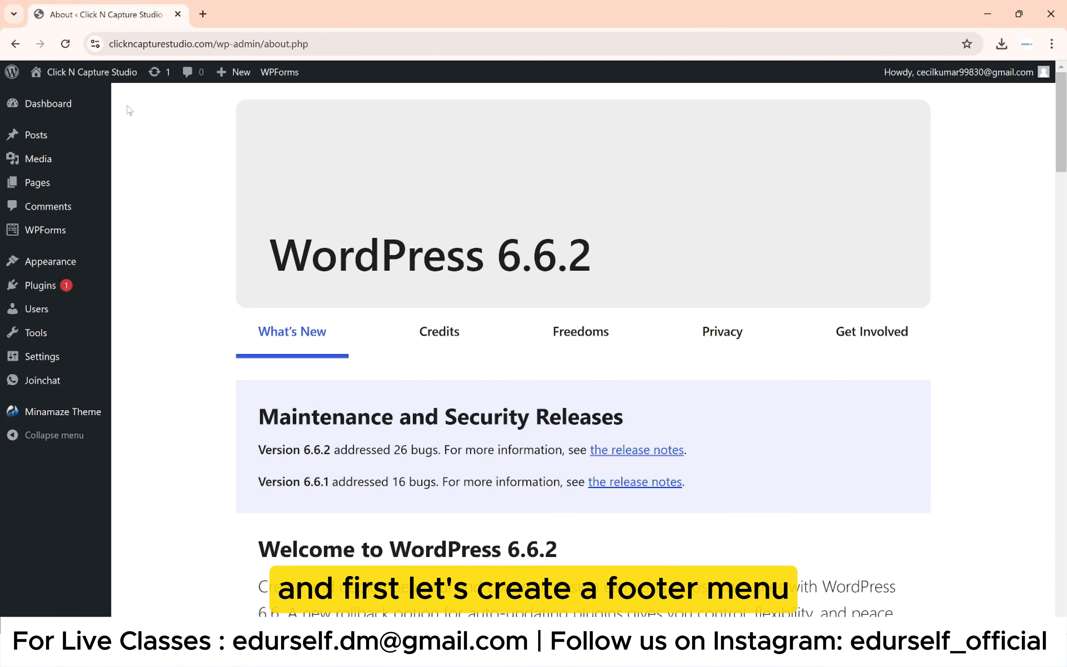
pyautogui.moveTo(26, 262)
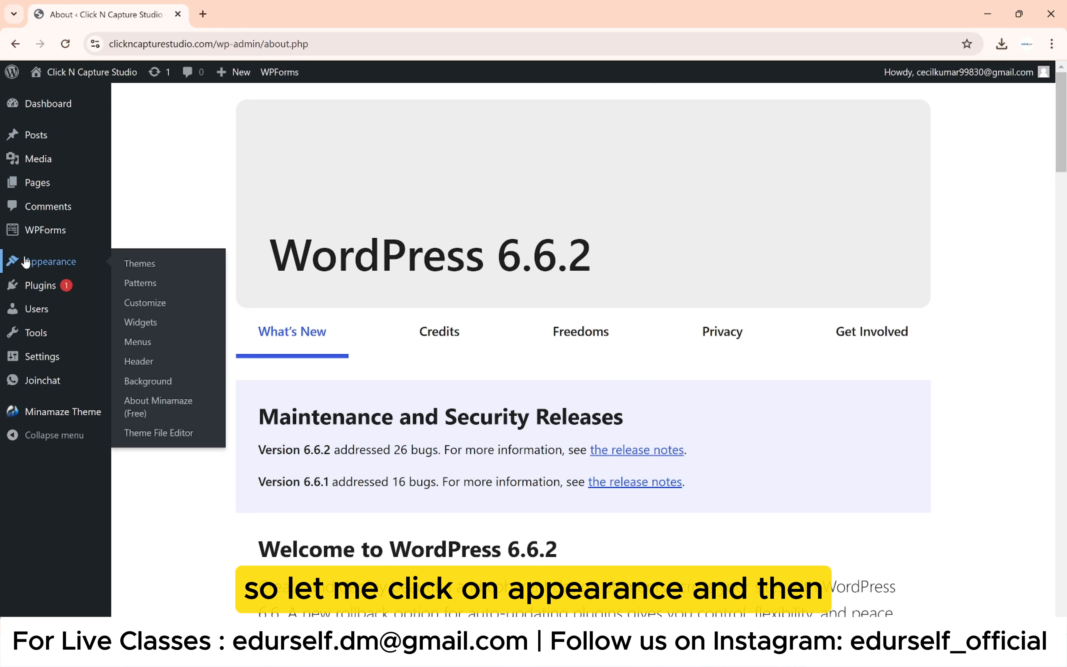
pyautogui.click(171, 346)
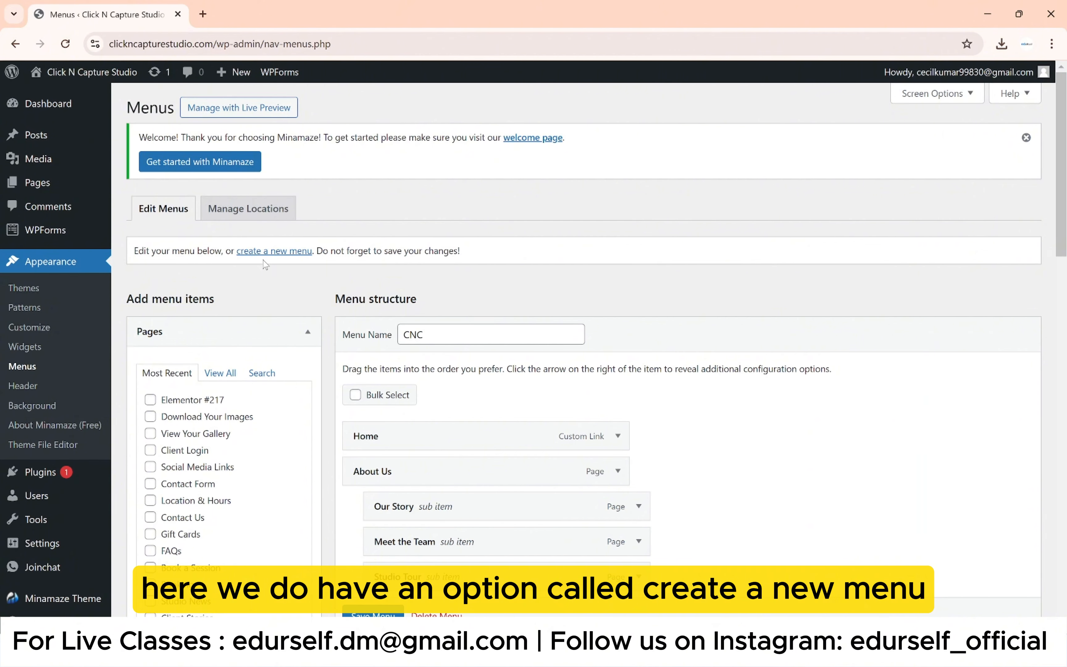
# Step: Create a new navigation menu named Footer Menu
pyautogui.click(267, 251)
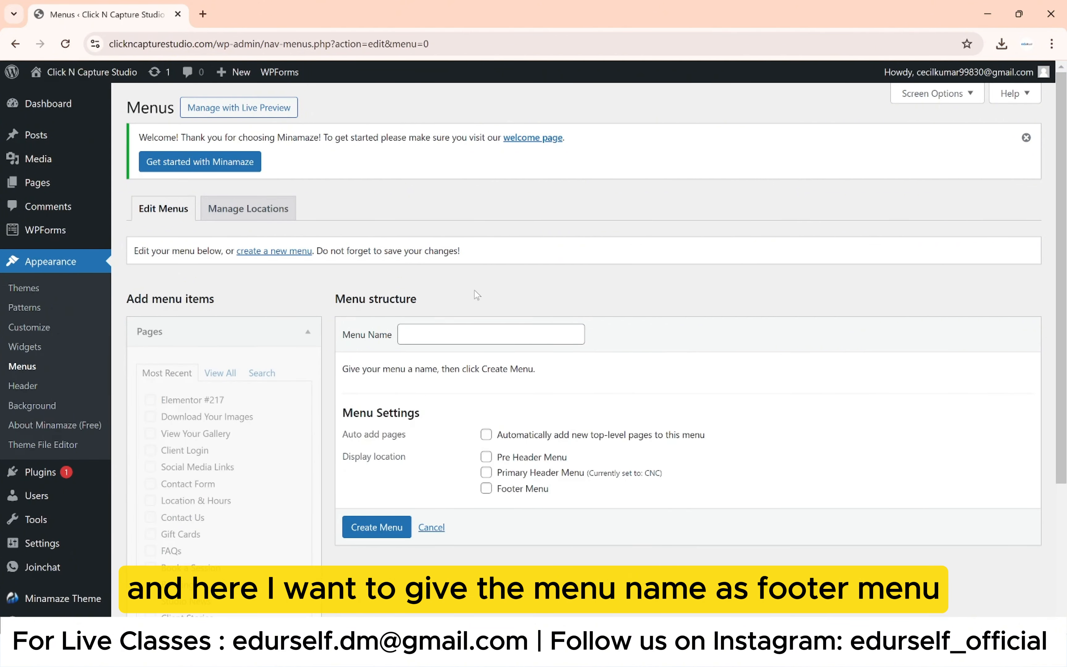
pyautogui.click(481, 336)
pyautogui.write('Footer Menu')
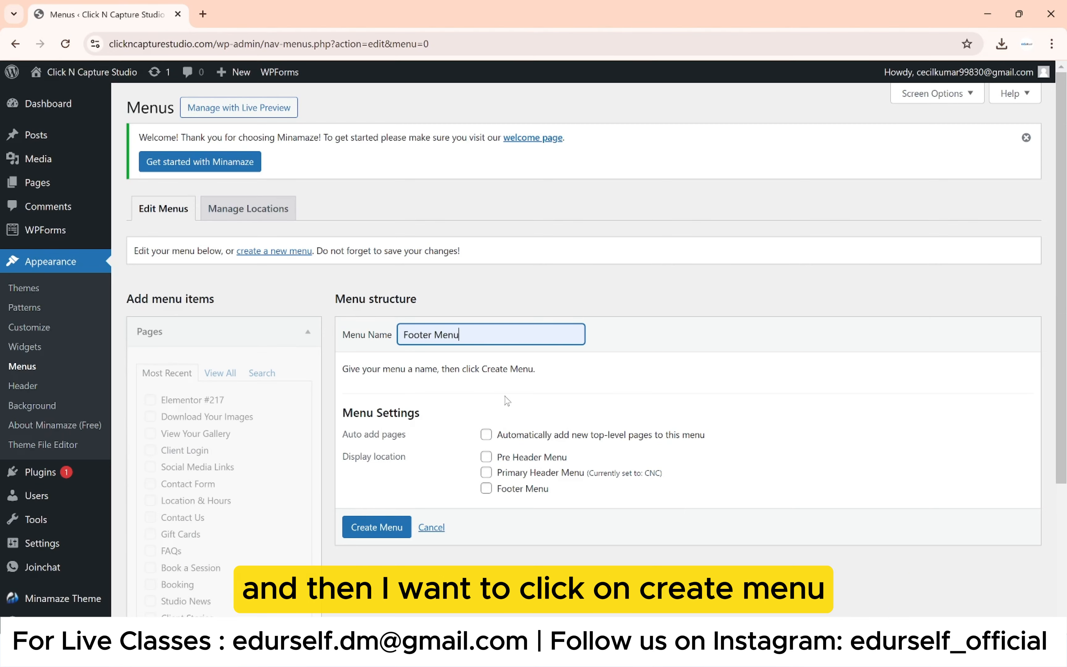
pyautogui.click(370, 525)
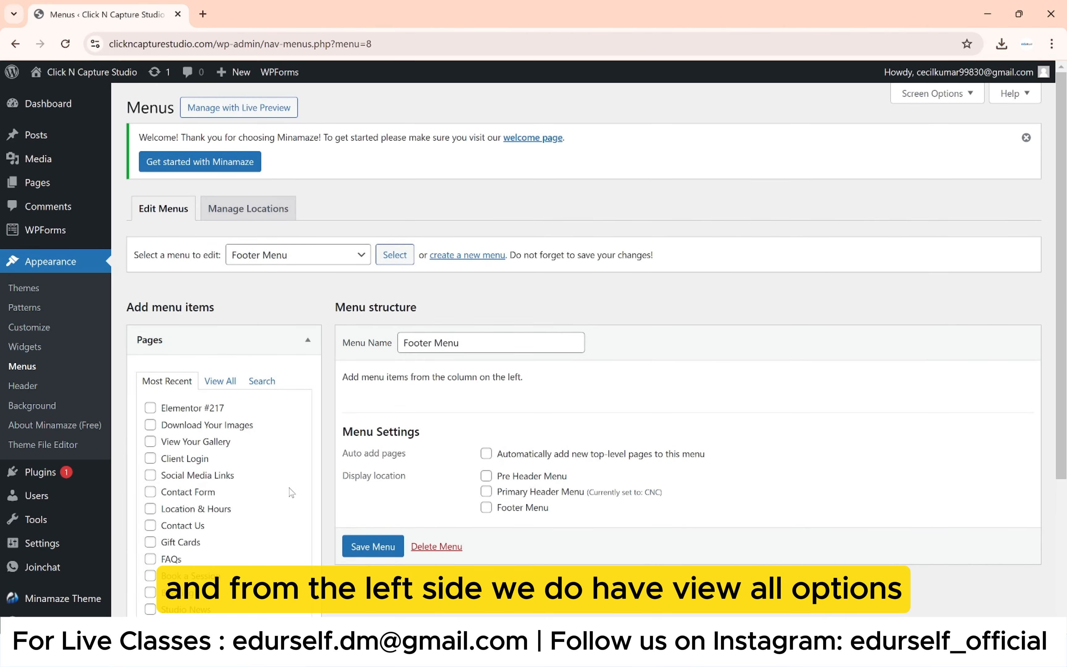
# Step: Add the pages Book a Session, Client Testimonials, Model Photography, Product Photography, Wedding Photography and Pricing Packages to the Footer Menu and save it
pyautogui.scroll(-3, 196, 469)
pyautogui.click(216, 245)
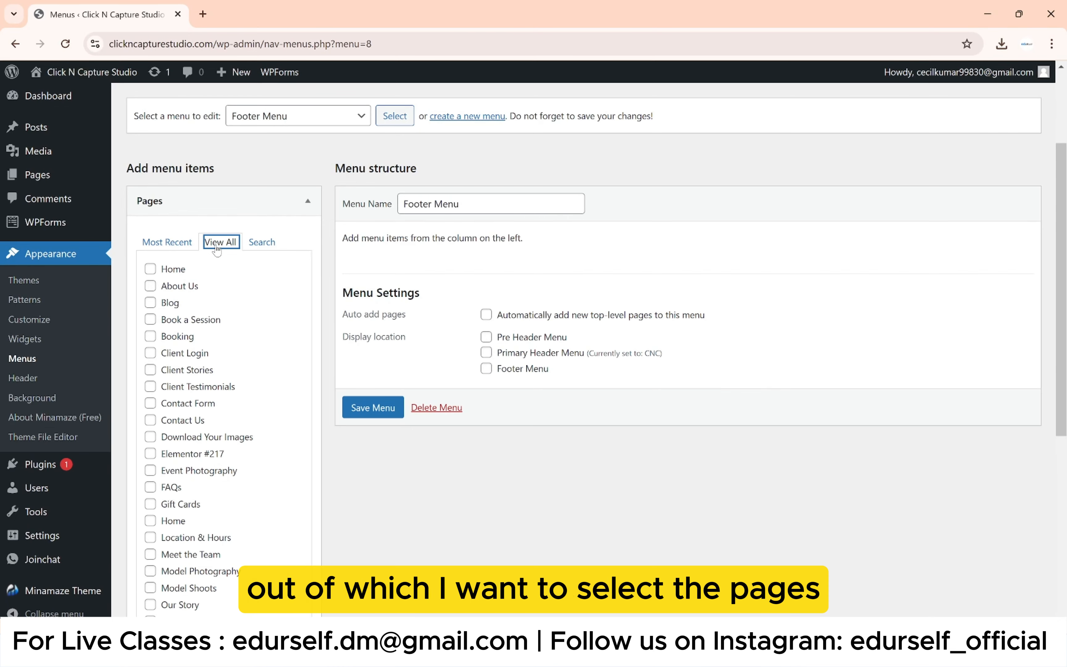
pyautogui.scroll(-2, 216, 250)
pyautogui.click(150, 250)
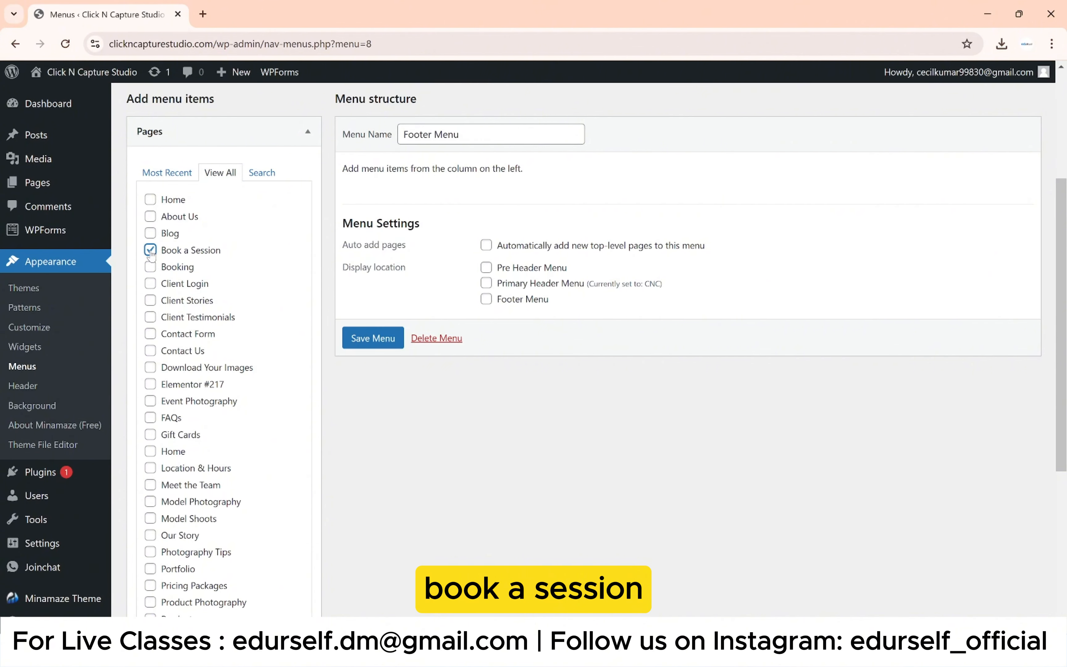
pyautogui.click(150, 317)
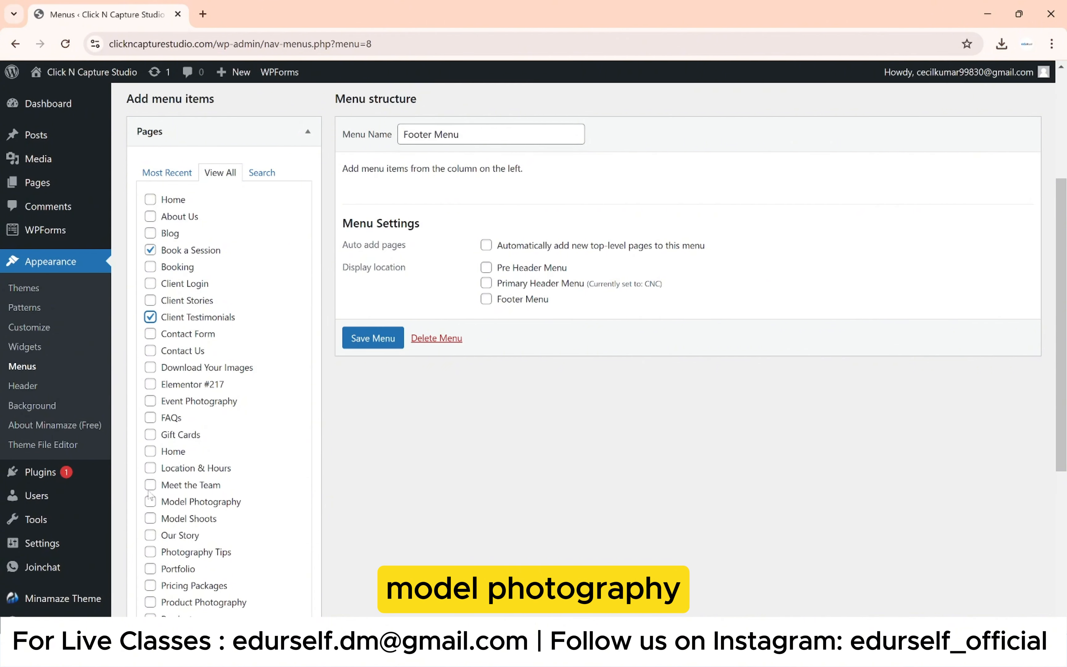
pyautogui.click(150, 501)
pyautogui.click(150, 602)
pyautogui.scroll(-3, 150, 599)
pyautogui.click(150, 581)
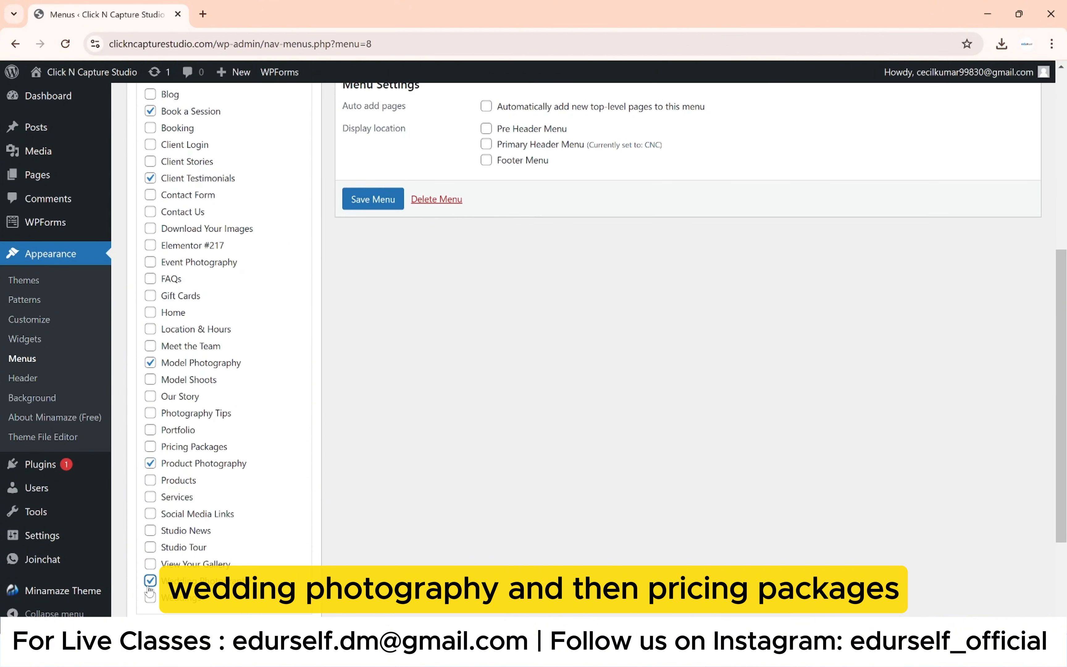
pyautogui.click(161, 447)
pyautogui.scroll(-2, 208, 481)
pyautogui.click(263, 558)
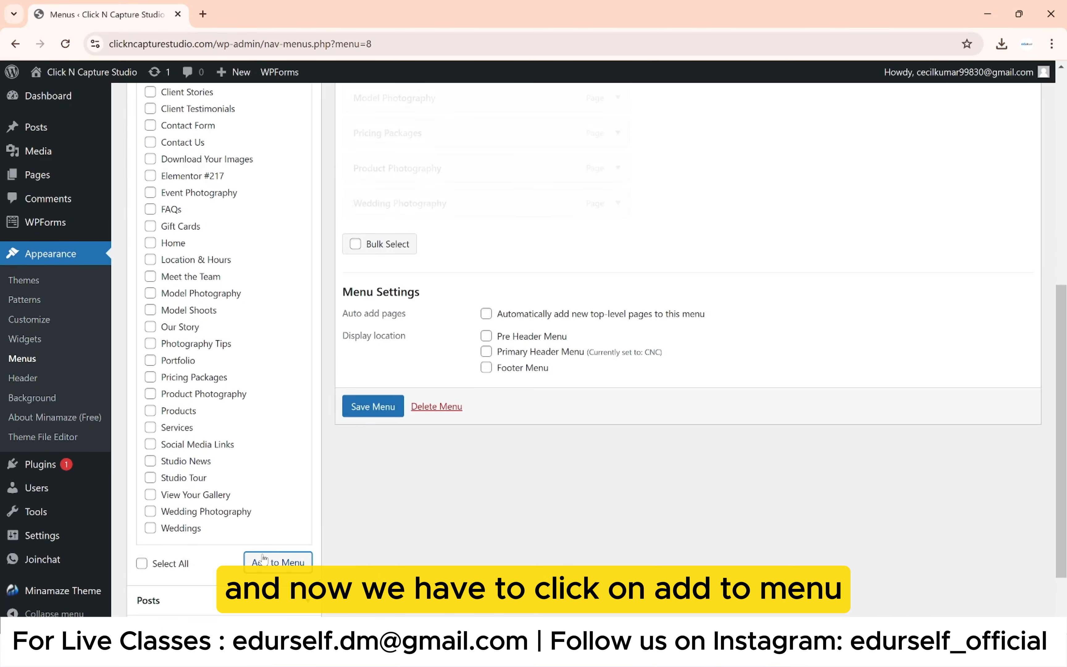
pyautogui.click(384, 408)
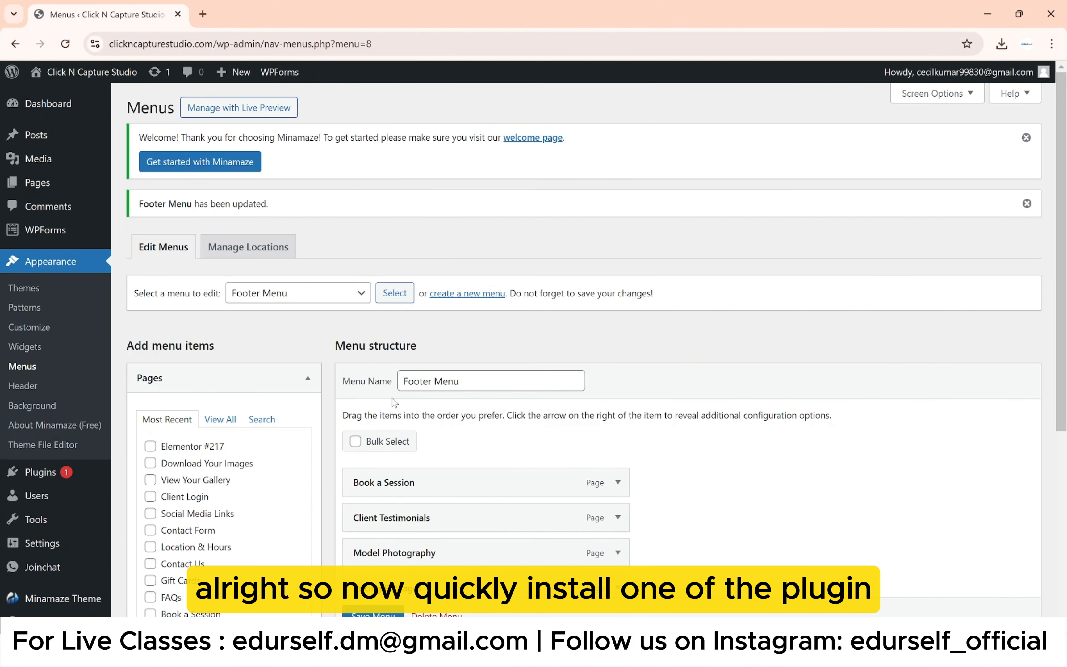
# Step: Search the plugin directory for elementor, then install and activate Elementor Website Builder and Elementor Header & Footer Builder
pyautogui.click(49, 472)
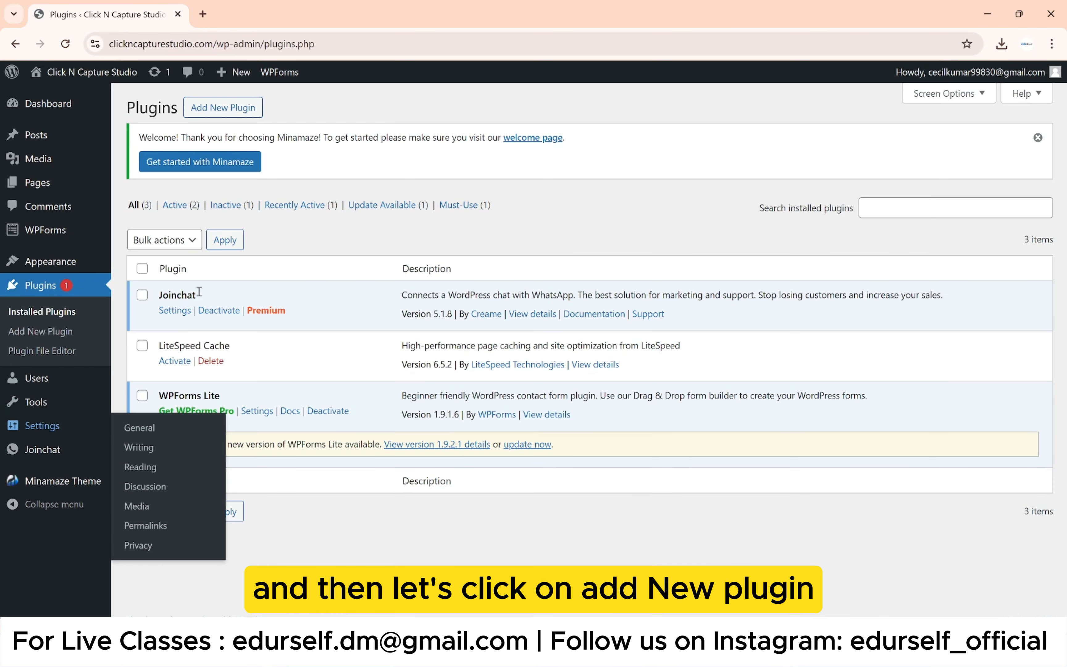
pyautogui.click(222, 110)
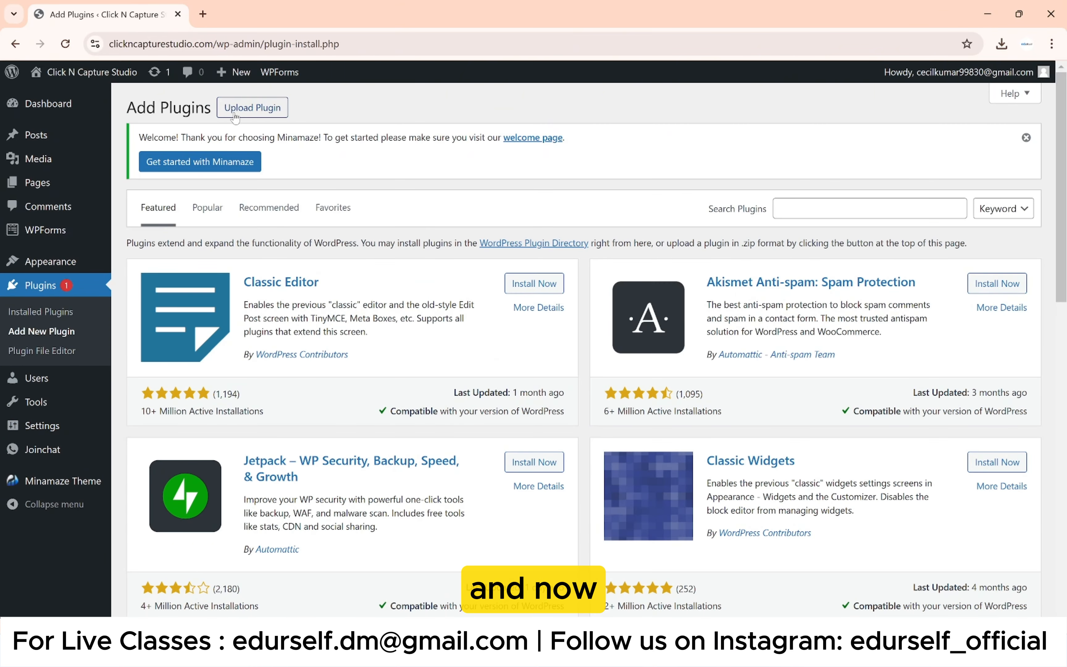
pyautogui.click(856, 206)
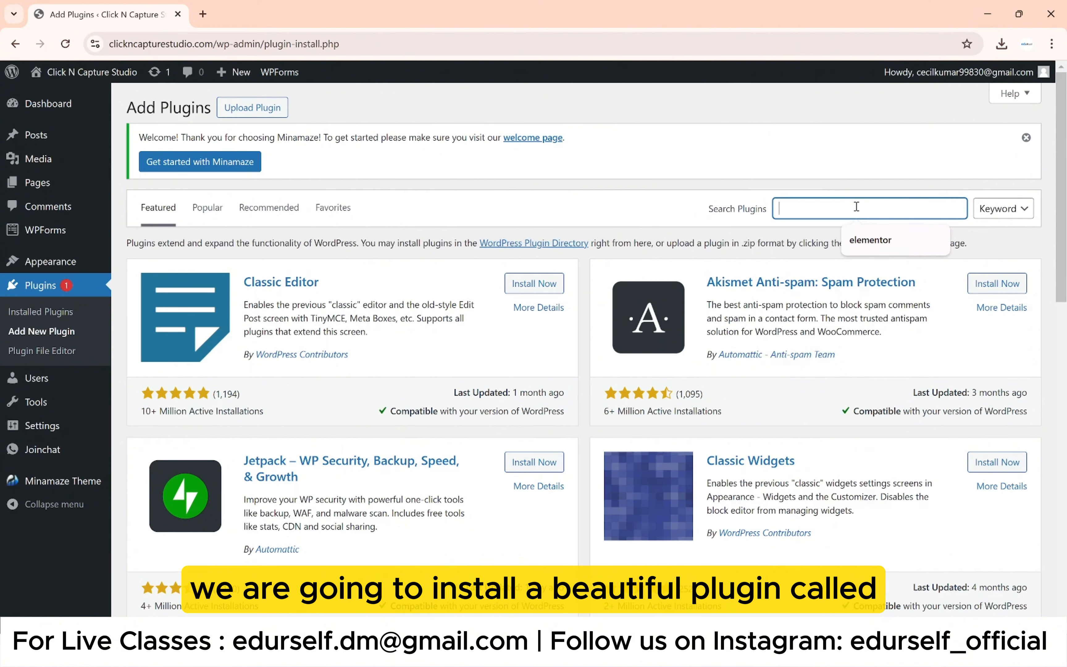
pyautogui.click(879, 238)
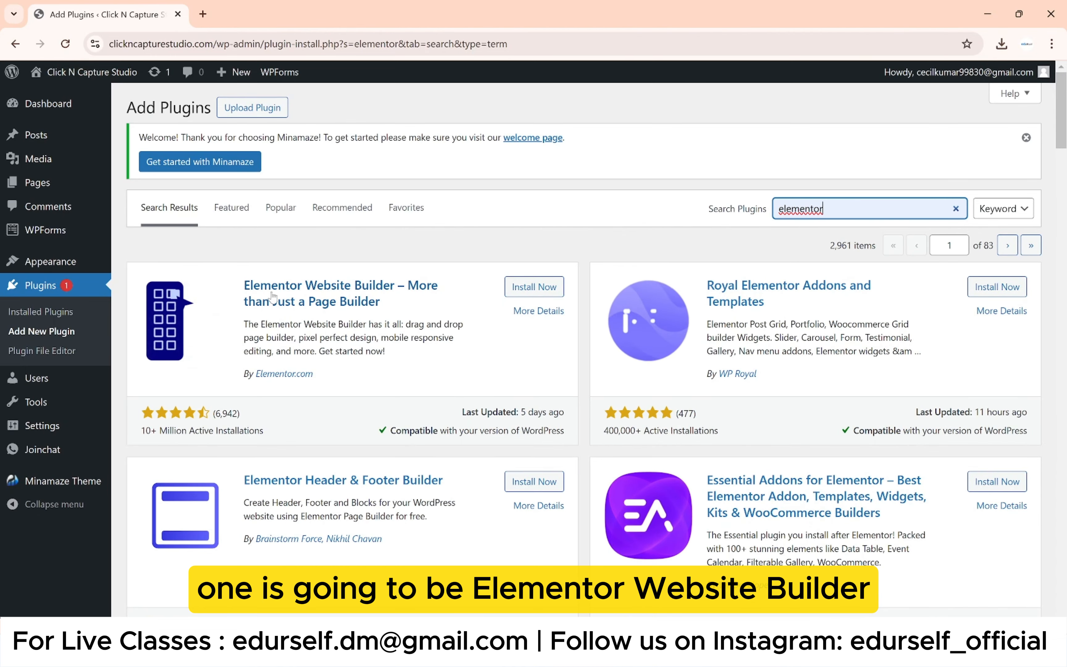
pyautogui.click(558, 286)
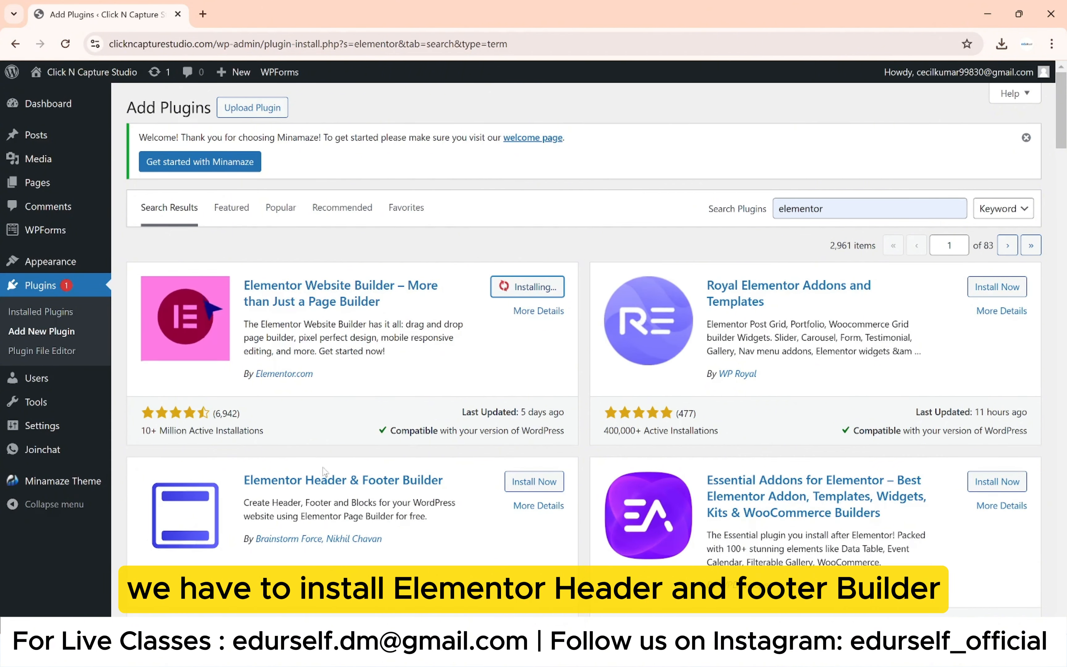
pyautogui.click(543, 480)
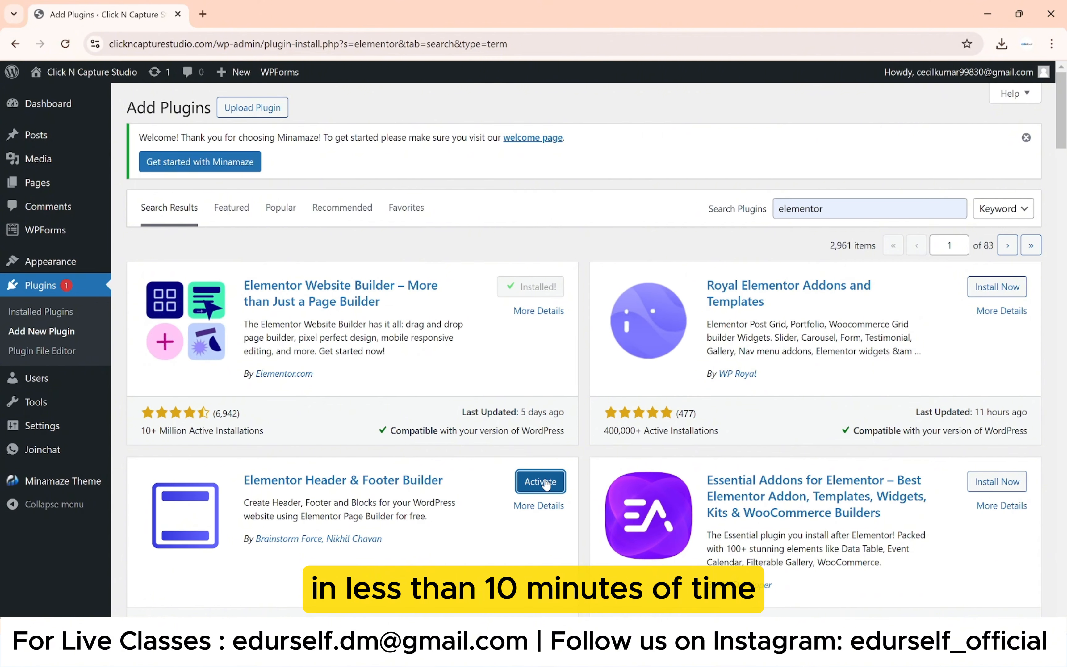
pyautogui.click(545, 482)
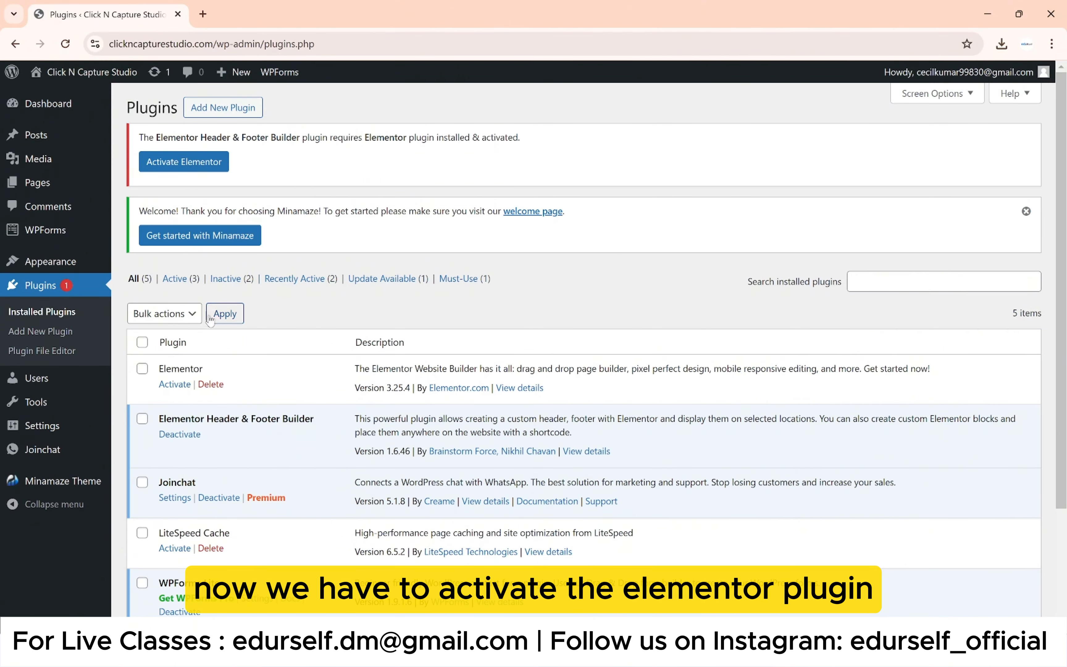
pyautogui.click(175, 386)
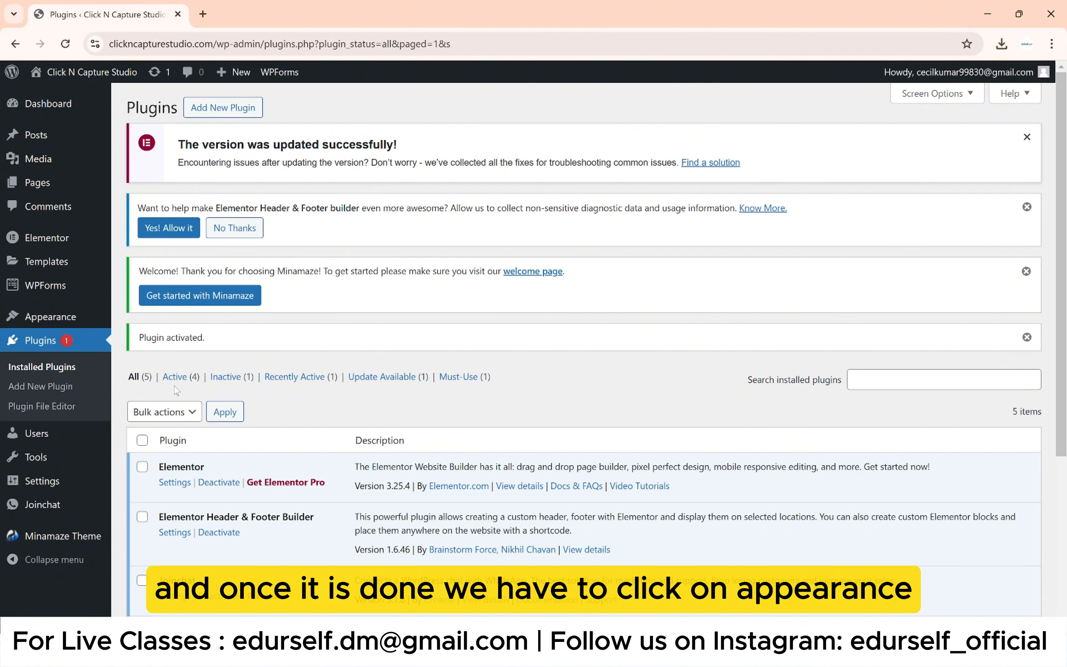
# Step: Add a new Elementor Header & Footer Builder template titled Footer and set its template type to Footer
pyautogui.moveTo(65, 322)
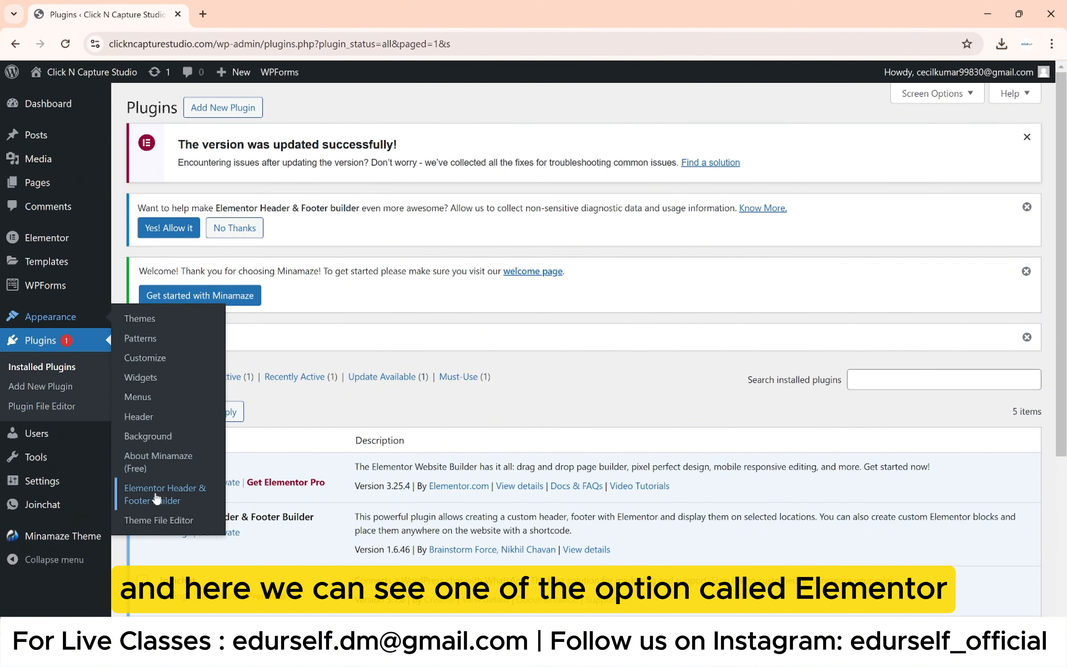
pyautogui.click(184, 499)
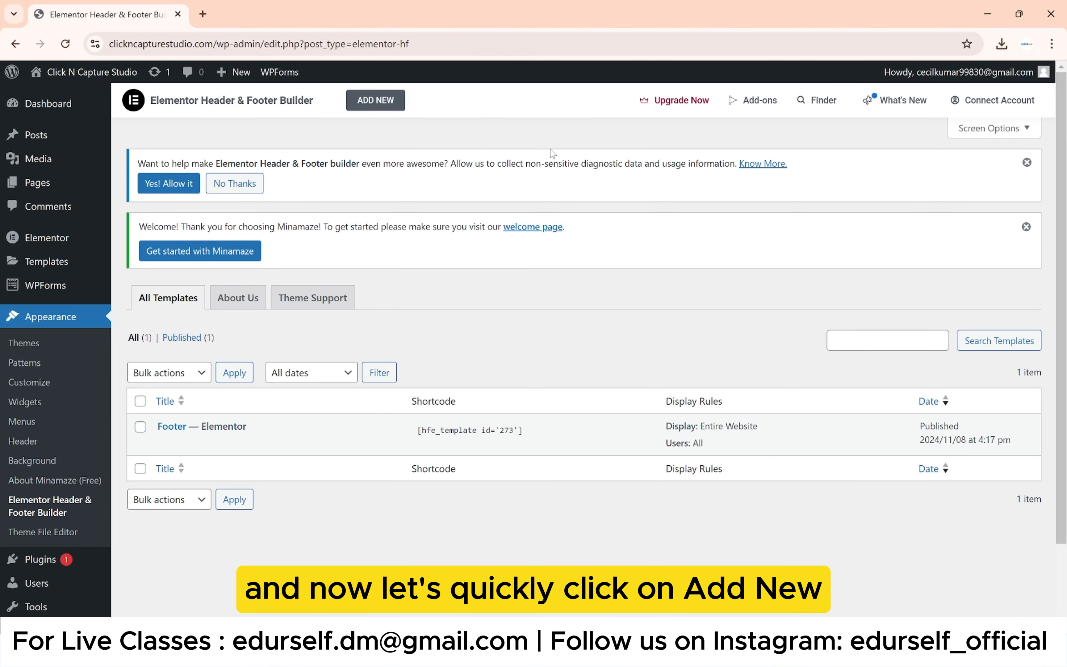
pyautogui.click(375, 100)
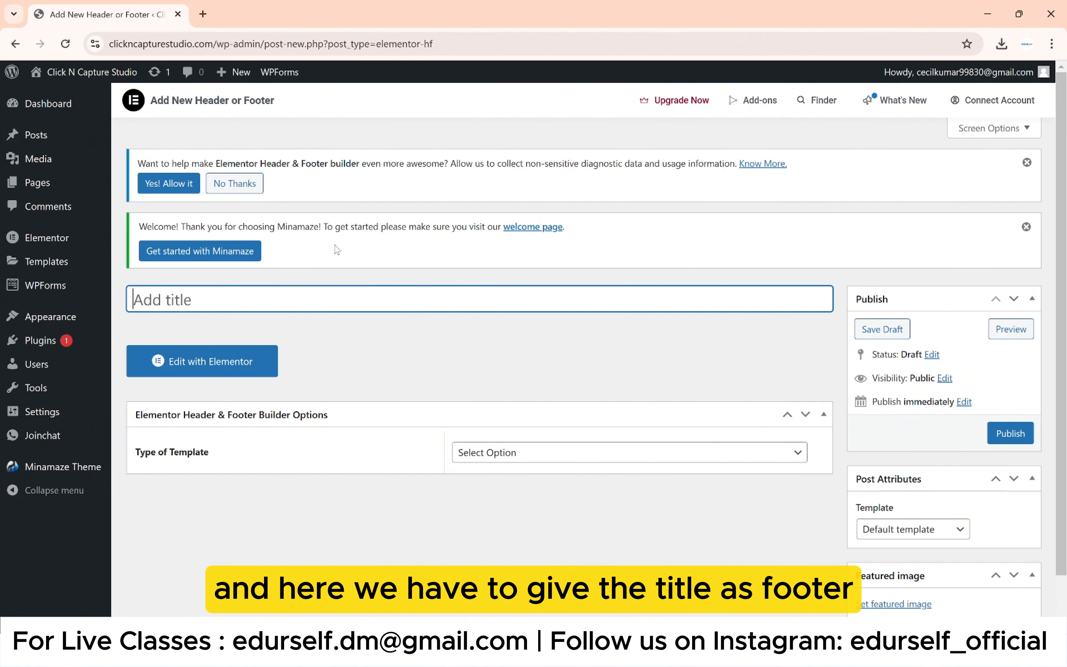
pyautogui.write('Footer')
pyautogui.click(505, 453)
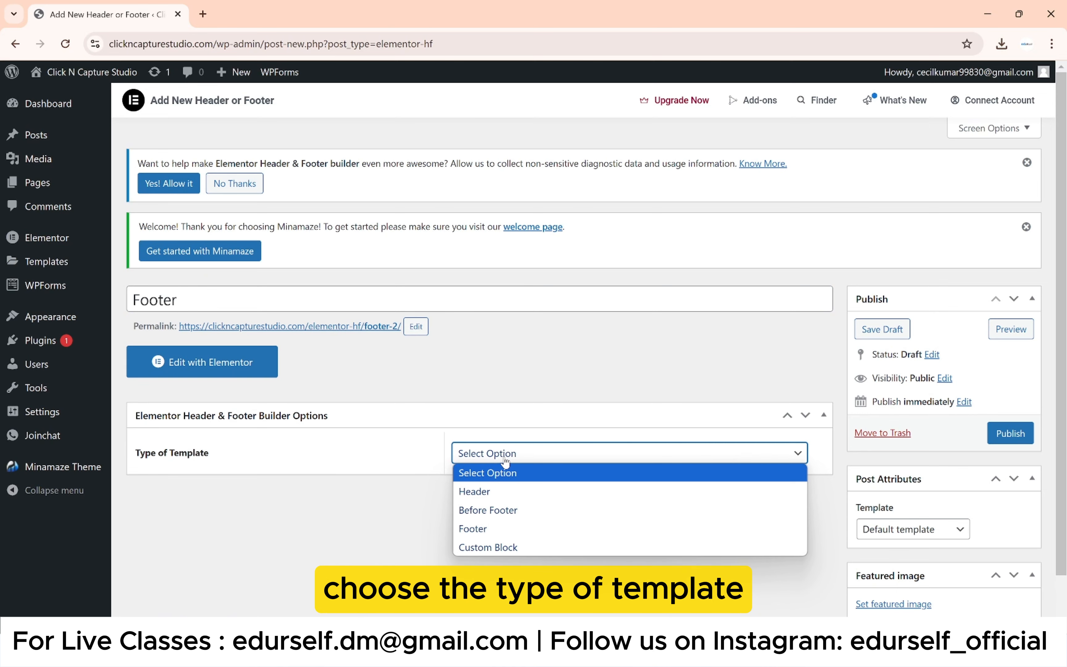
pyautogui.click(484, 528)
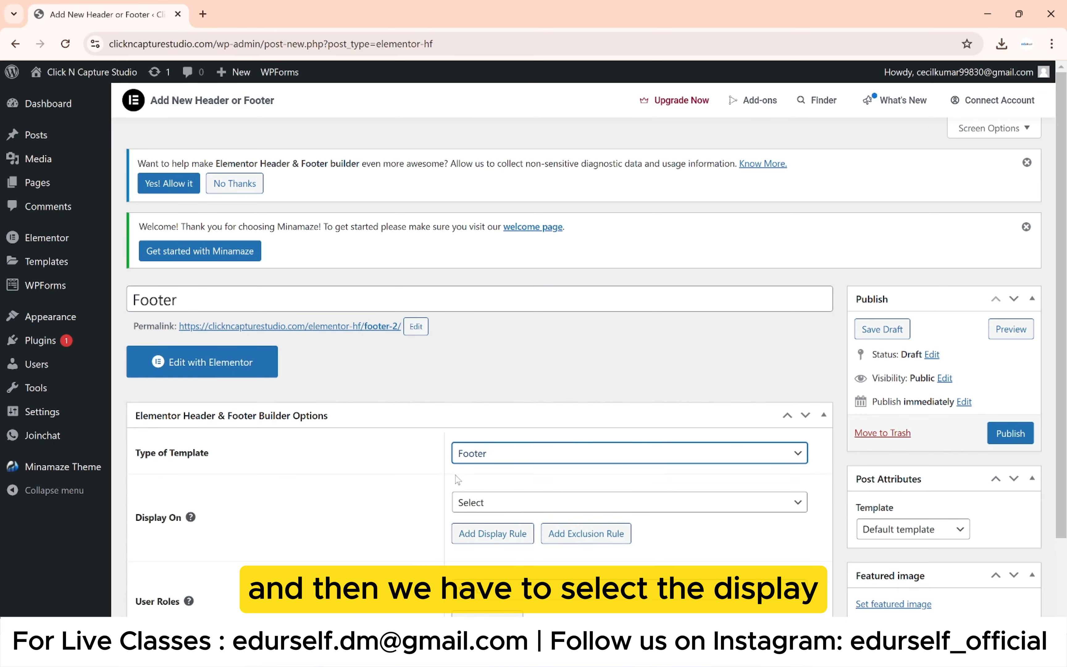
# Step: Set the footer template to display on the Entire Website for the user role All
pyautogui.click(492, 505)
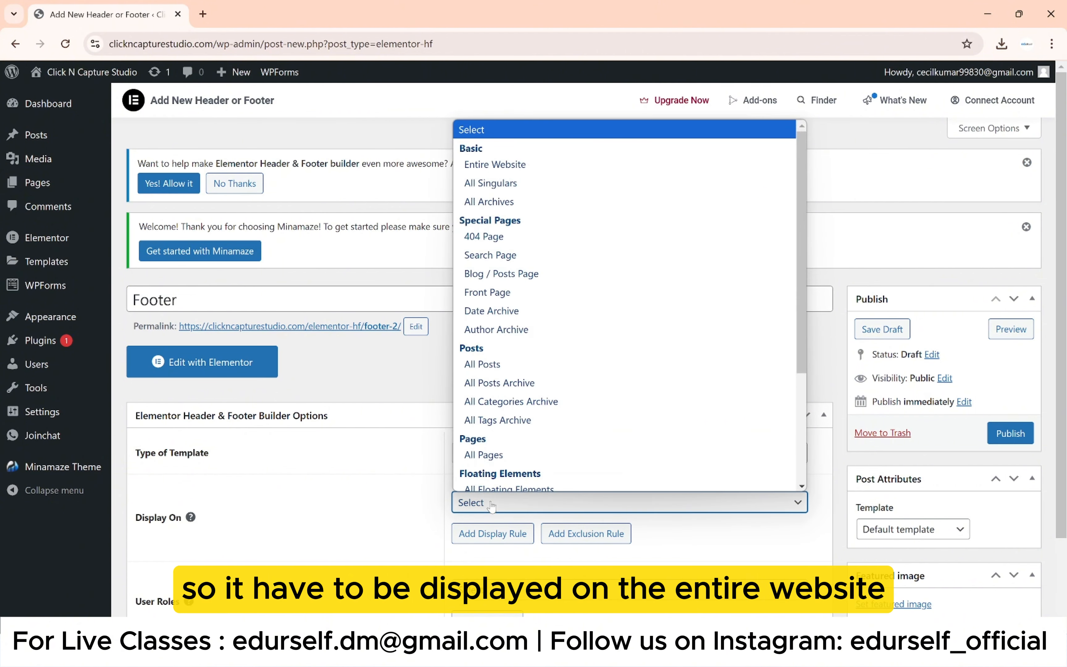
pyautogui.click(461, 159)
pyautogui.scroll(-3, 461, 164)
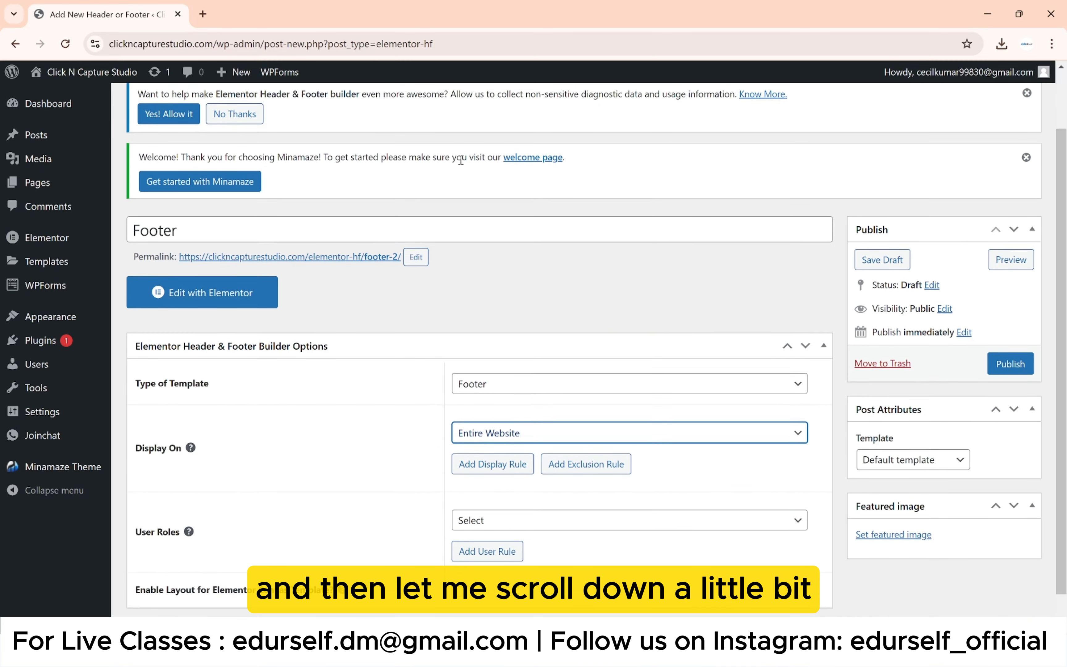
pyautogui.click(510, 490)
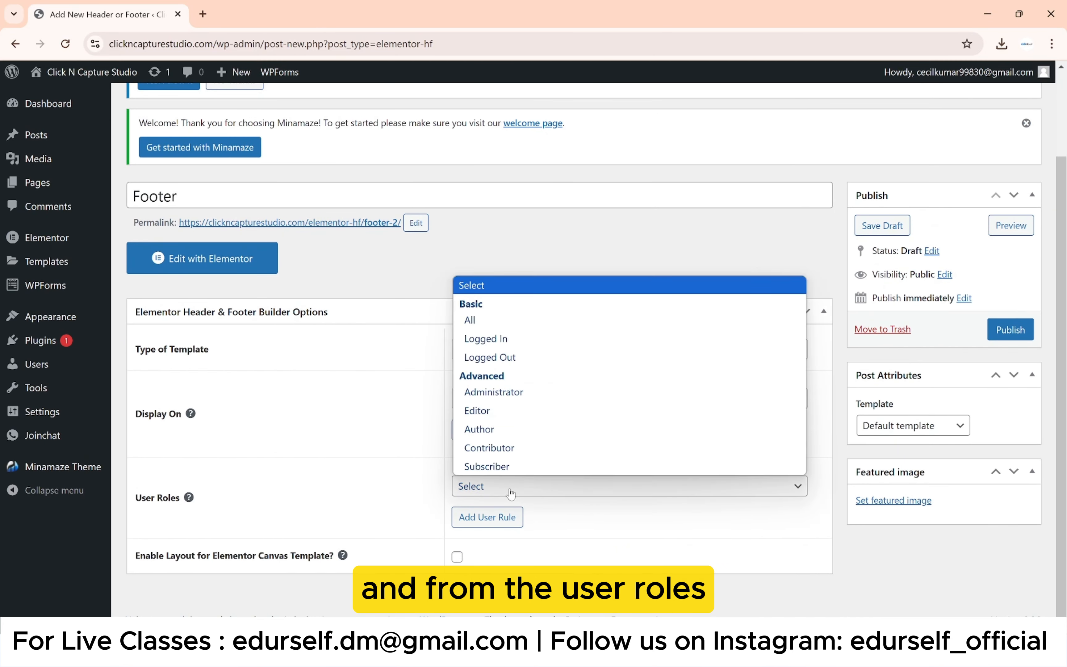
pyautogui.click(514, 319)
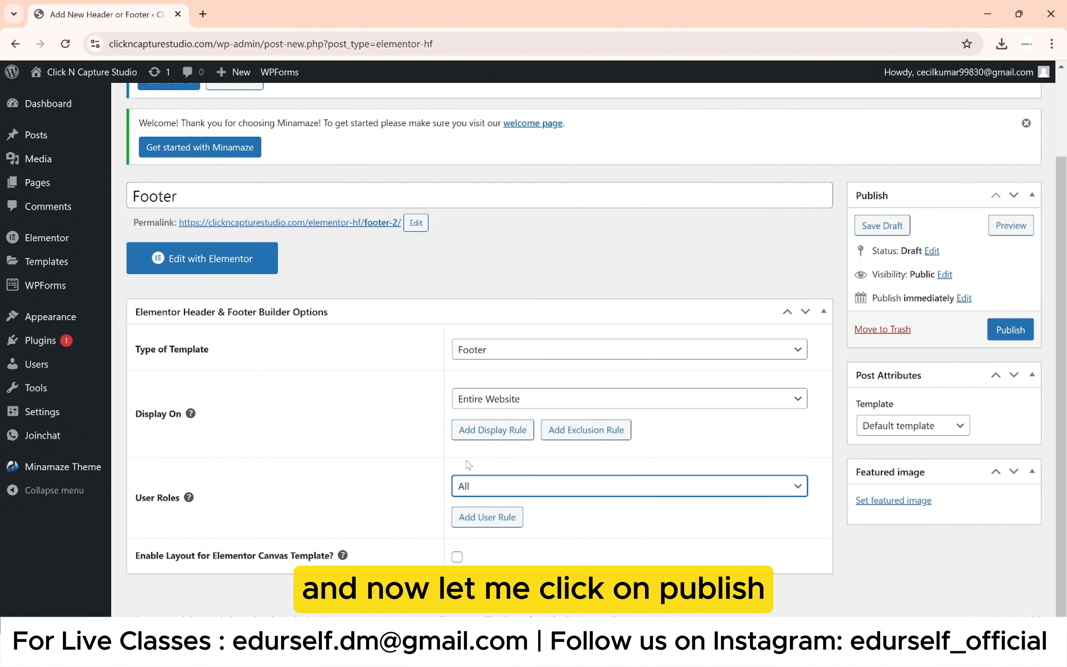
# Step: Publish the footer template and, in its Elementor editor, add a Flexbox container with three columns, the middle one widest
pyautogui.click(1007, 329)
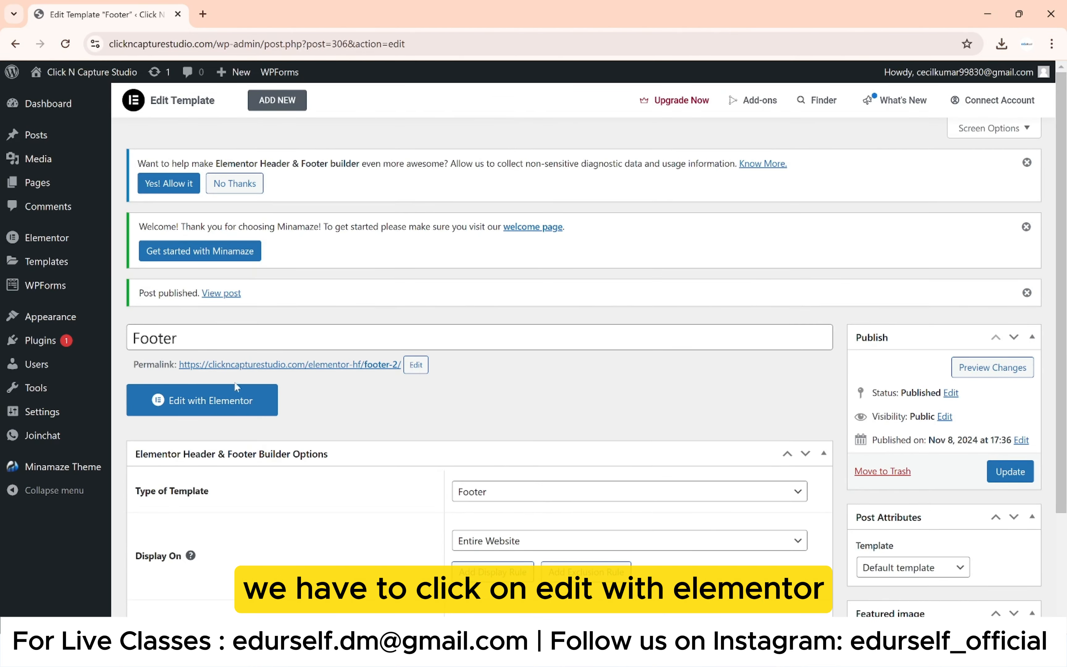
pyautogui.click(247, 399)
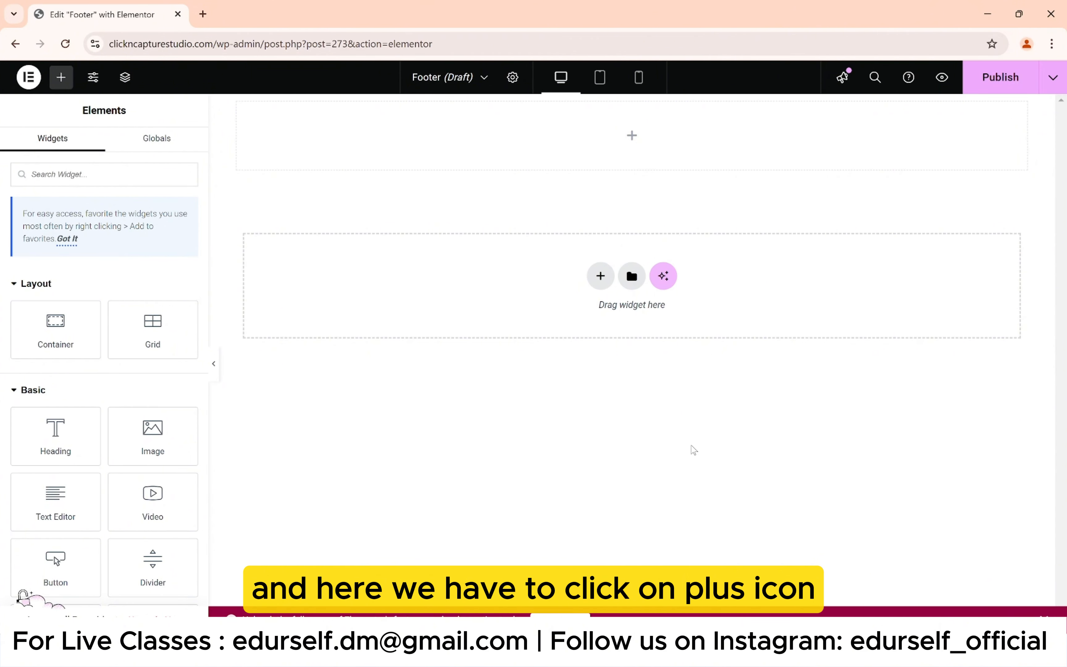
pyautogui.click(599, 278)
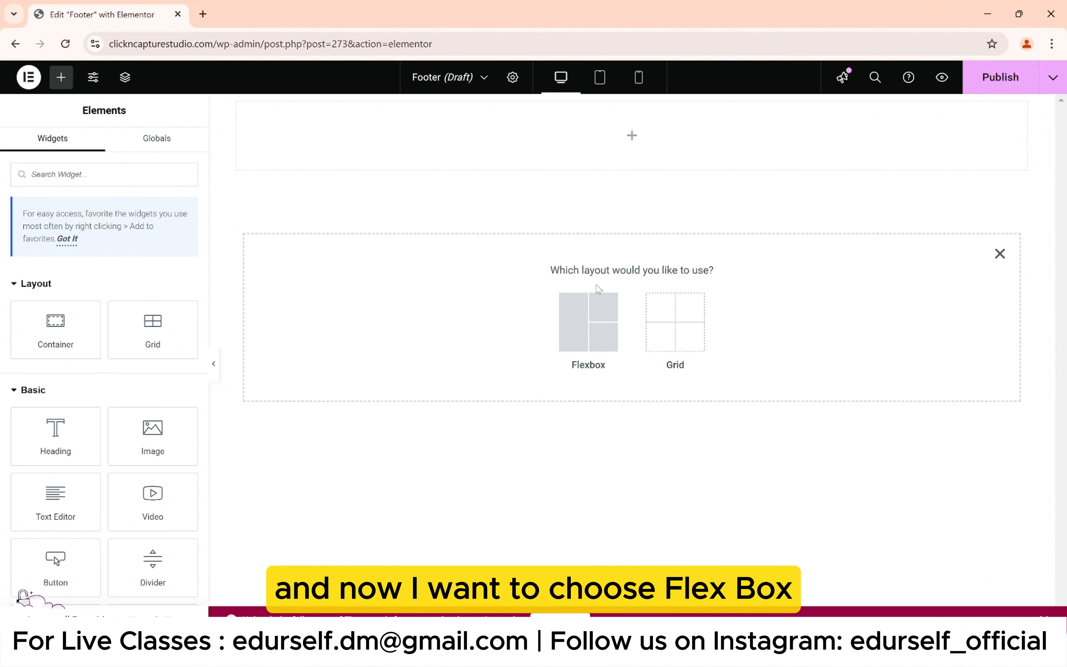
pyautogui.click(595, 319)
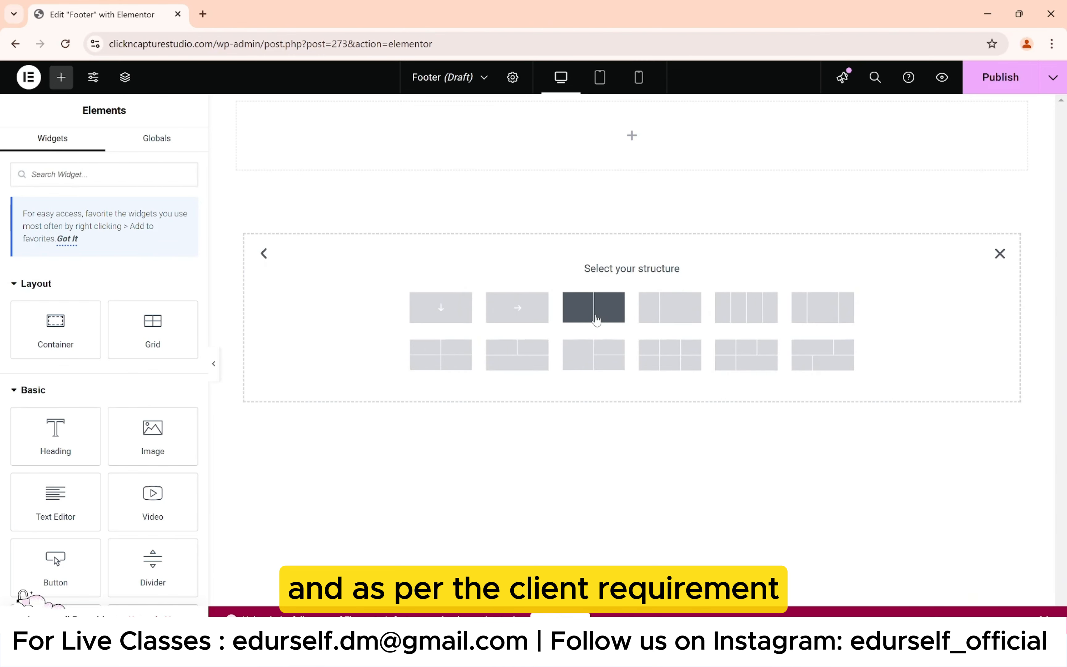
pyautogui.click(821, 311)
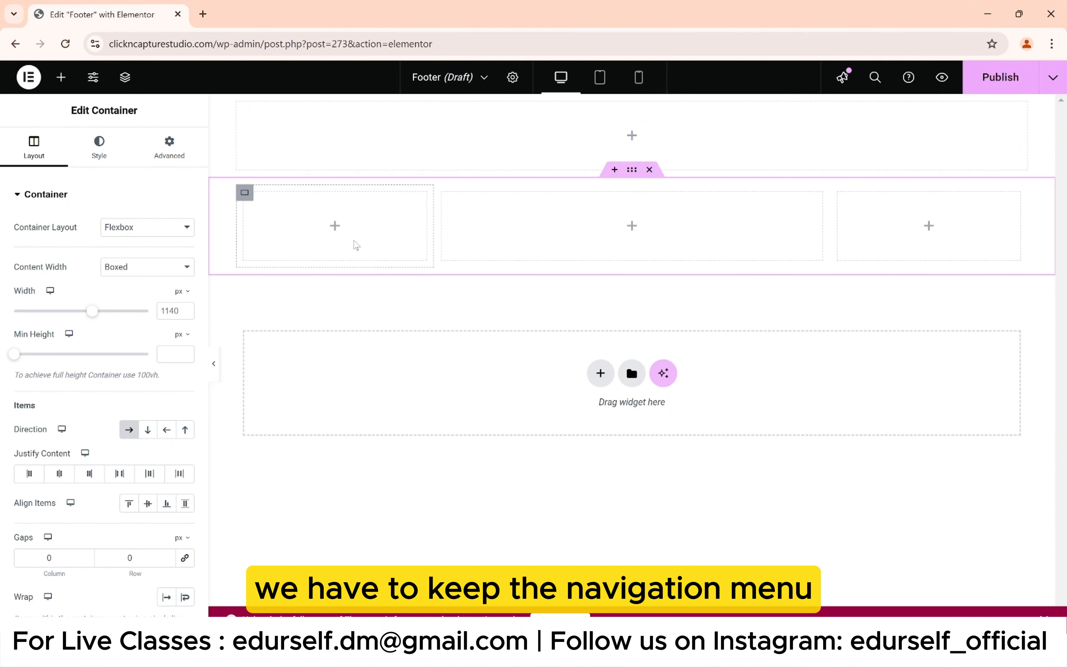
# Step: Add a Navigation Menu widget to the container's first column, as the client notes require, and set its menu to Footer Menu
pyautogui.click(730, 649)
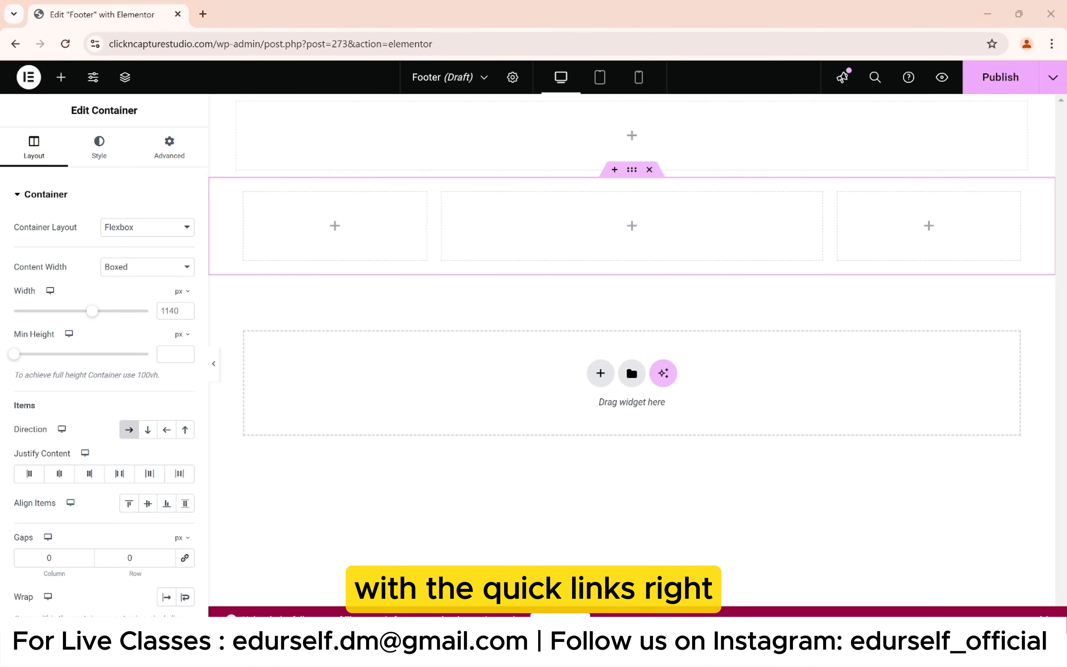
pyautogui.press('Up')
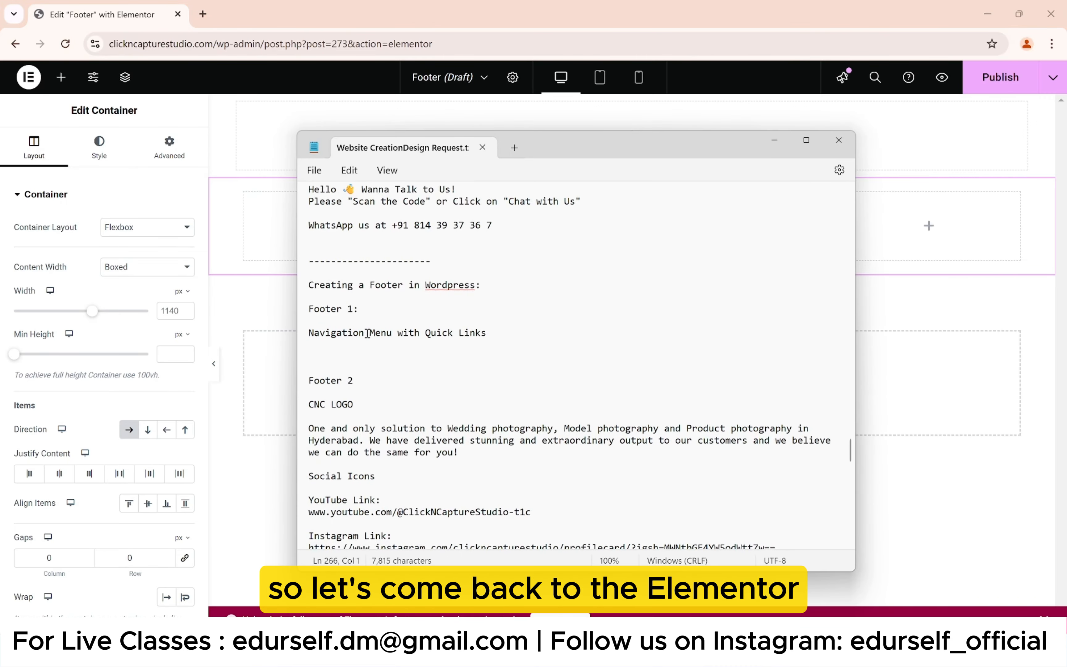
pyautogui.click(283, 306)
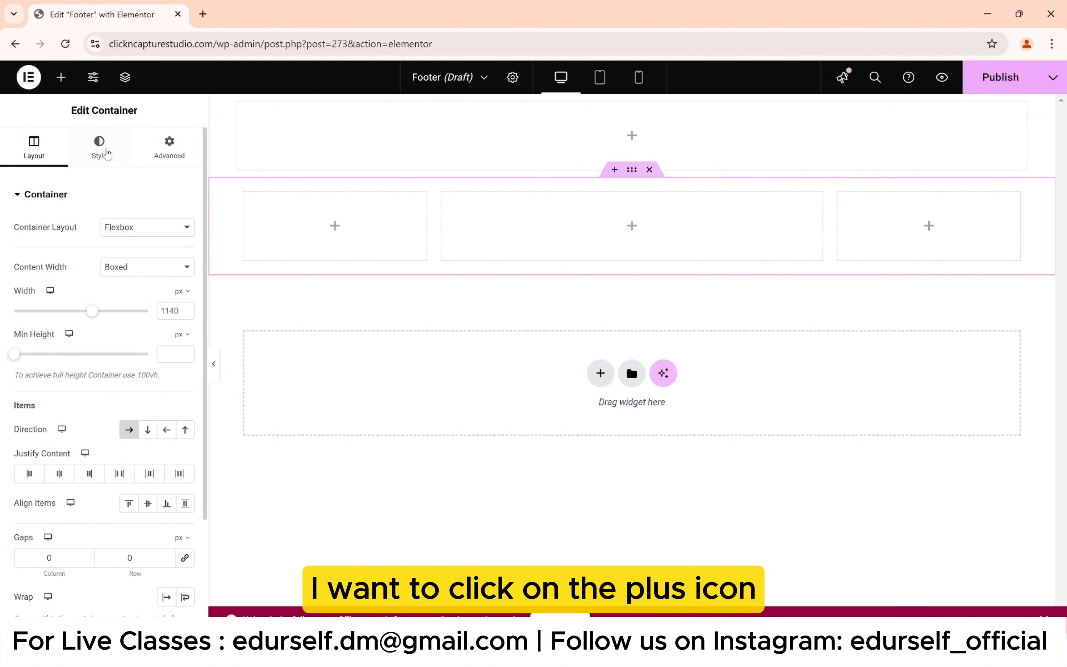
pyautogui.click(60, 86)
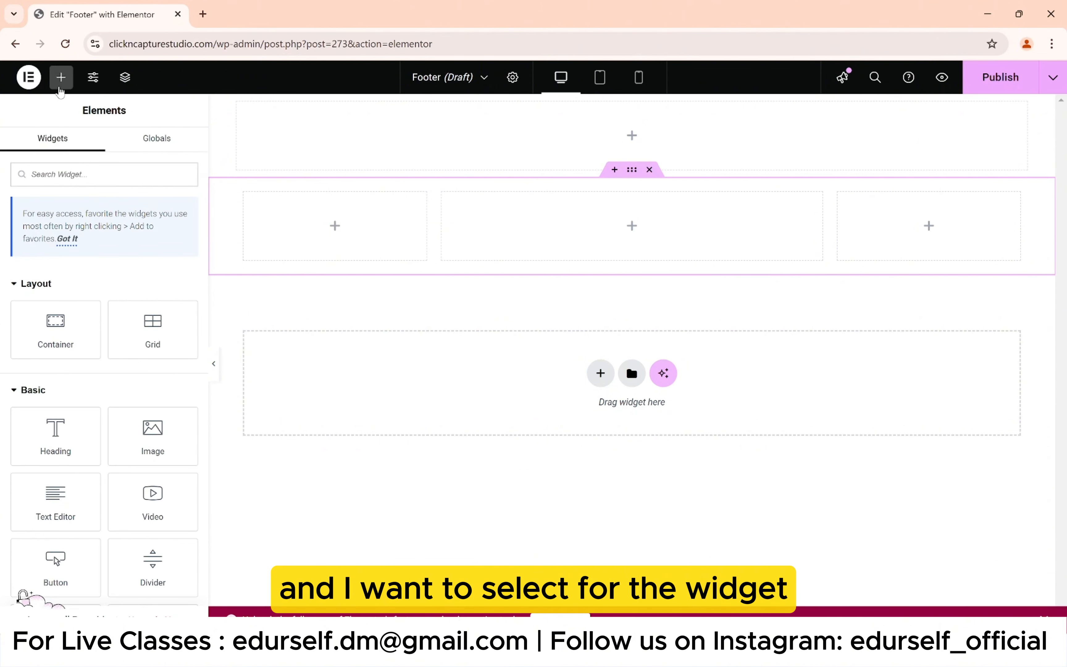
pyautogui.click(73, 174)
pyautogui.write('nav')
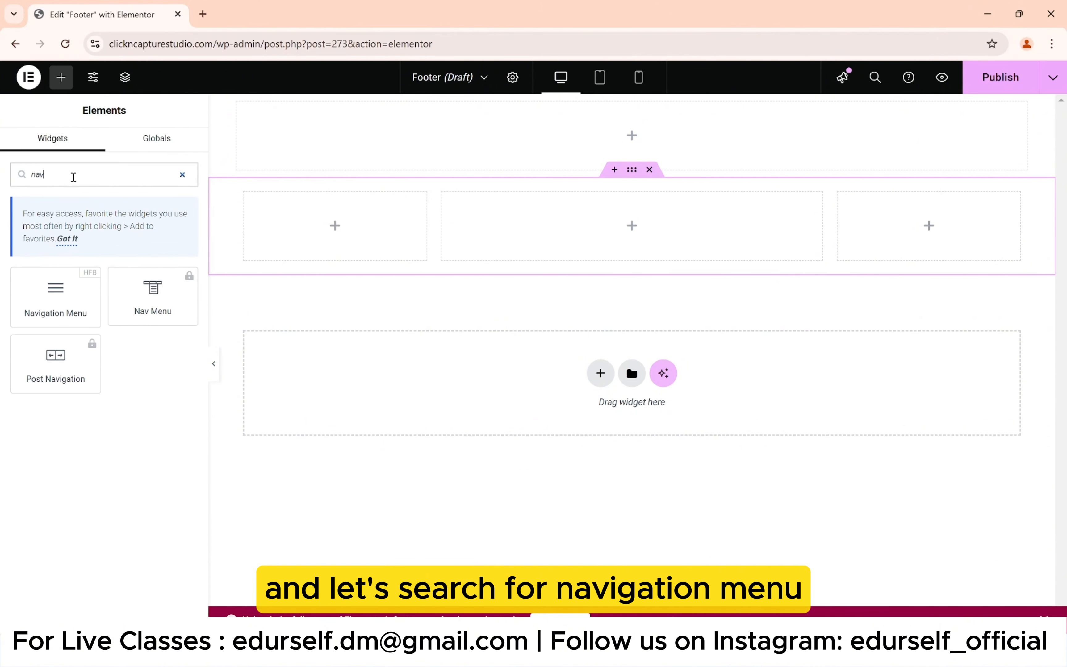
pyautogui.write('i')
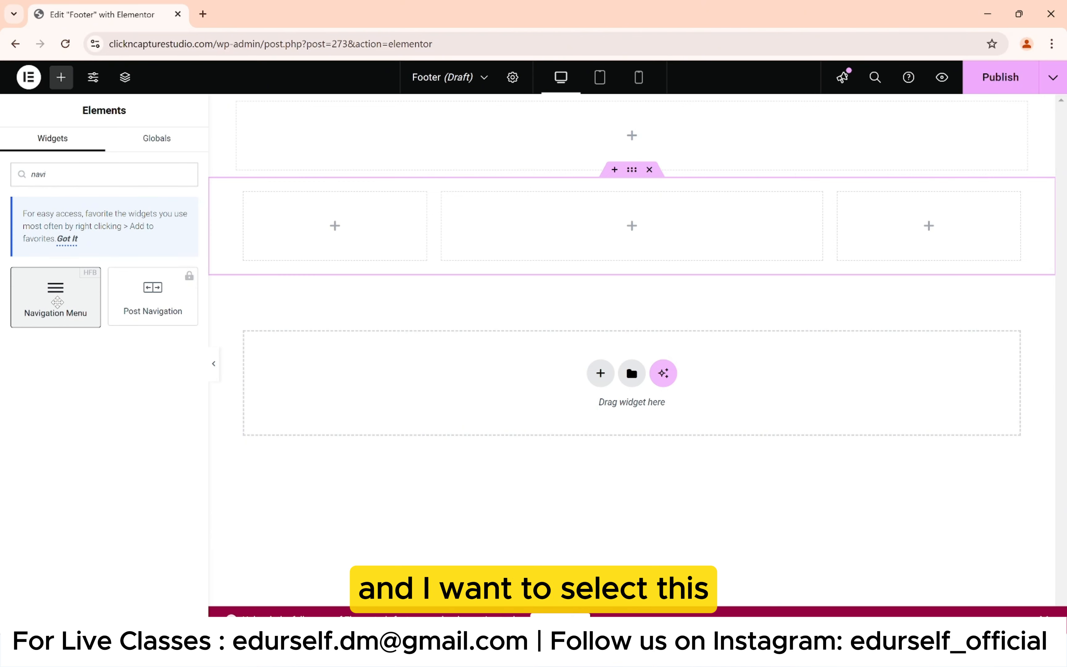
pyautogui.moveTo(58, 303); pyautogui.dragTo(310, 227)
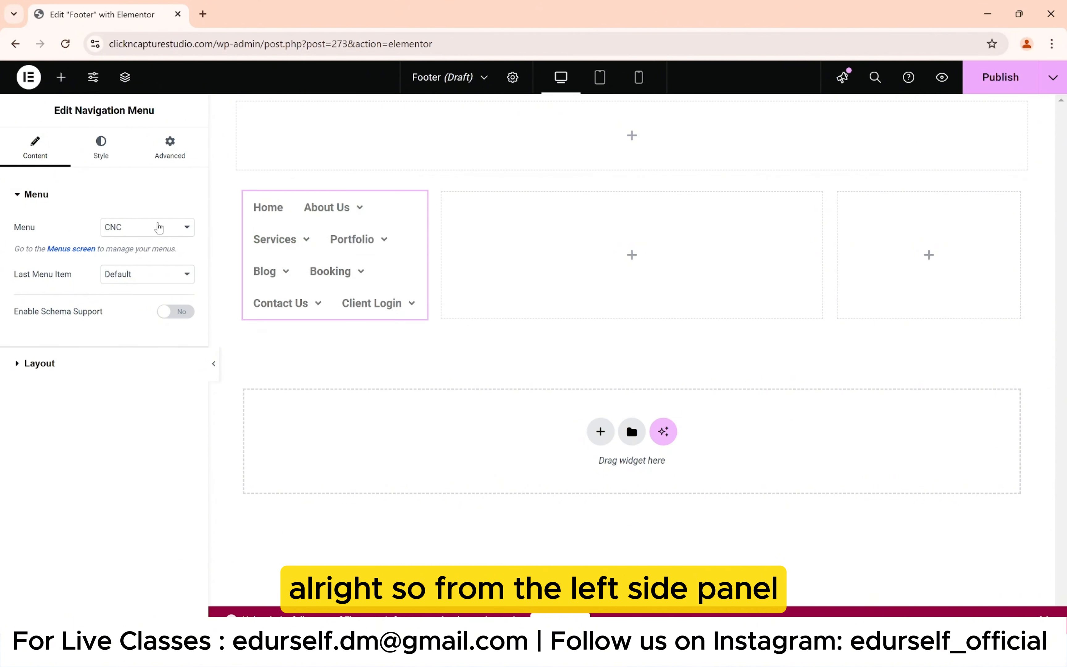
pyautogui.click(159, 227)
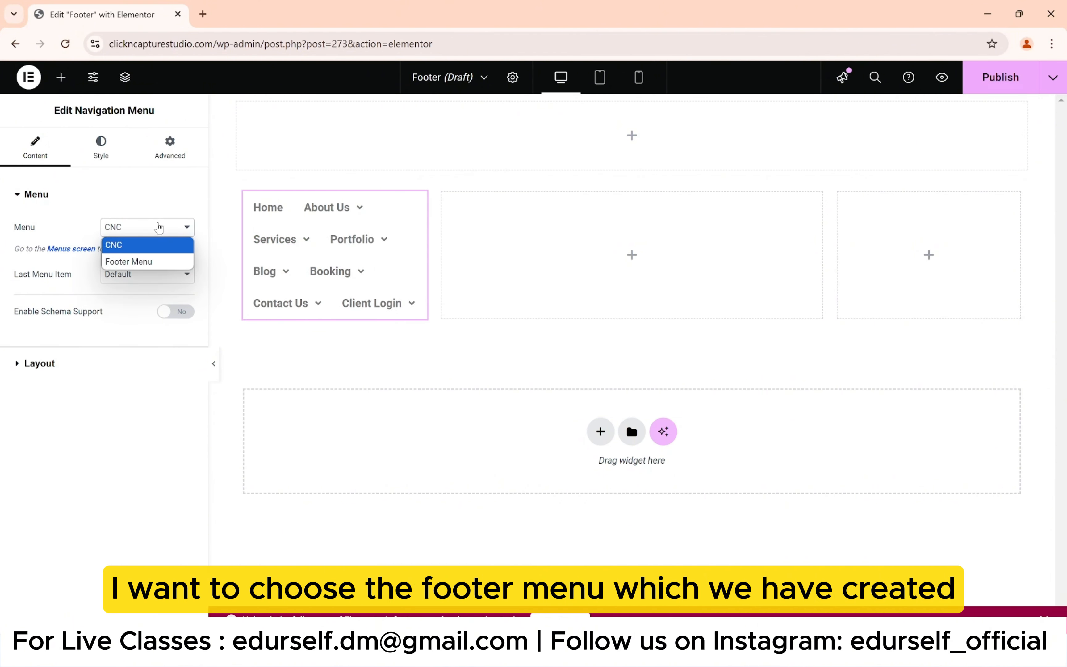
pyautogui.click(160, 261)
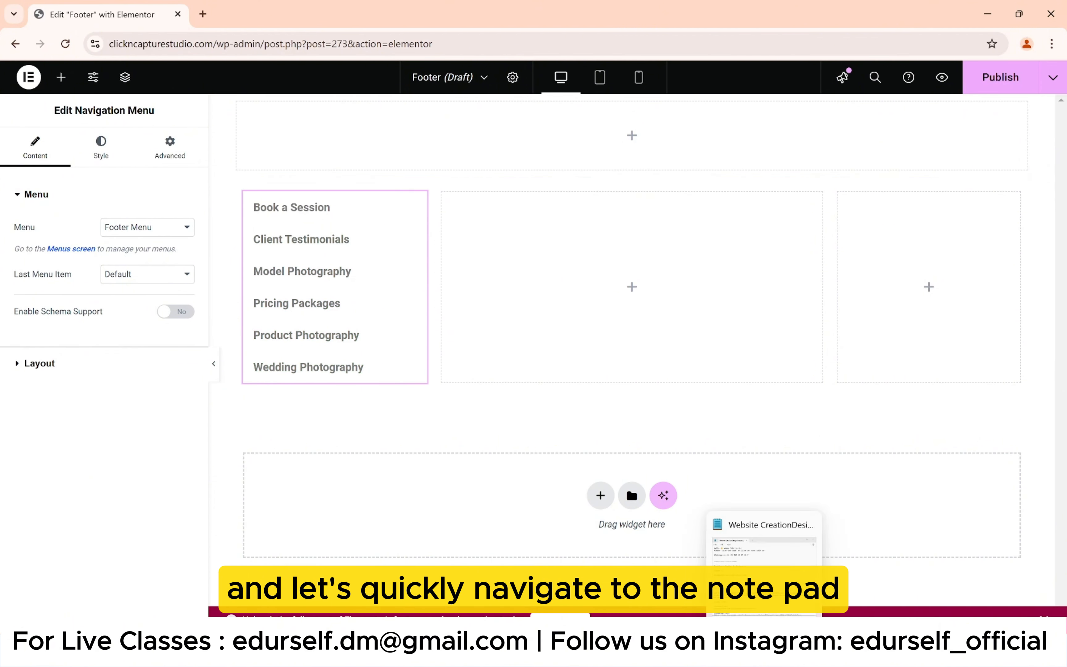
# Step: Check the Footer 2 notes, then add an Image widget showing CNC-Logo-CNC.jpg from the media library
pyautogui.click(764, 648)
pyautogui.scroll(-1, 376, 386)
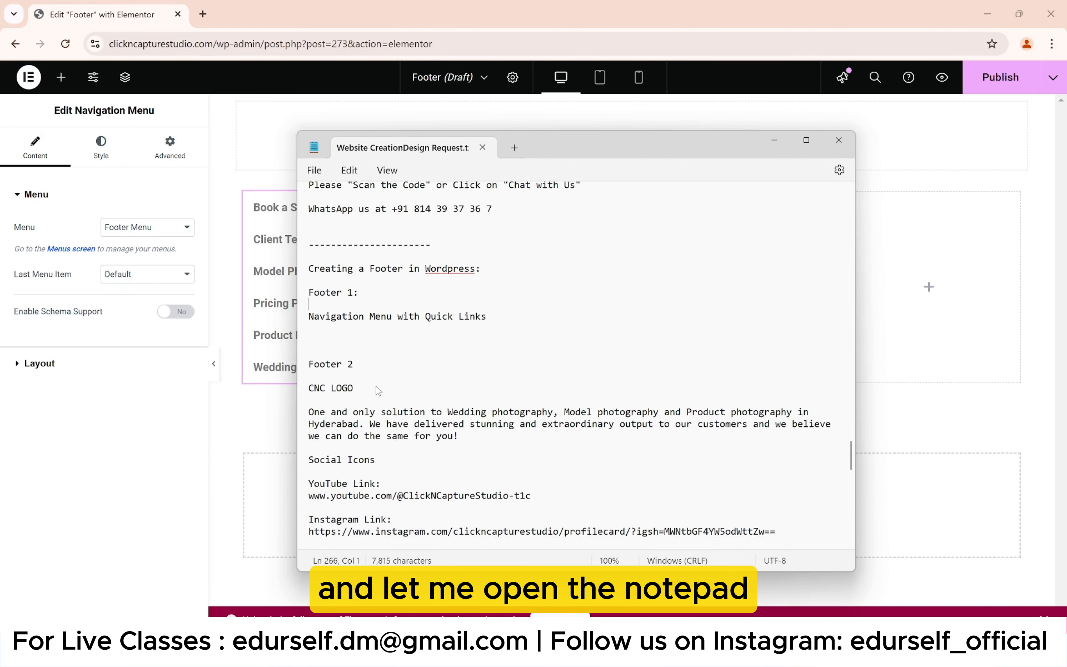
pyautogui.moveTo(366, 368); pyautogui.dragTo(300, 367)
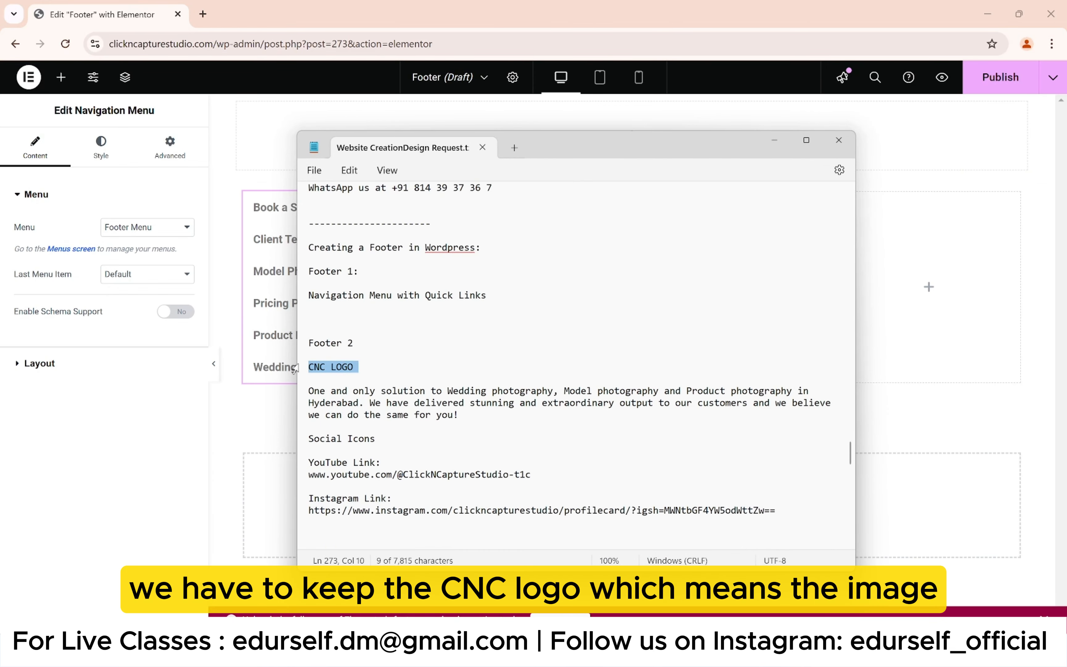
pyautogui.click(272, 416)
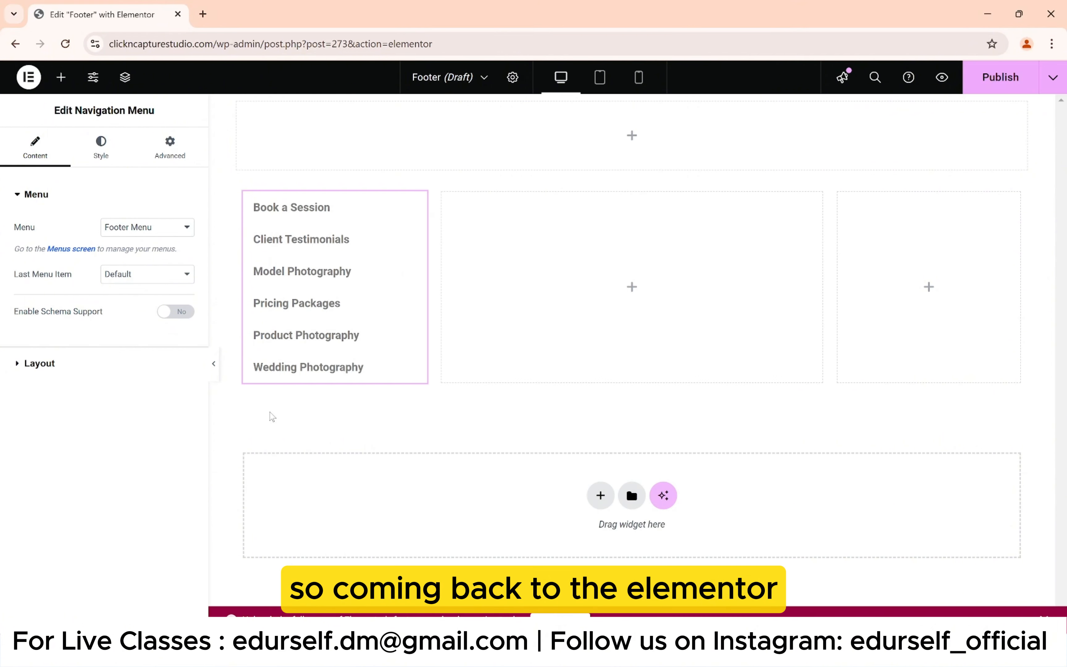
pyautogui.click(632, 287)
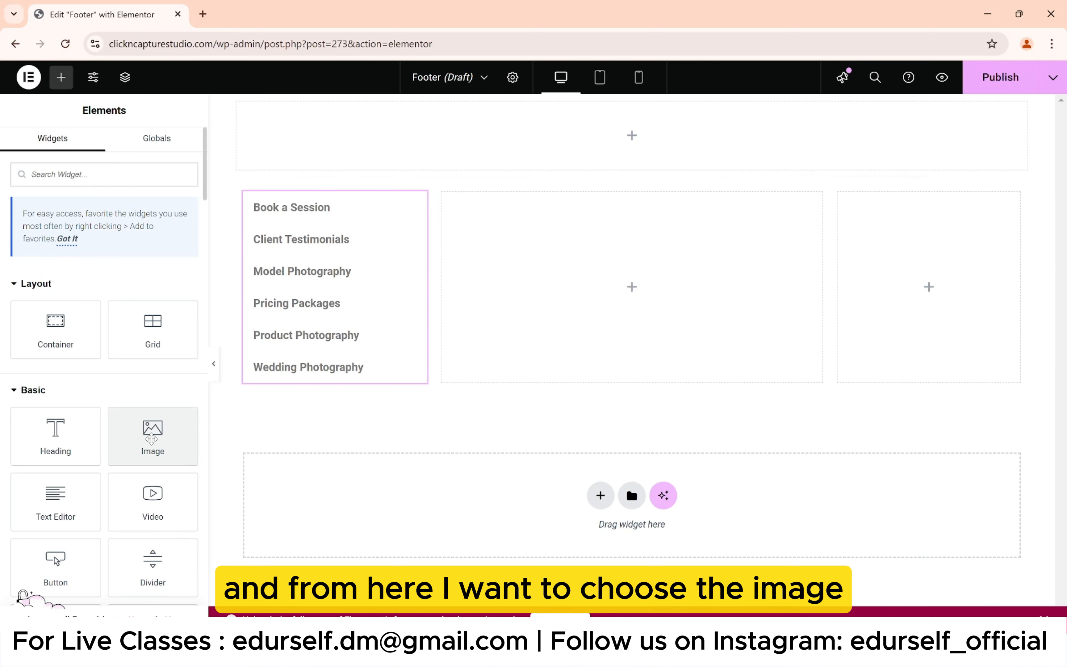
pyautogui.click(151, 439)
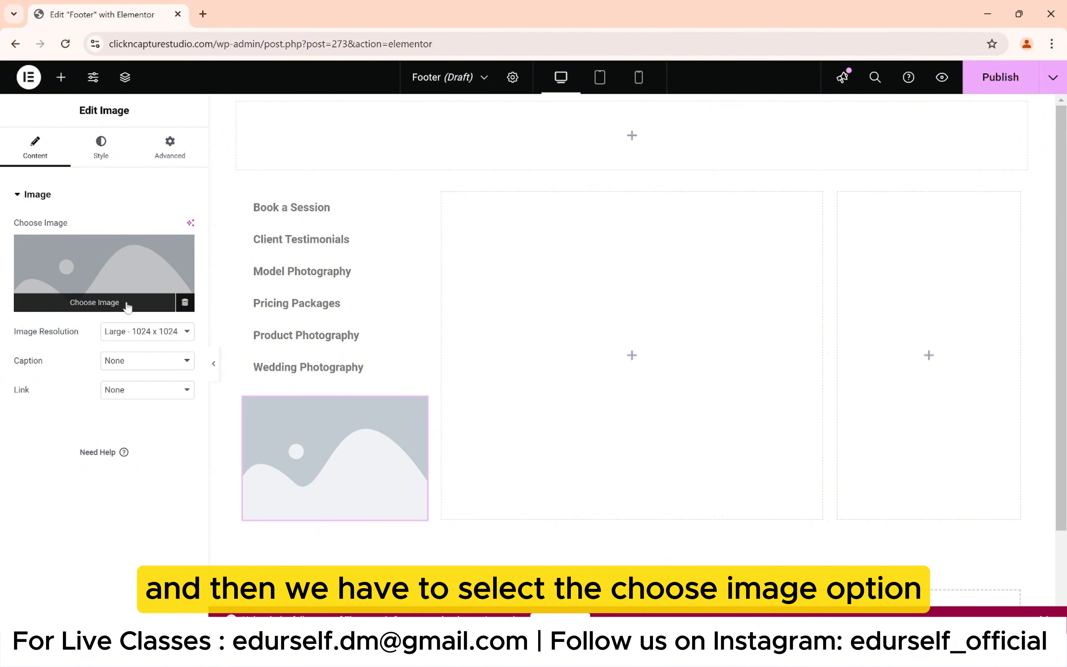
pyautogui.click(128, 307)
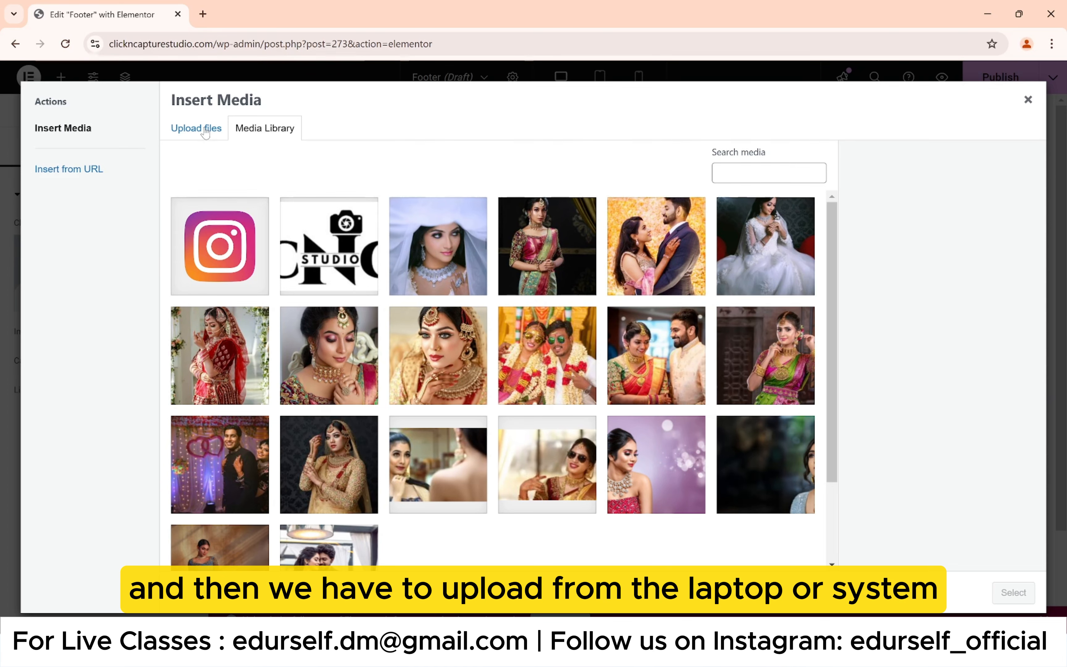
pyautogui.click(322, 227)
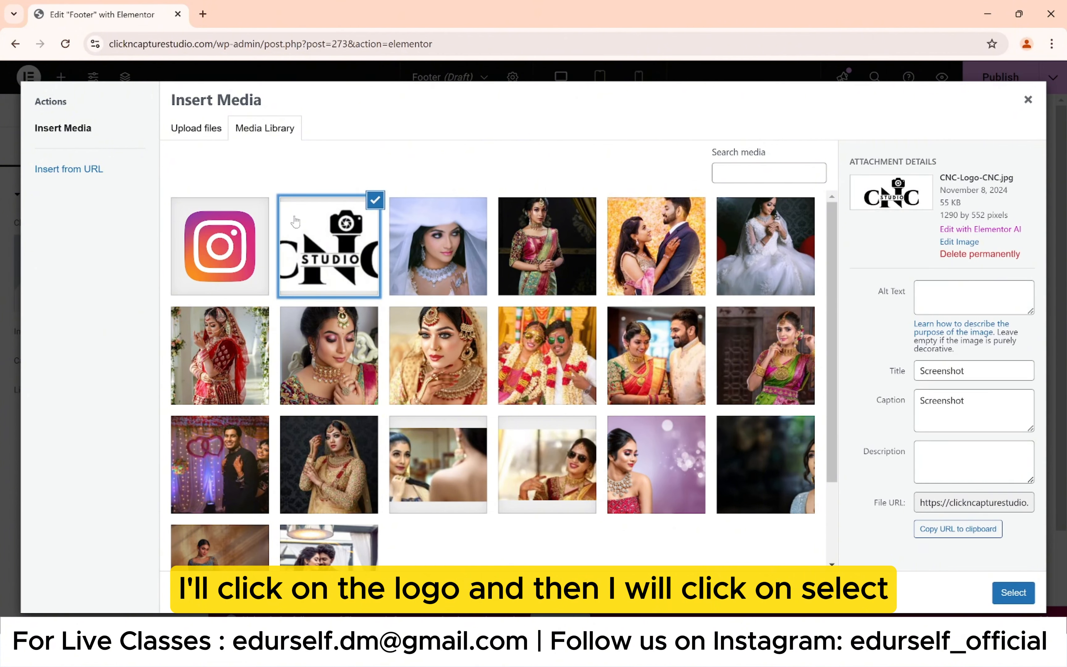
pyautogui.click(1021, 596)
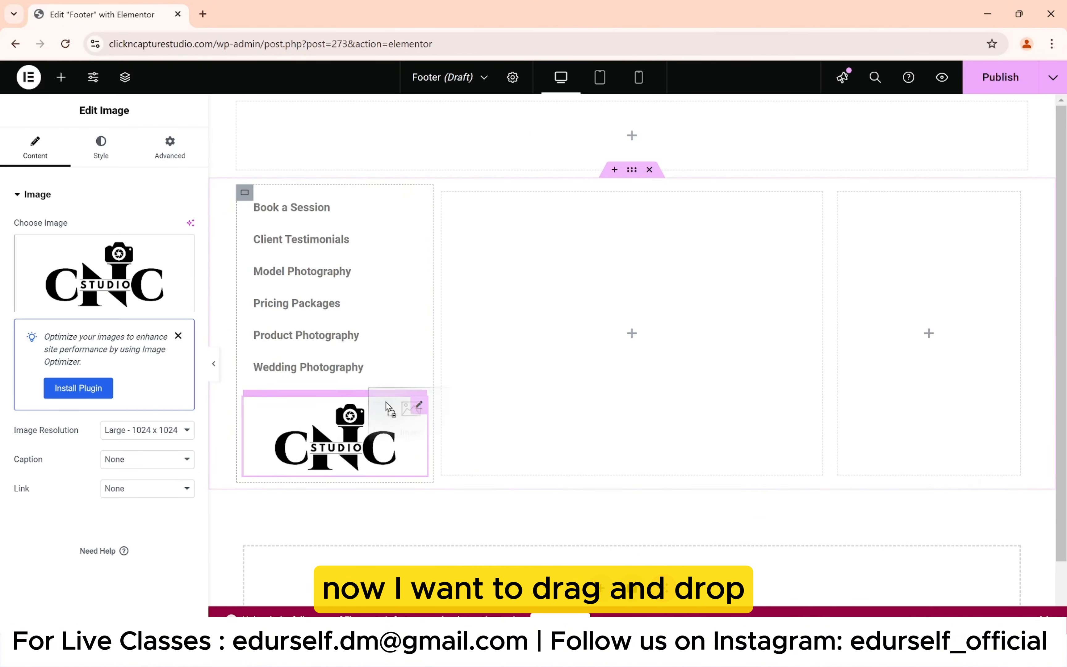
# Step: Move the logo image into the container's middle column and set its width to 44%
pyautogui.moveTo(388, 409); pyautogui.dragTo(635, 261)
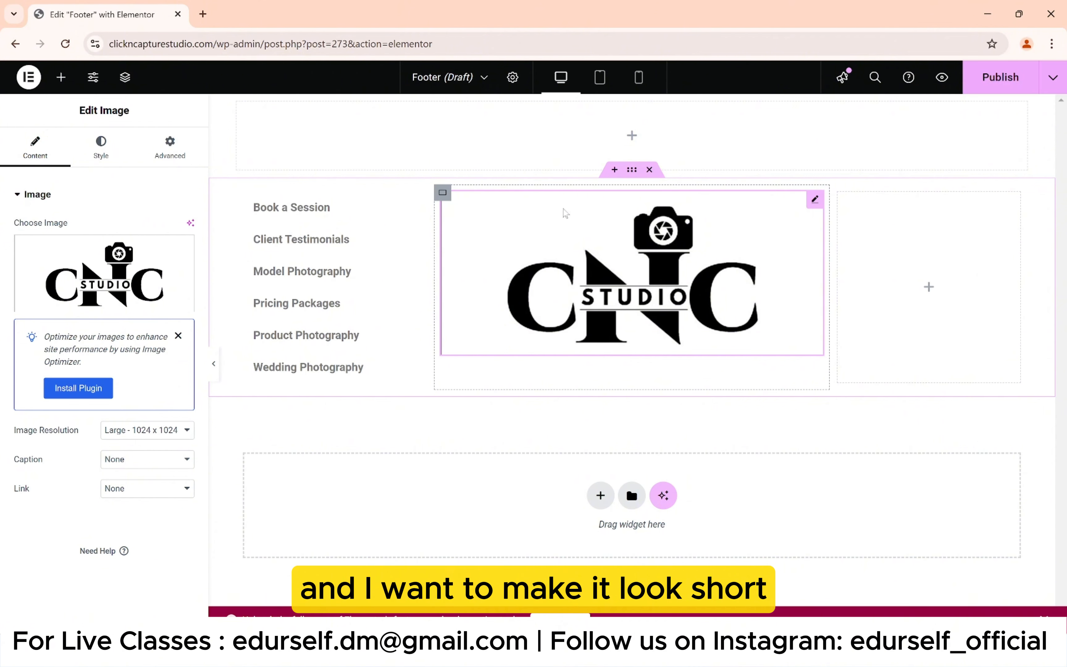
pyautogui.click(90, 156)
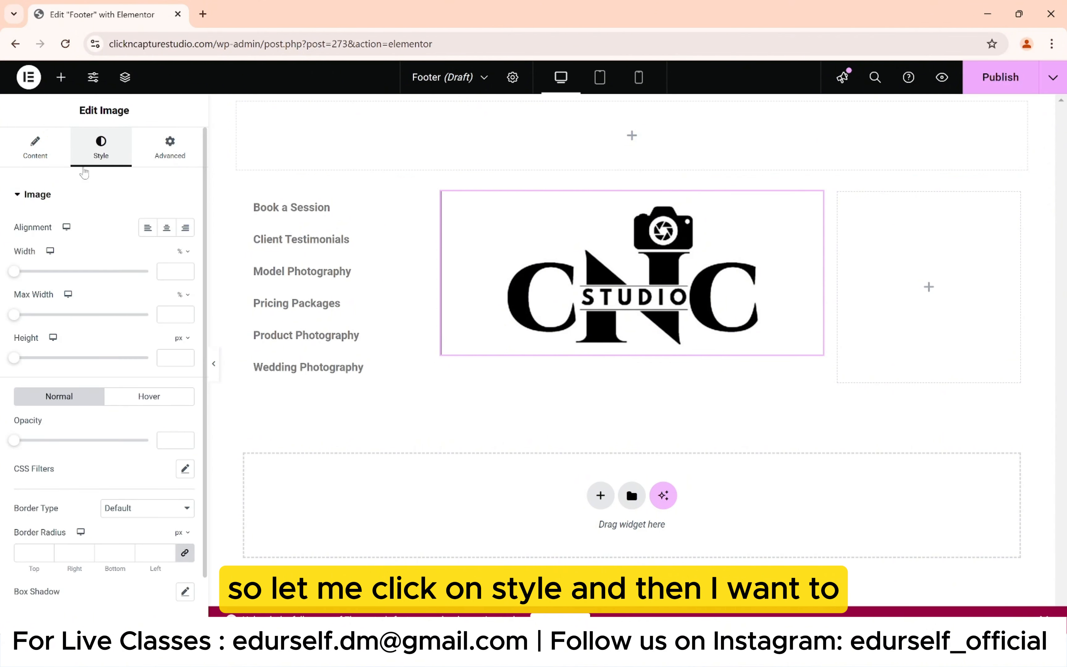
pyautogui.moveTo(14, 271); pyautogui.dragTo(73, 274)
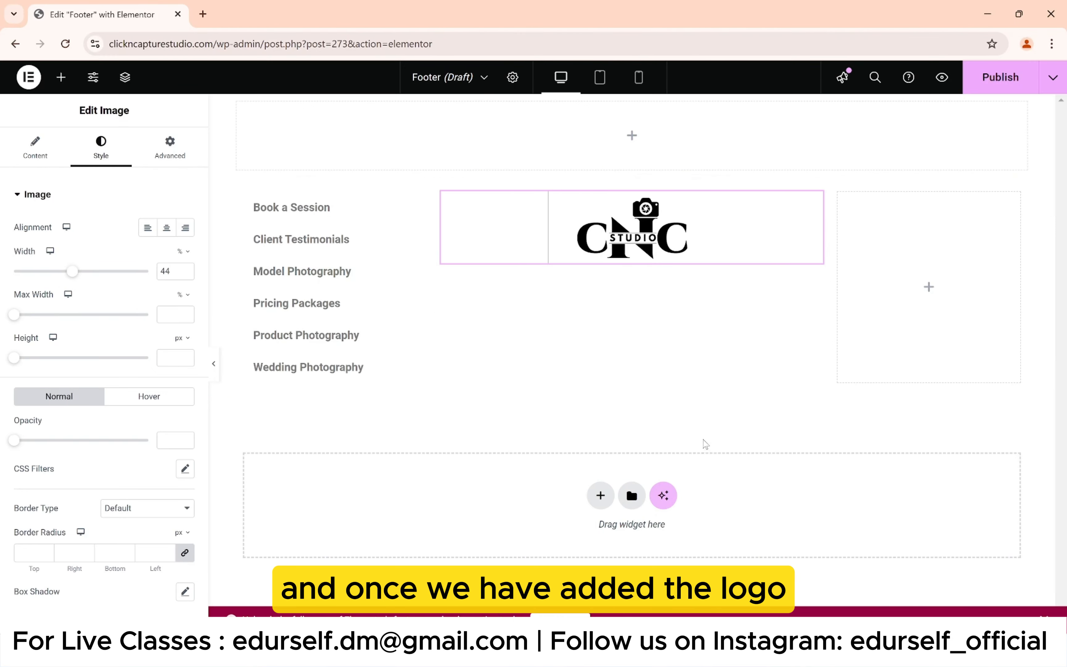
# Step: Switch to the Notepad notes, copy the description paragraph under CNC LOGO, and return to the Elementor editor
pyautogui.hotkey('alt', 'Tab')
pyautogui.moveTo(460, 415); pyautogui.dragTo(307, 394)
pyautogui.hotkey('ctrl', 'c')
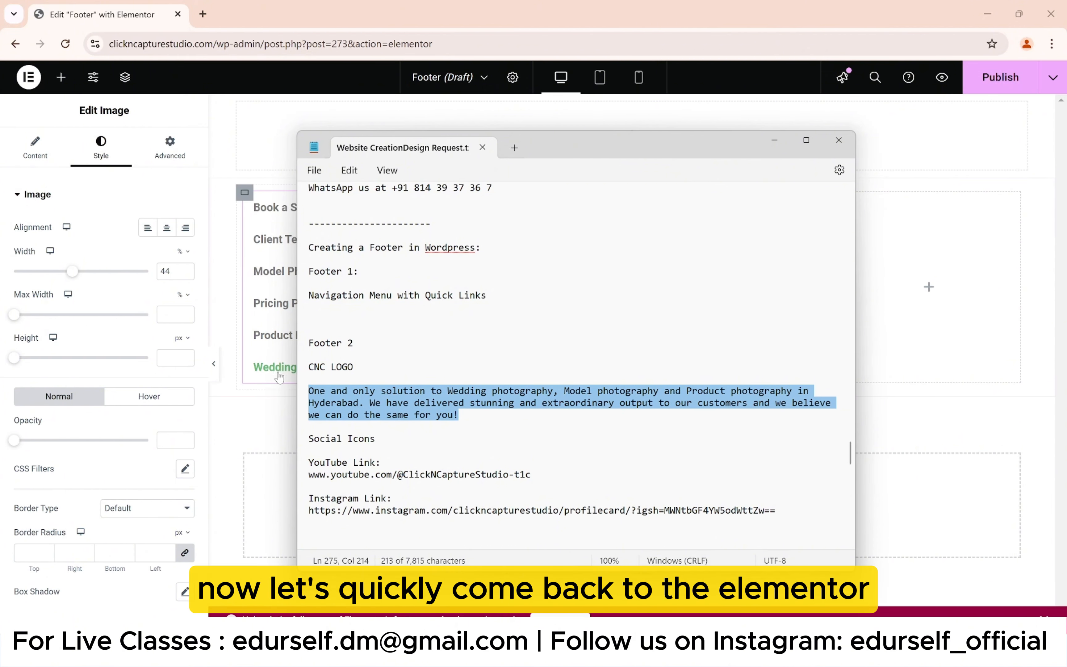
pyautogui.click(255, 412)
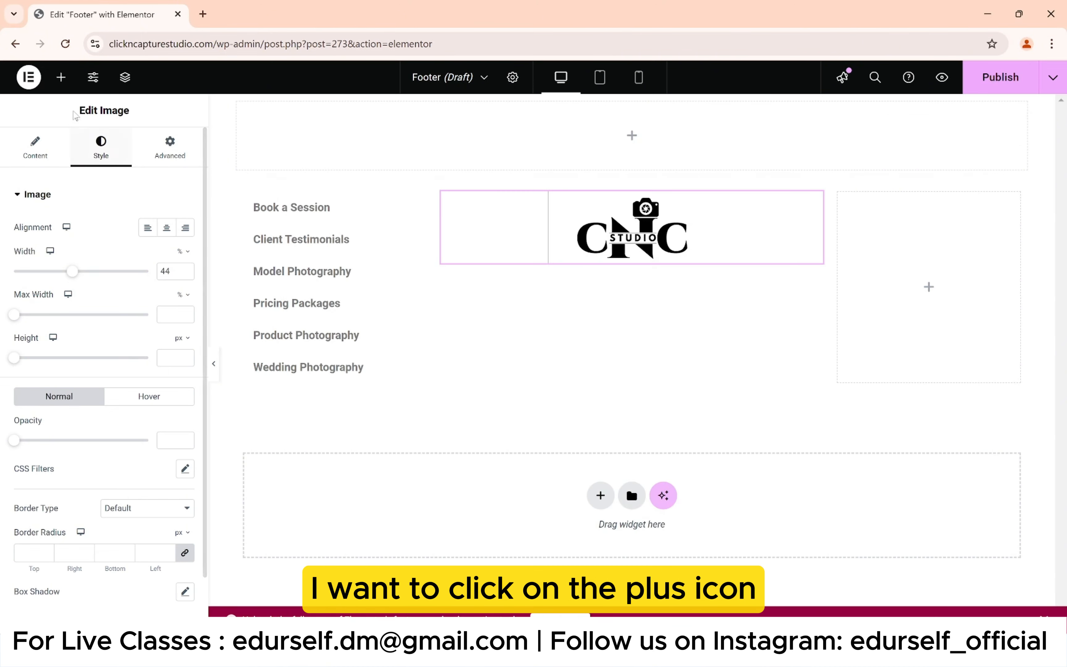
# Step: Add a Text Editor widget below the logo, replace its placeholder text with the copied description, and align it to the center
pyautogui.click(60, 77)
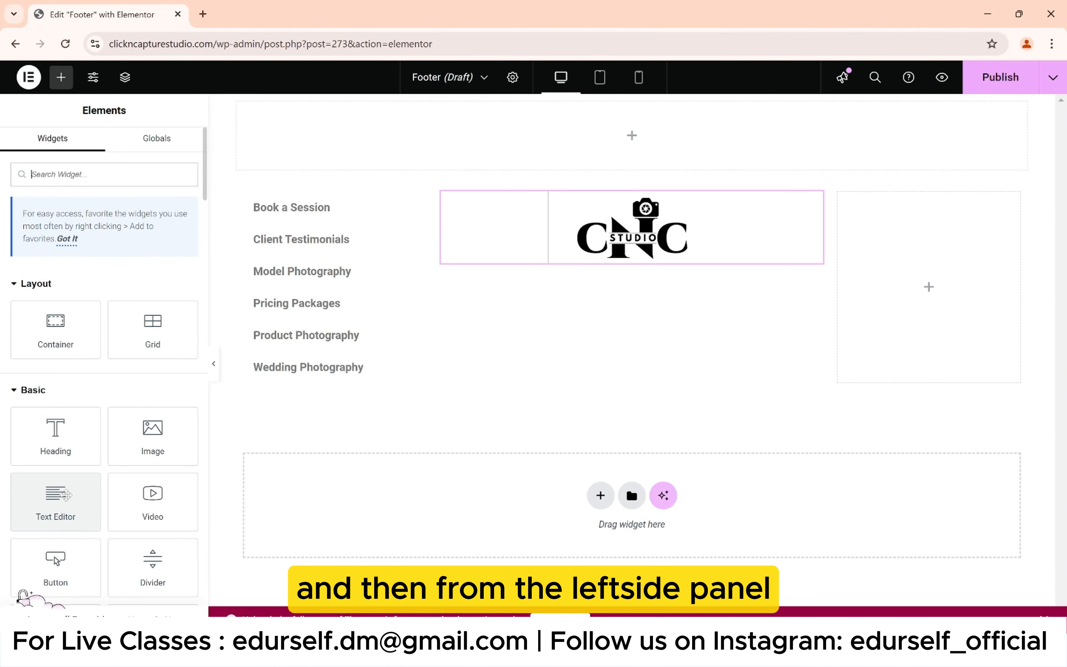
pyautogui.moveTo(62, 496); pyautogui.dragTo(666, 275)
pyautogui.click(616, 303)
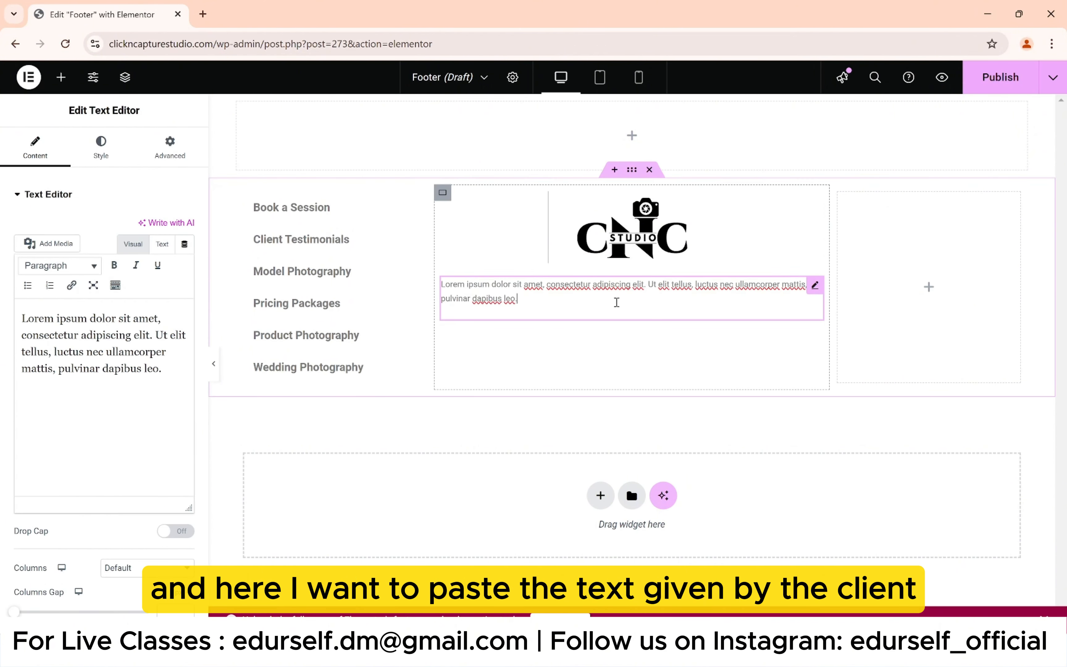
pyautogui.hotkey('ctrl', 'a')
pyautogui.hotkey('ctrl', 'v')
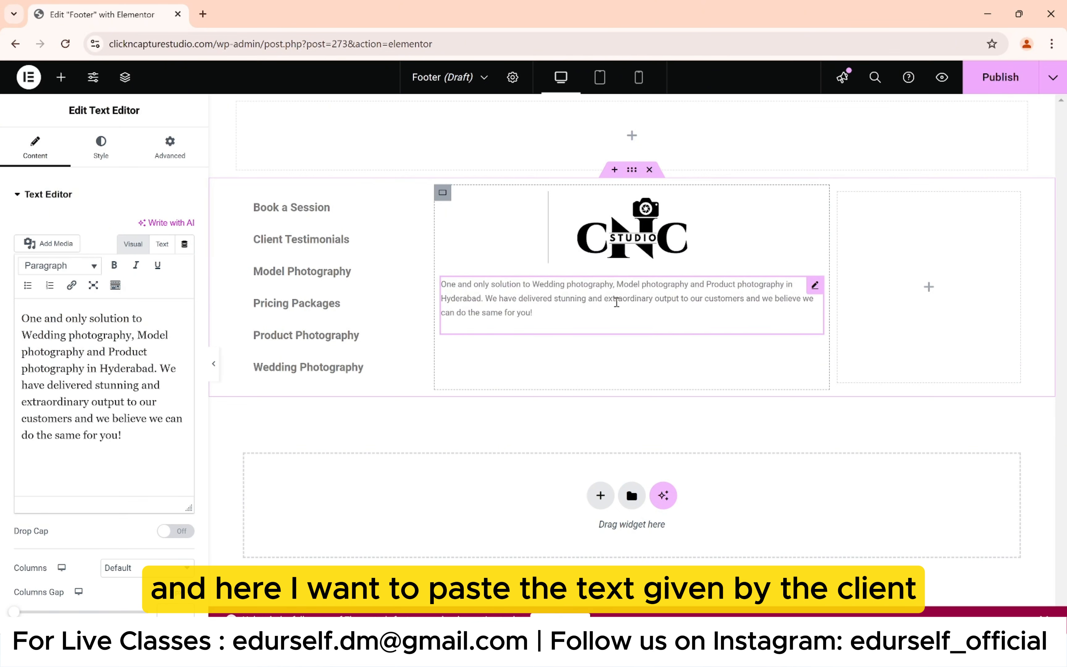
pyautogui.click(100, 148)
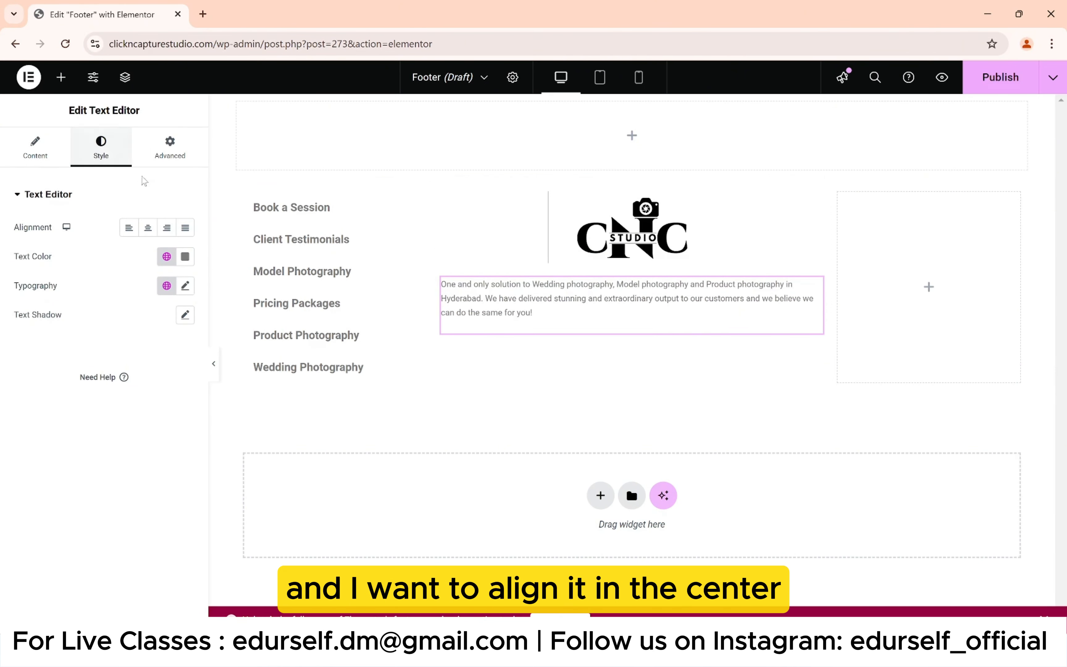
pyautogui.click(147, 228)
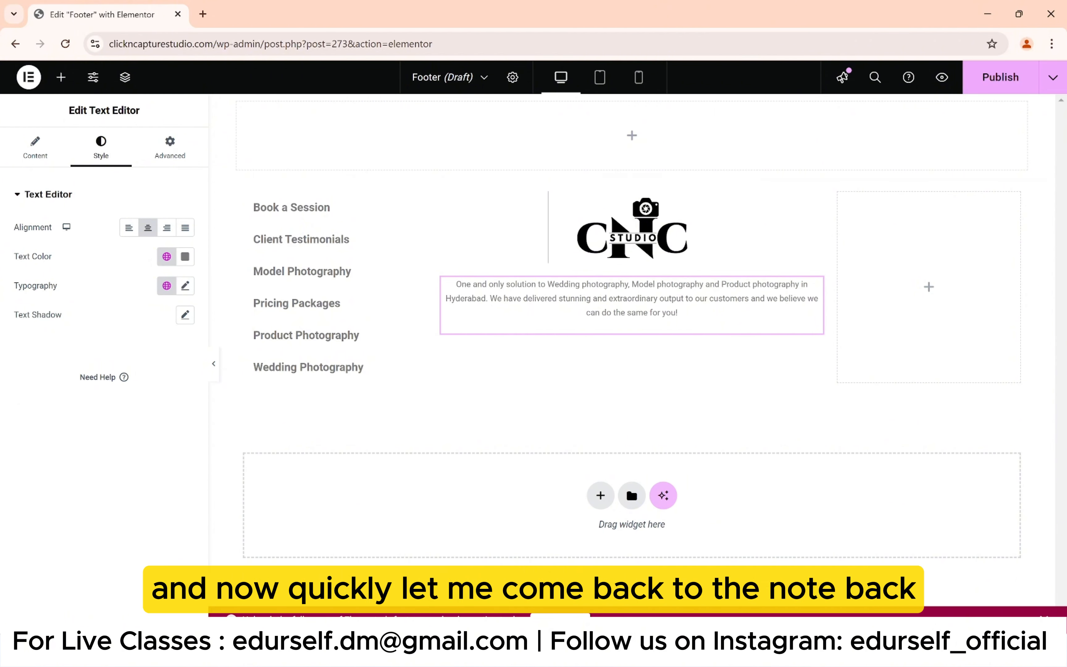
# Step: Switch to the Notepad notes and copy the Social Icons heading from the Footer 2 section
pyautogui.hotkey('alt', 'Tab')
pyautogui.scroll(-1, 398, 501)
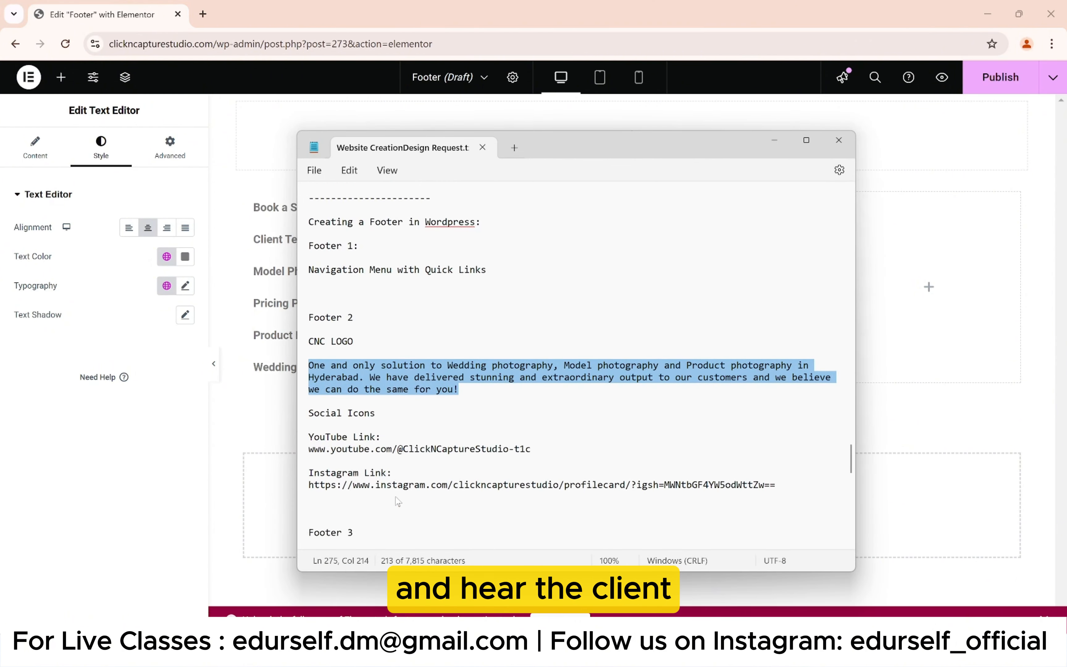
pyautogui.scroll(-1, 399, 501)
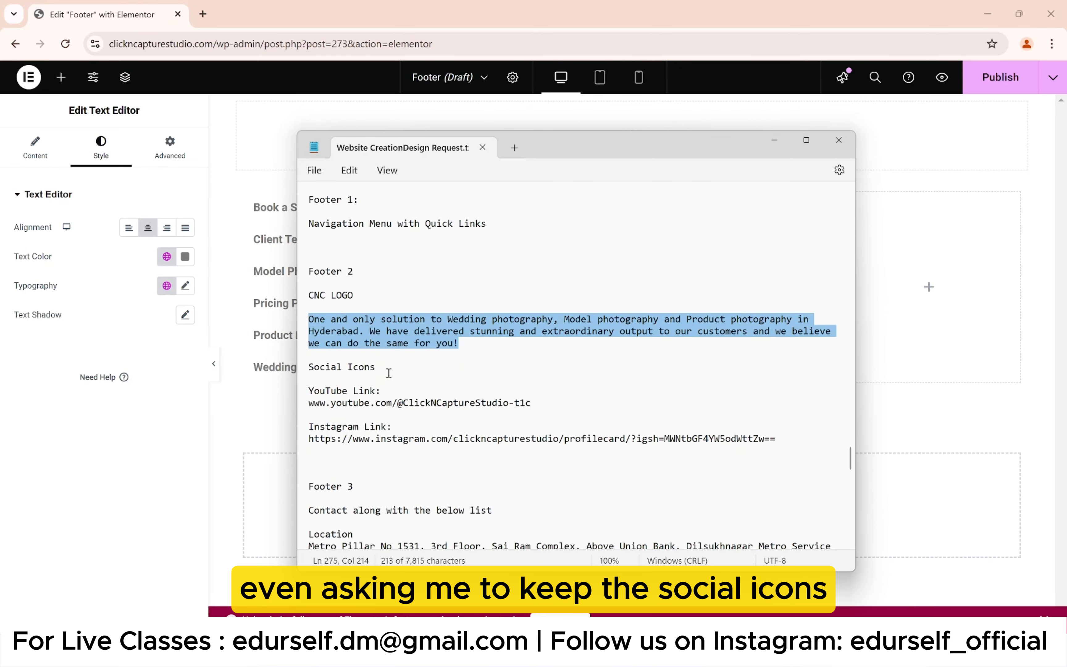
pyautogui.moveTo(389, 373); pyautogui.dragTo(304, 369)
pyautogui.hotkey('ctrl', 'c')
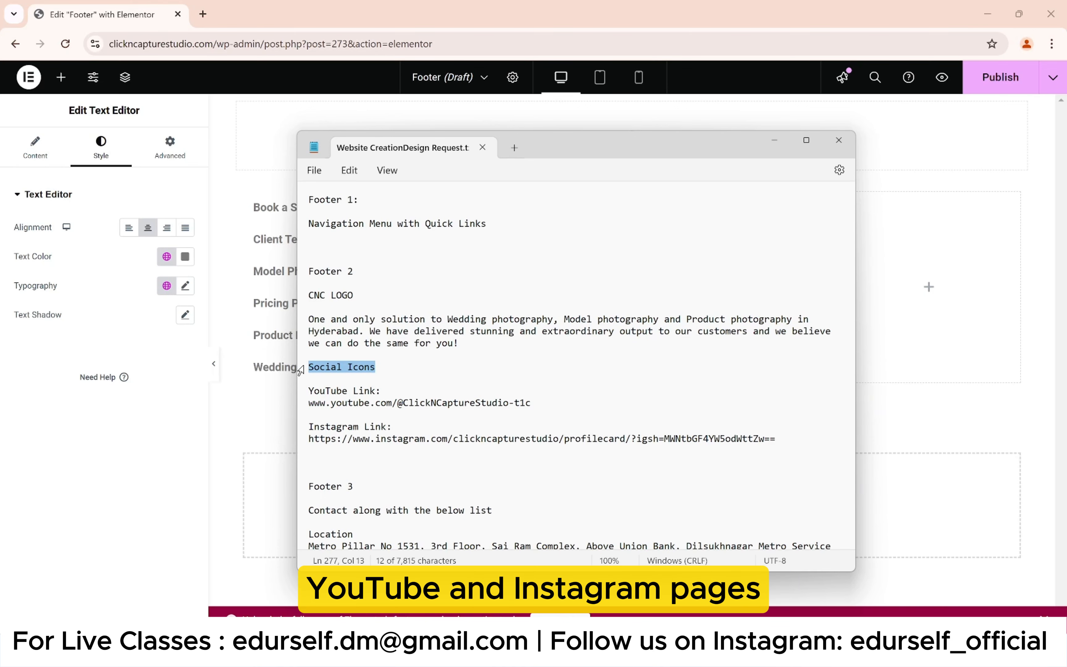
# Step: Return to the Elementor editor, search the widgets for Social Icons, and add that widget below the description in the middle column
pyautogui.click(232, 421)
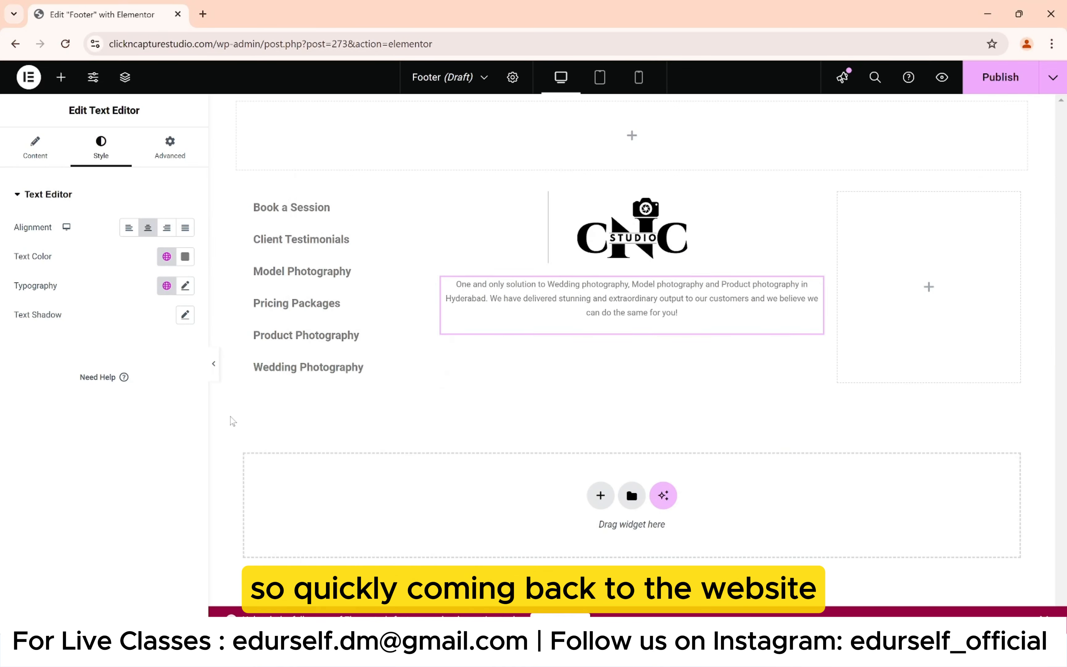
pyautogui.click(63, 78)
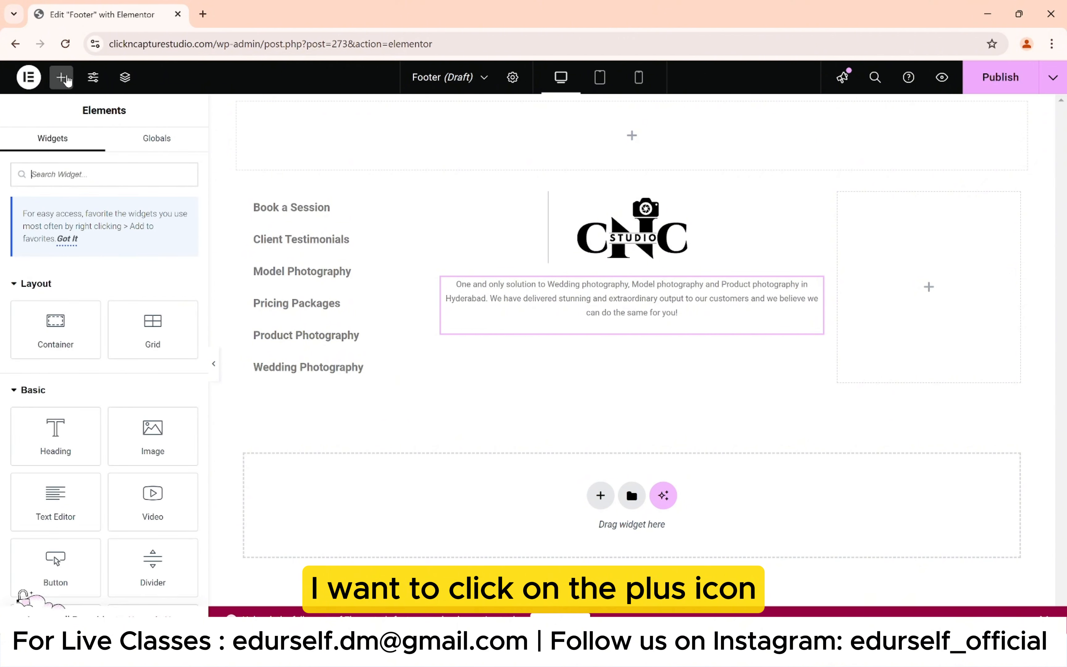
pyautogui.hotkey('ctrl', 'v')
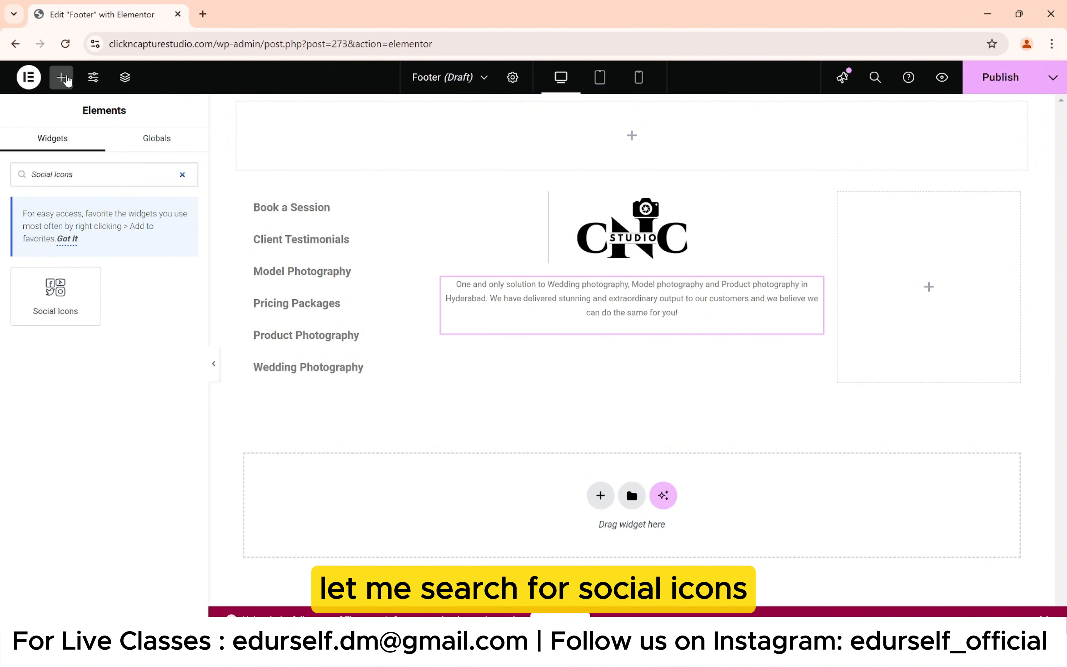
pyautogui.moveTo(55, 295); pyautogui.dragTo(636, 347)
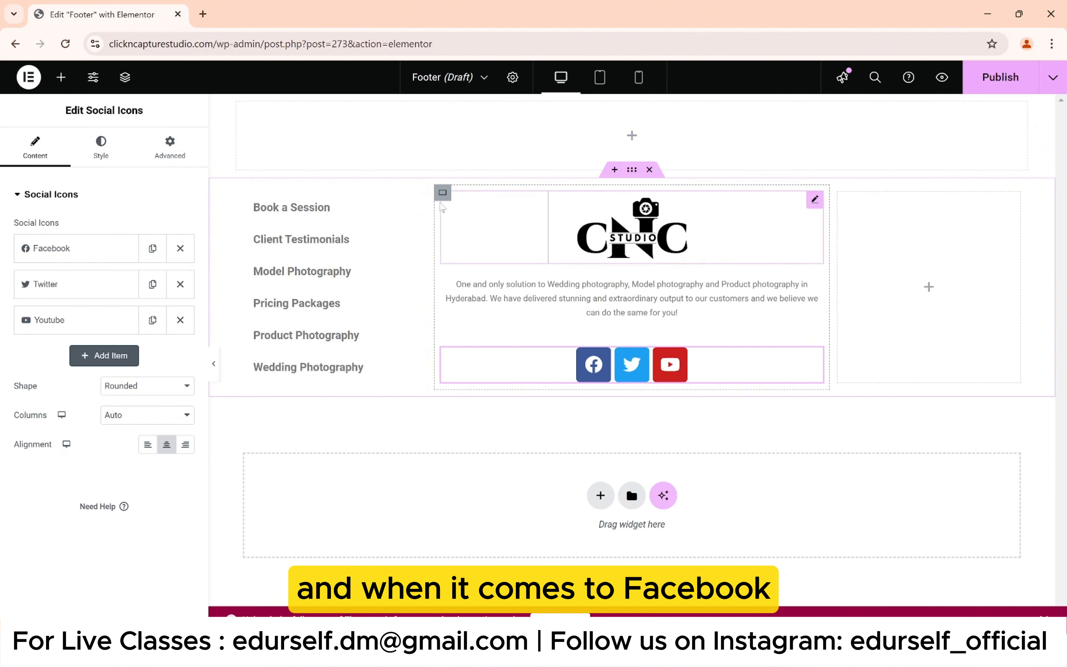
# Step: Open the Facebook item's link settings and check the Notepad notes for a Facebook URL
pyautogui.click(103, 243)
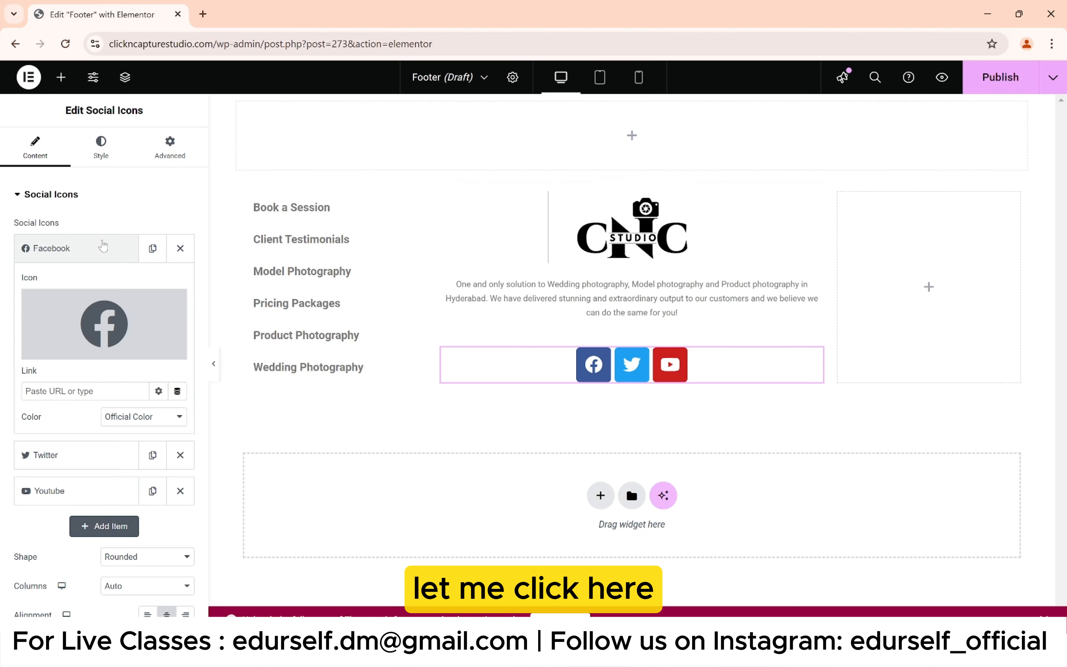
pyautogui.click(71, 393)
pyautogui.hotkey('alt', 'Tab')
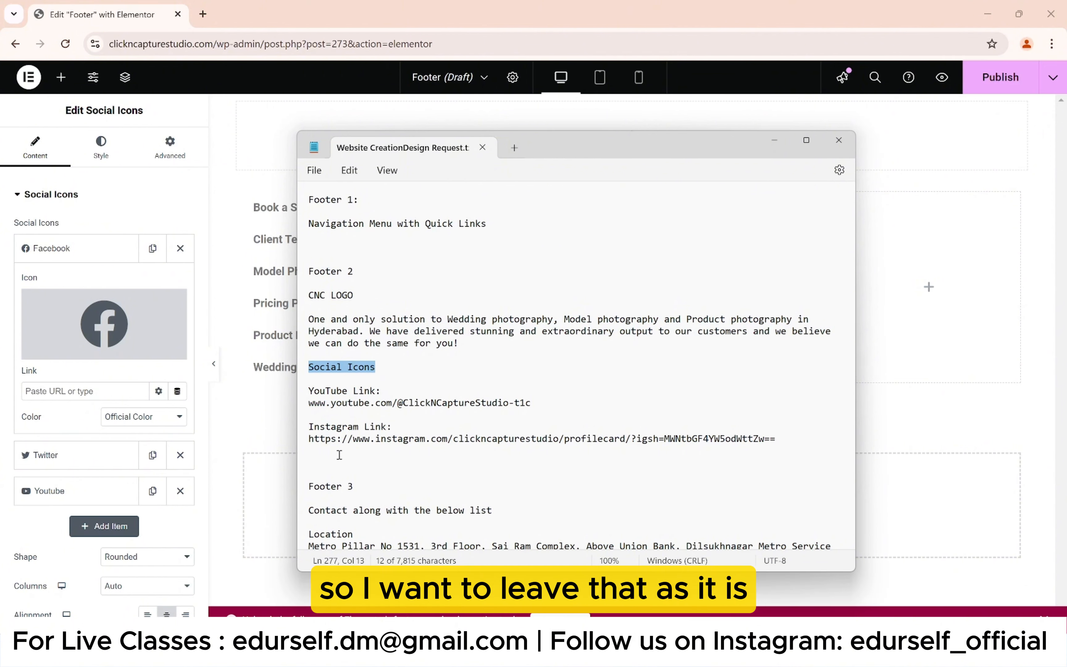
pyautogui.click(44, 490)
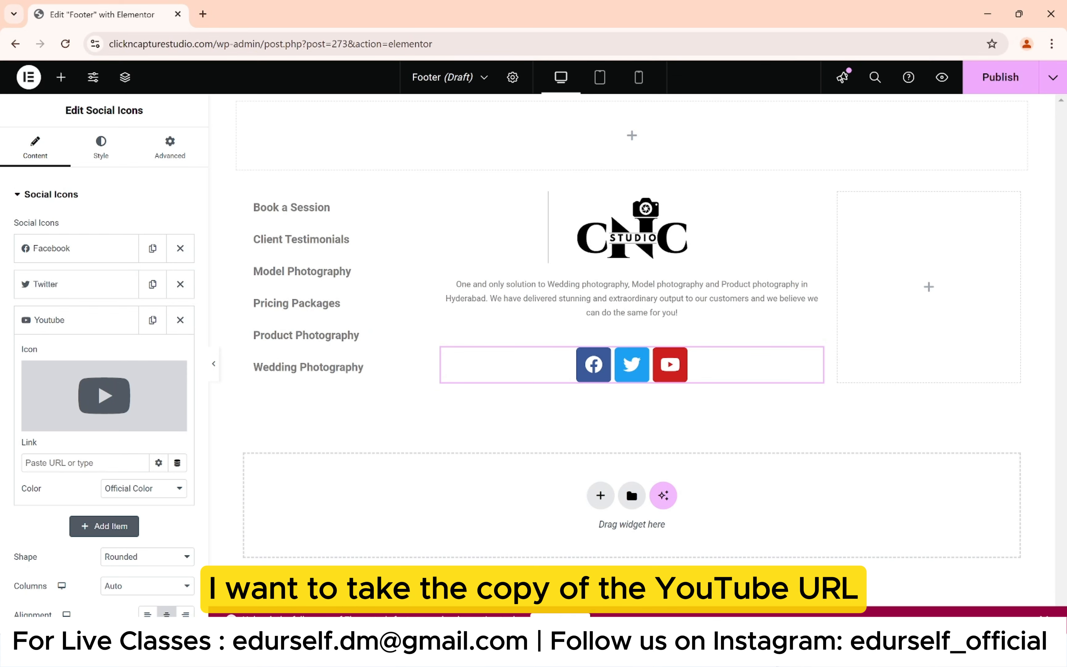
pyautogui.hotkey('alt', 'Tab')
pyautogui.moveTo(530, 402); pyautogui.dragTo(309, 402)
pyautogui.hotkey('ctrl', 'c')
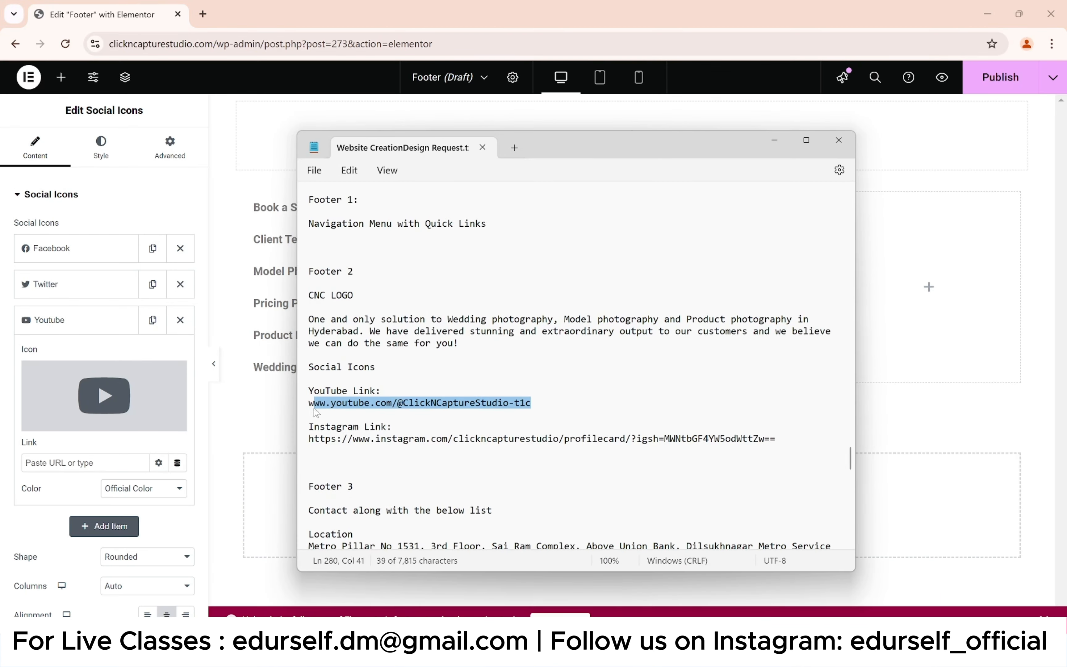
pyautogui.click(60, 463)
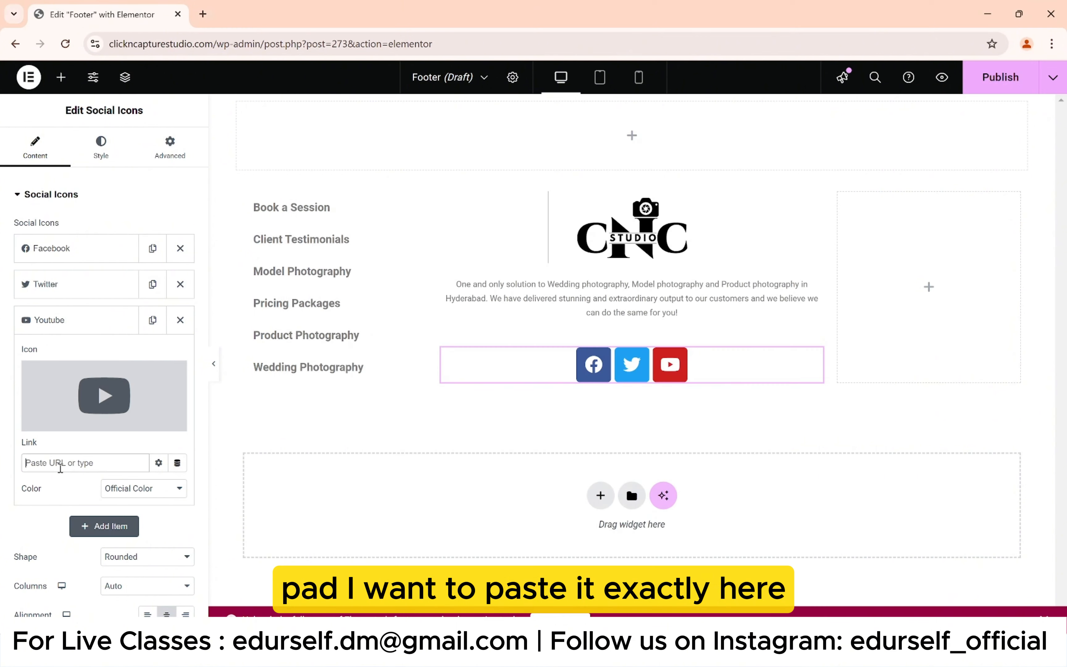
pyautogui.hotkey('ctrl', 'v')
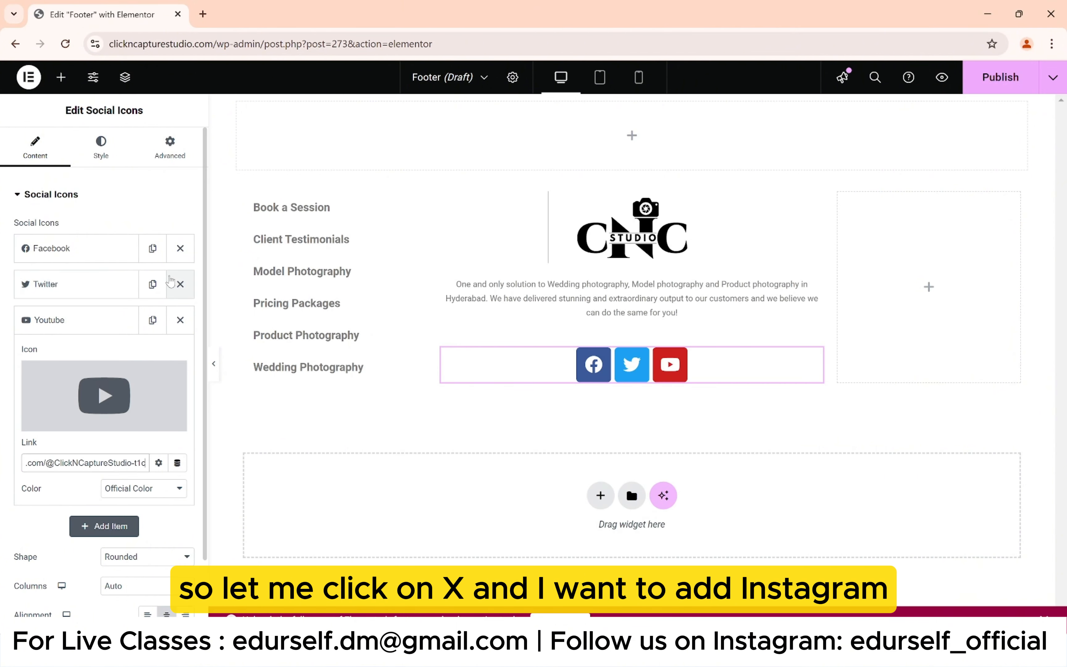
# Step: Remove the Twitter item and add a new social item that uses the Instagram icon from the icon library
pyautogui.click(181, 284)
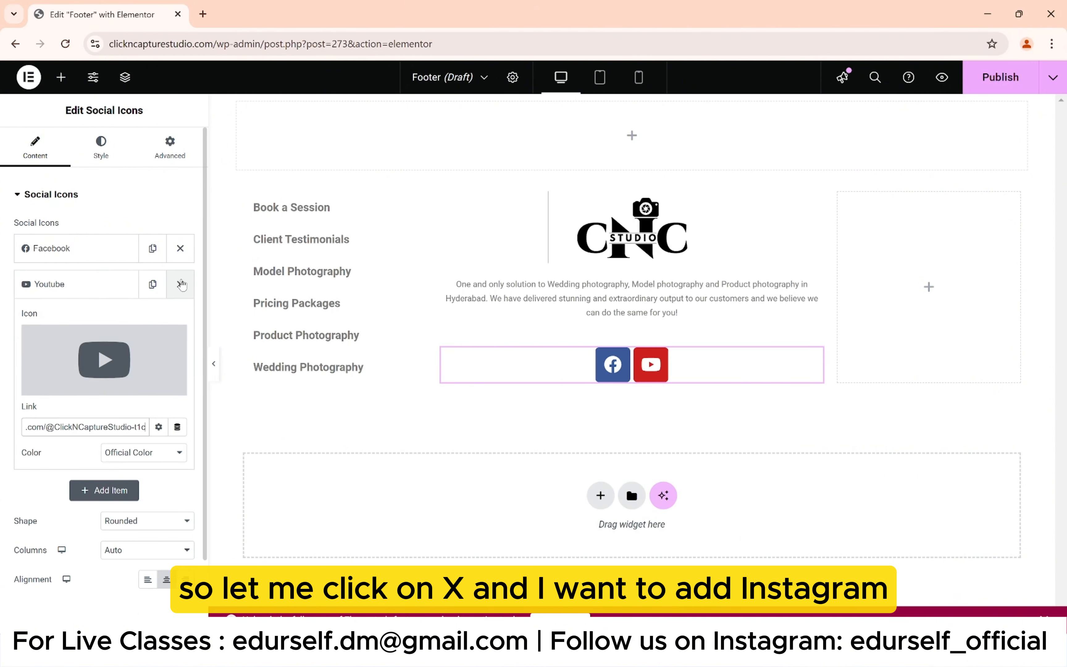
pyautogui.click(104, 490)
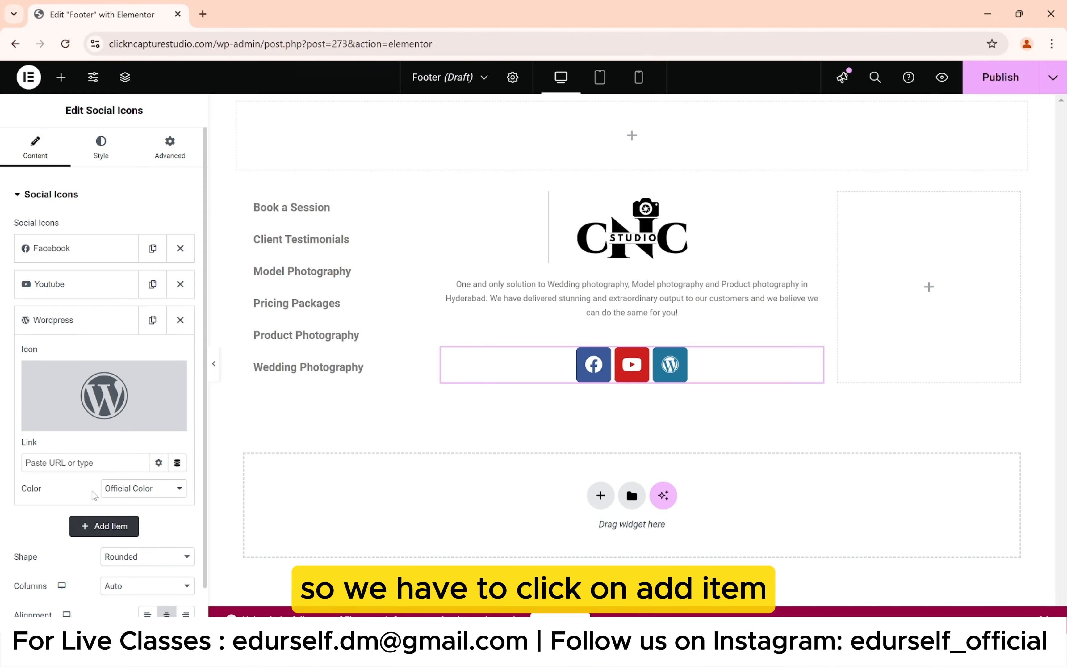
pyautogui.click(89, 411)
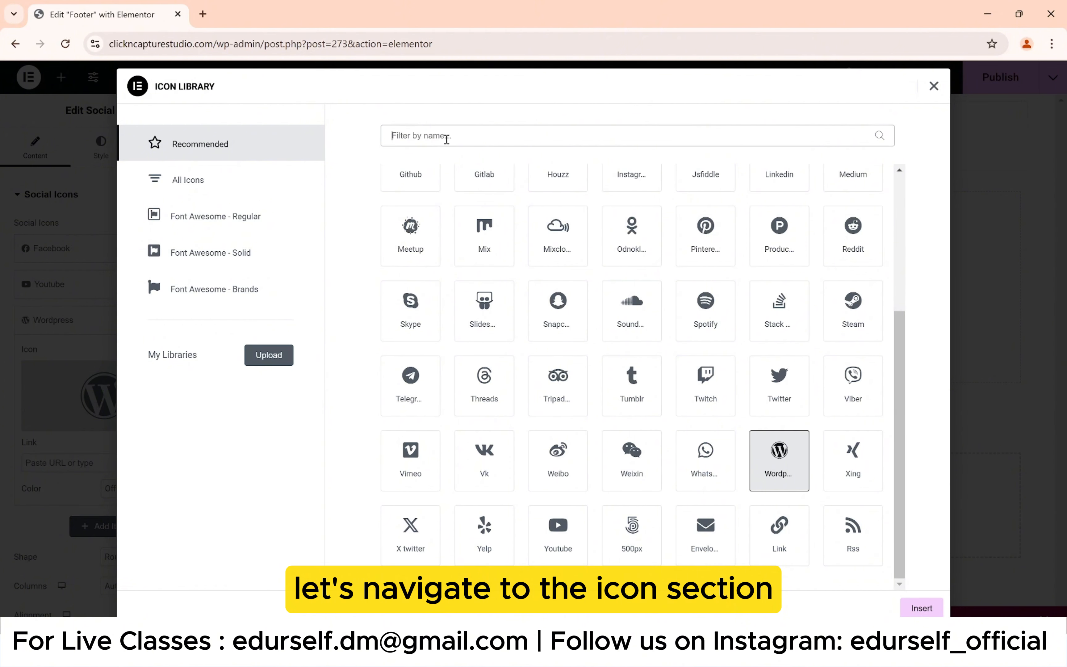
pyautogui.write('inst')
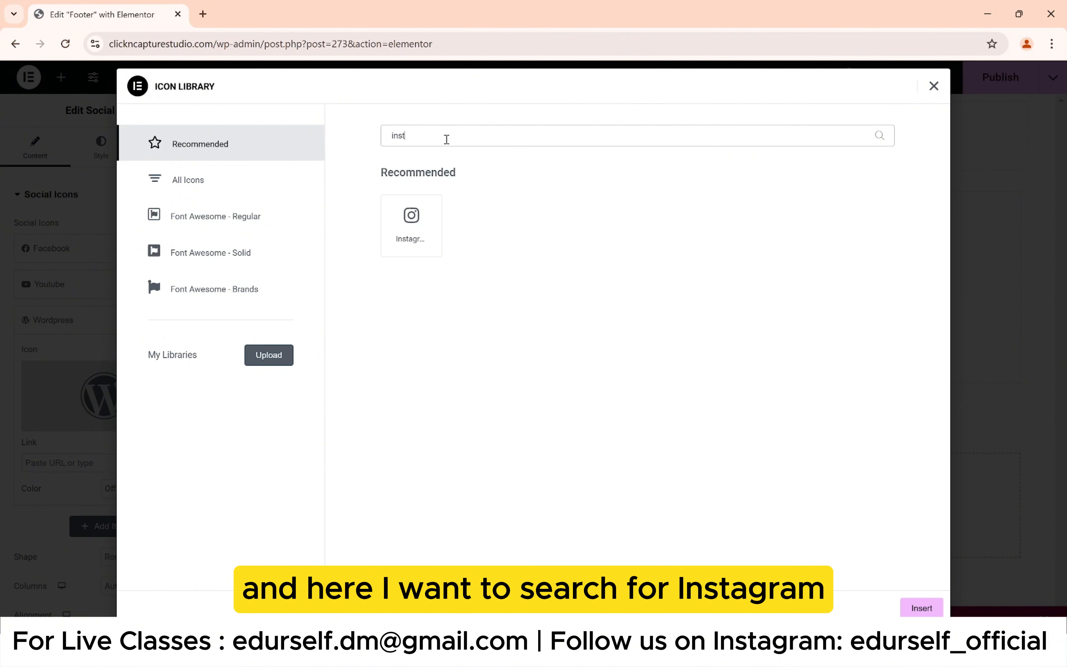
pyautogui.click(411, 218)
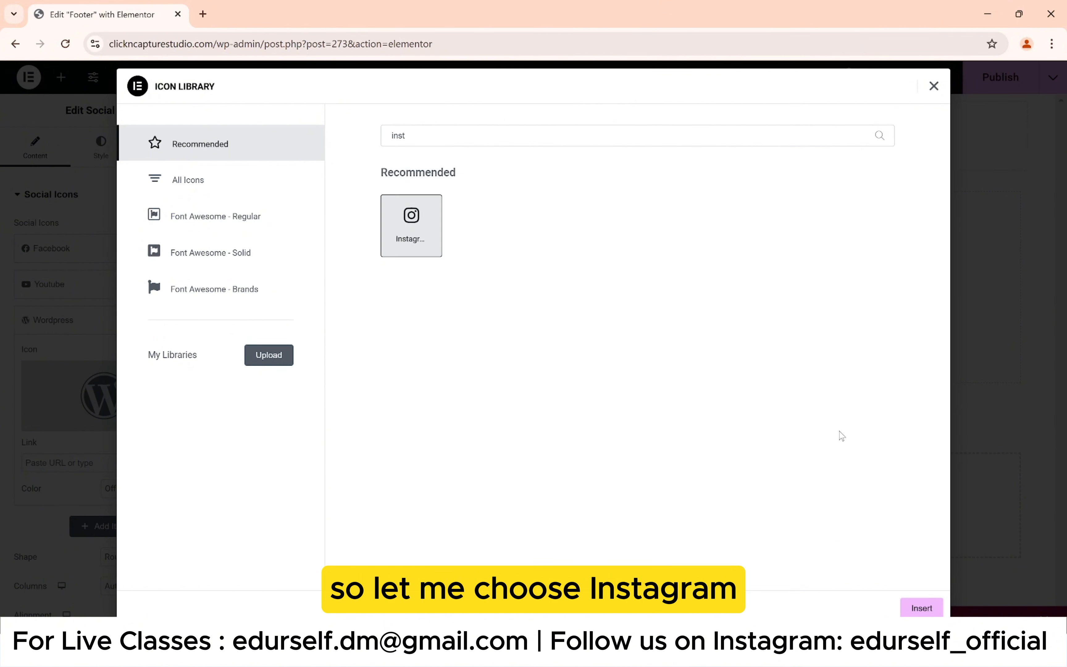
pyautogui.click(920, 607)
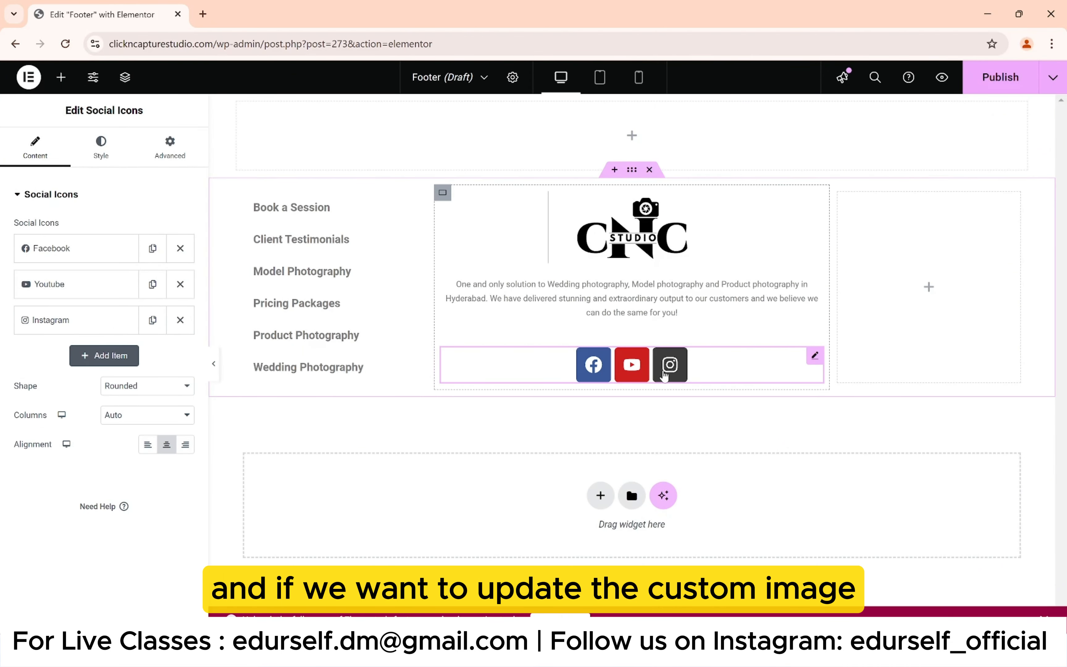
# Step: Replace the Instagram item's icon with the instagram.svg file from the media library
pyautogui.click(75, 331)
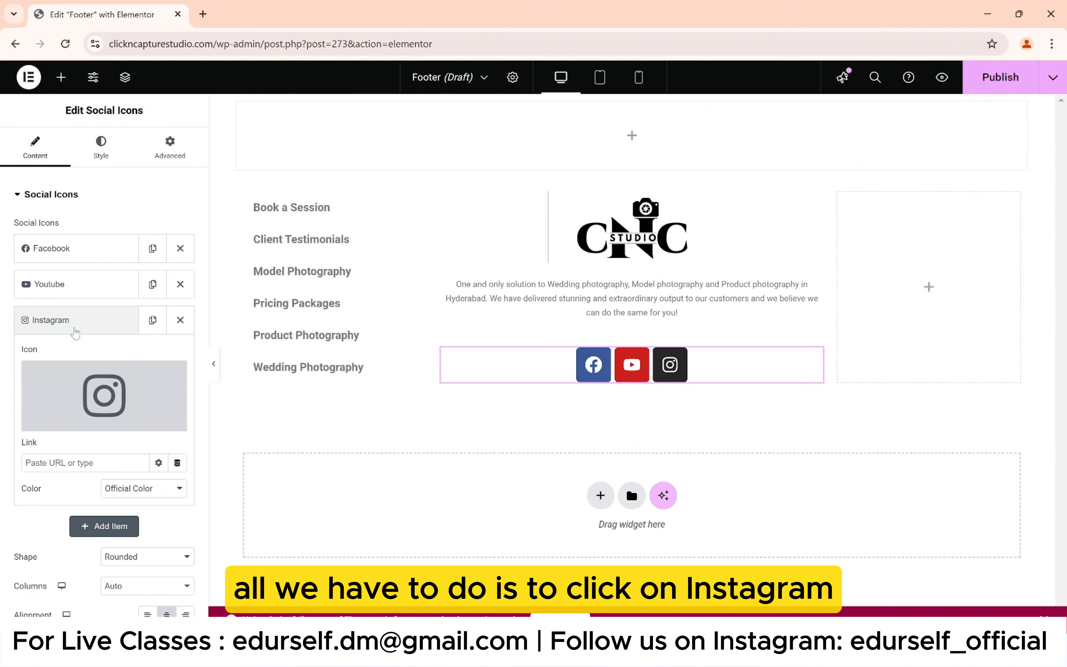
pyautogui.moveTo(73, 414)
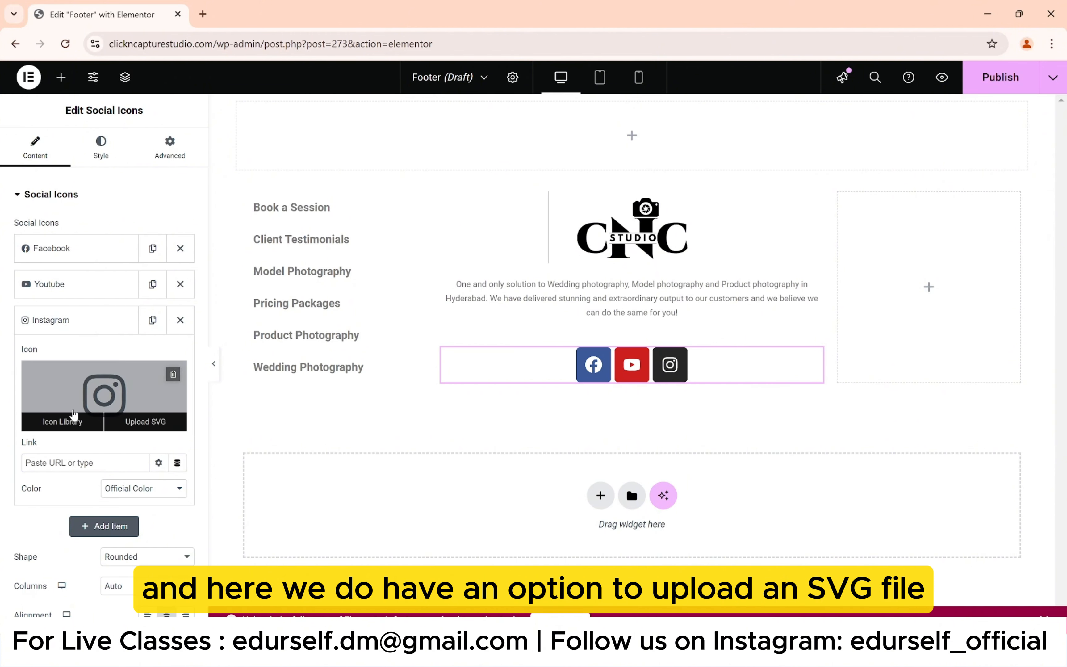
pyautogui.click(137, 431)
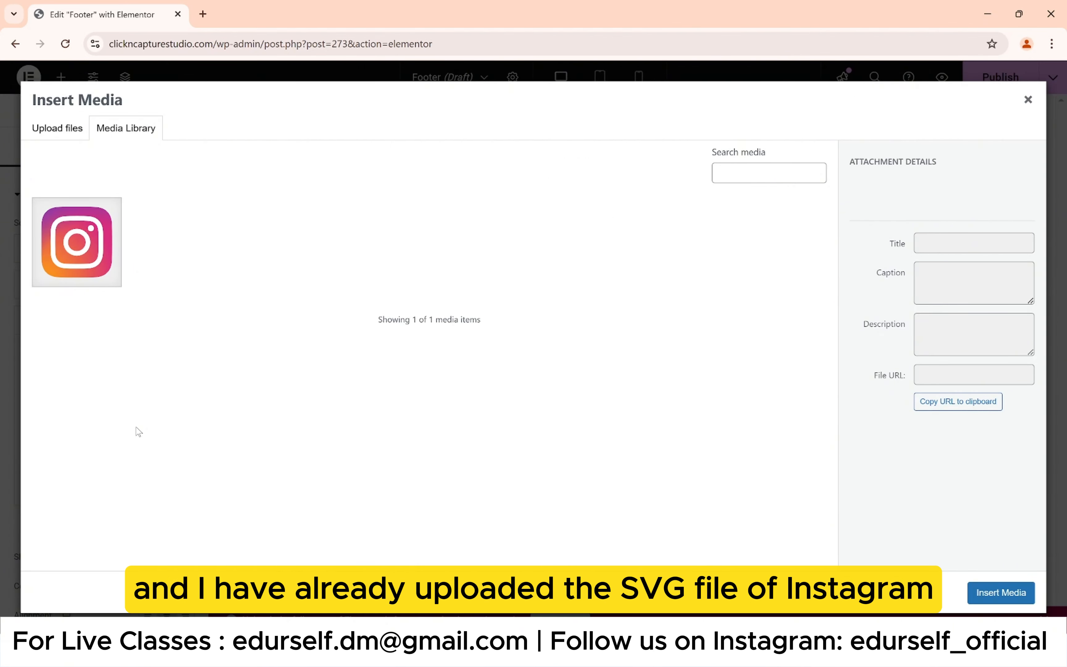
pyautogui.click(105, 282)
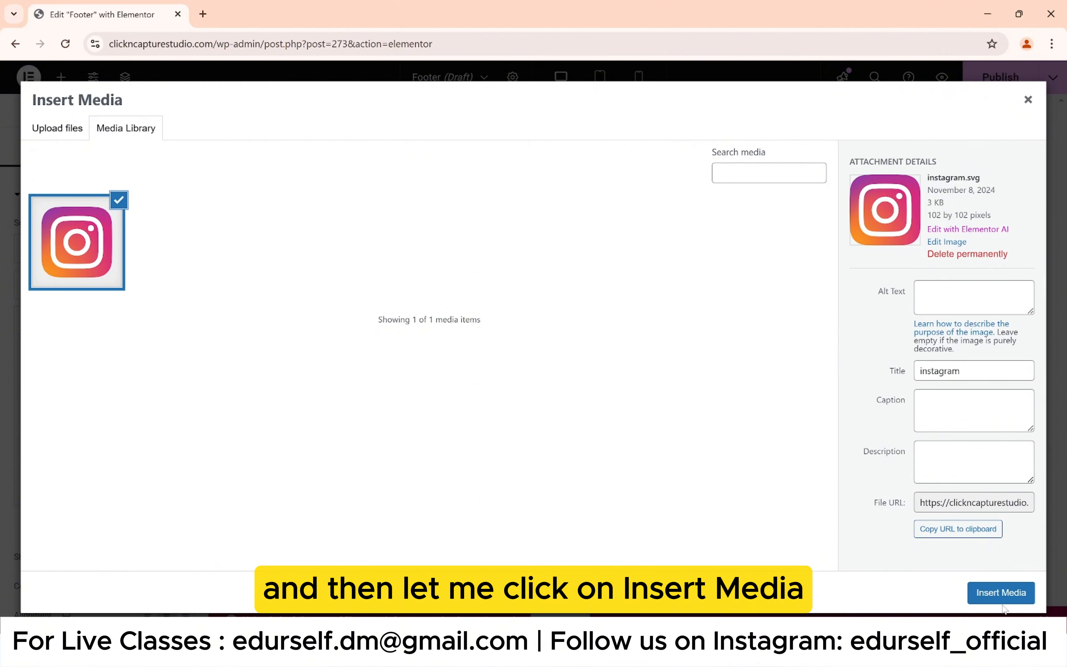
pyautogui.click(999, 593)
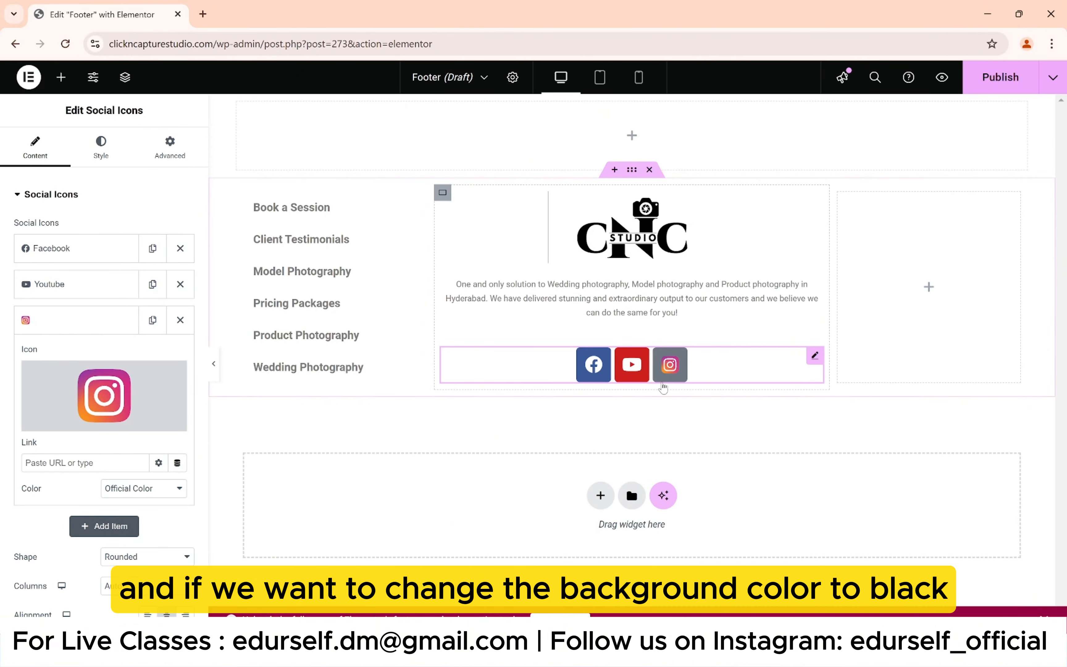
# Step: Switch the Instagram icon to a custom color and set its primary color to black, #000000
pyautogui.click(173, 489)
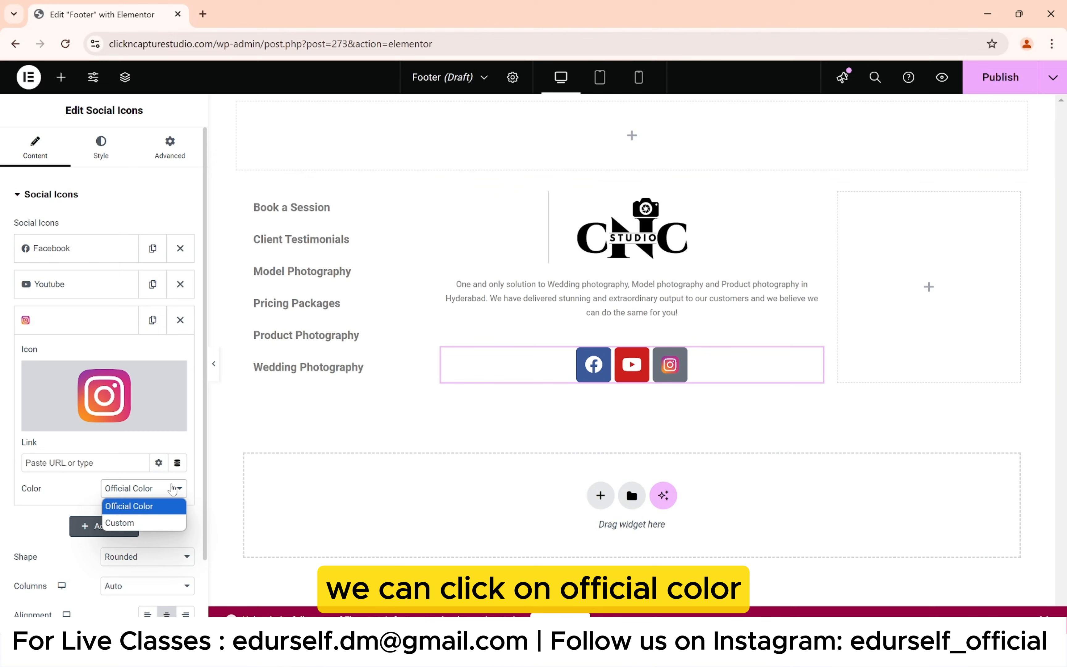
pyautogui.click(152, 523)
pyautogui.click(177, 515)
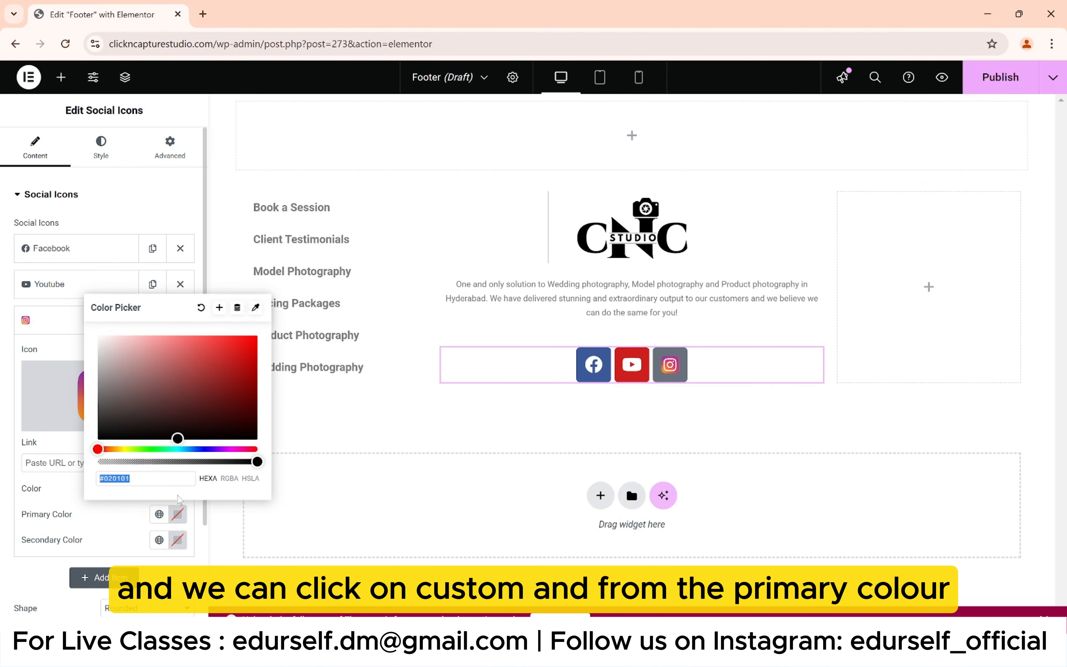
pyautogui.moveTo(176, 440); pyautogui.dragTo(280, 451)
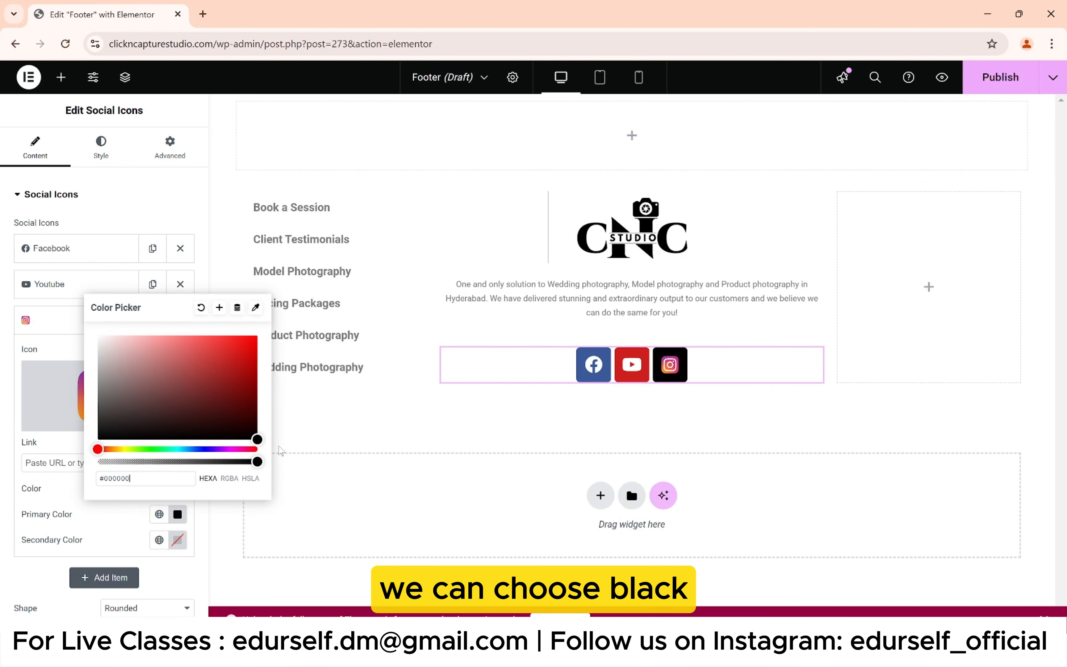
pyautogui.click(304, 445)
# Step: Copy the studio's Instagram profile URL from the Notepad notes and paste it as the Instagram item's link
pyautogui.click(734, 610)
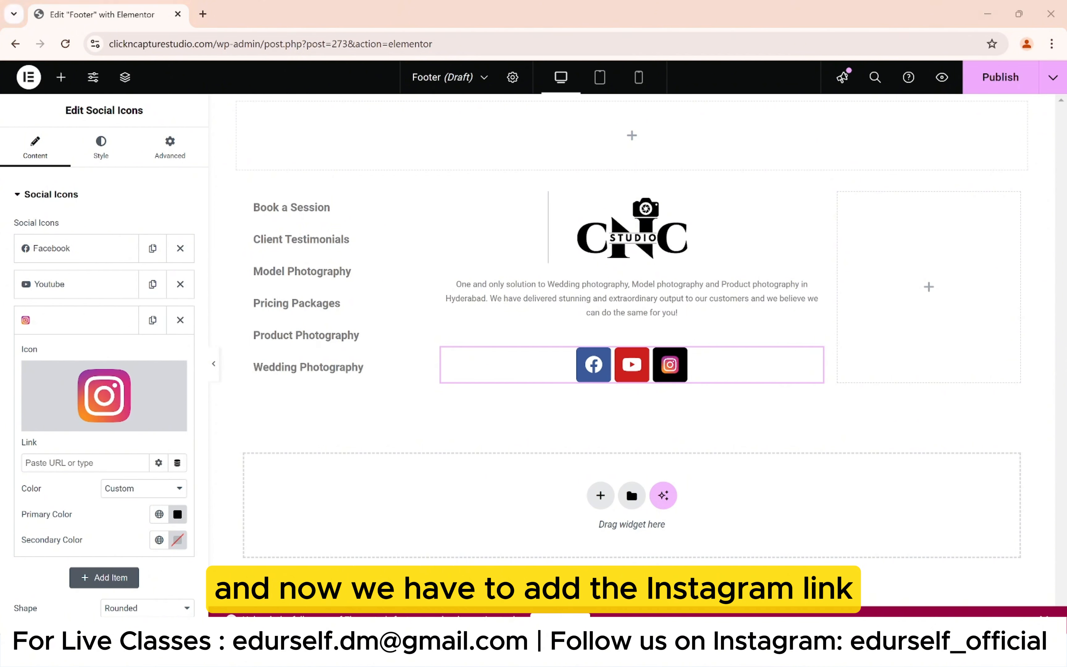
pyautogui.moveTo(776, 440); pyautogui.dragTo(312, 448)
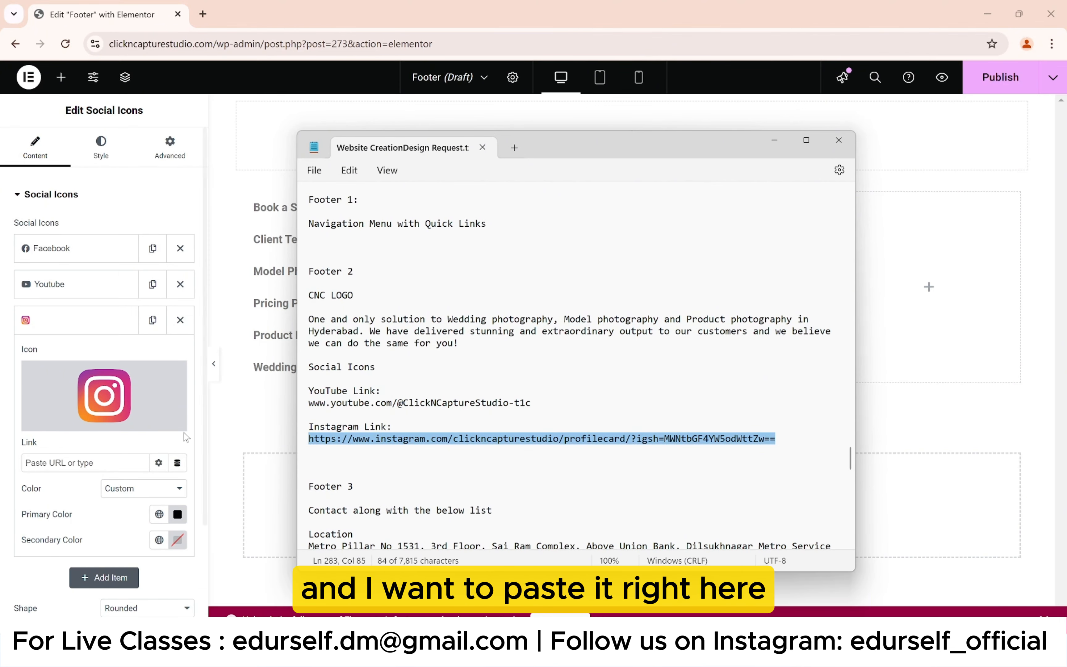
pyautogui.click(91, 461)
pyautogui.write('https://www.instagram.com/clickncapturestudio/profilecard/?igsh=MWNtbGF4YW5odWttZw==')
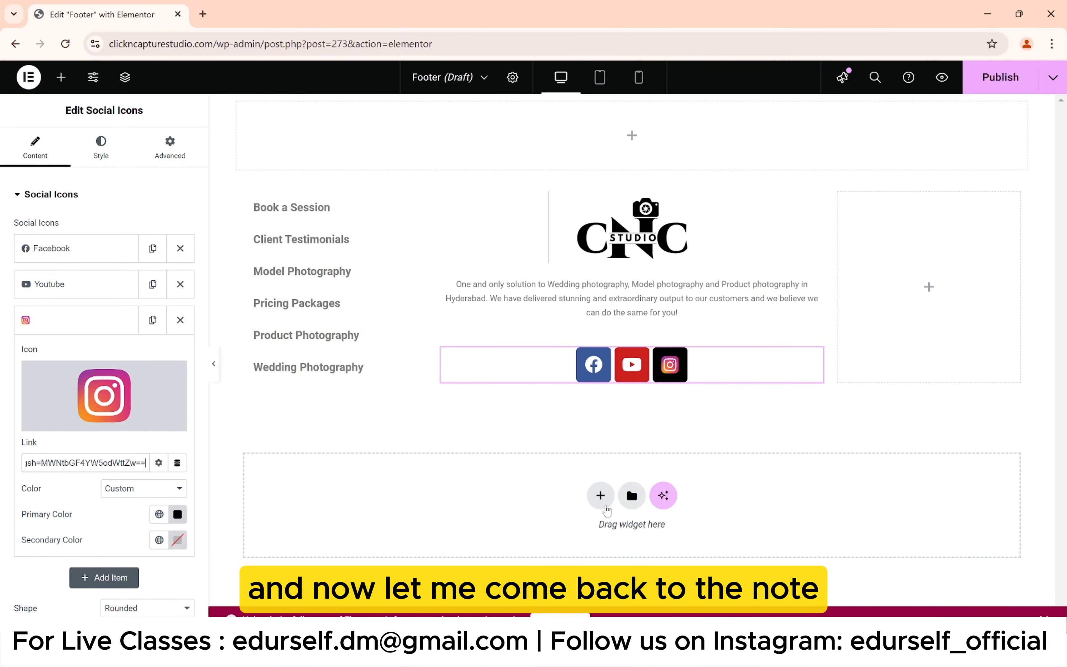
# Step: Switch to the Notepad notes and review the Footer 2 content and the Footer 3 contact list requirements
pyautogui.hotkey('alt', 'Tab')
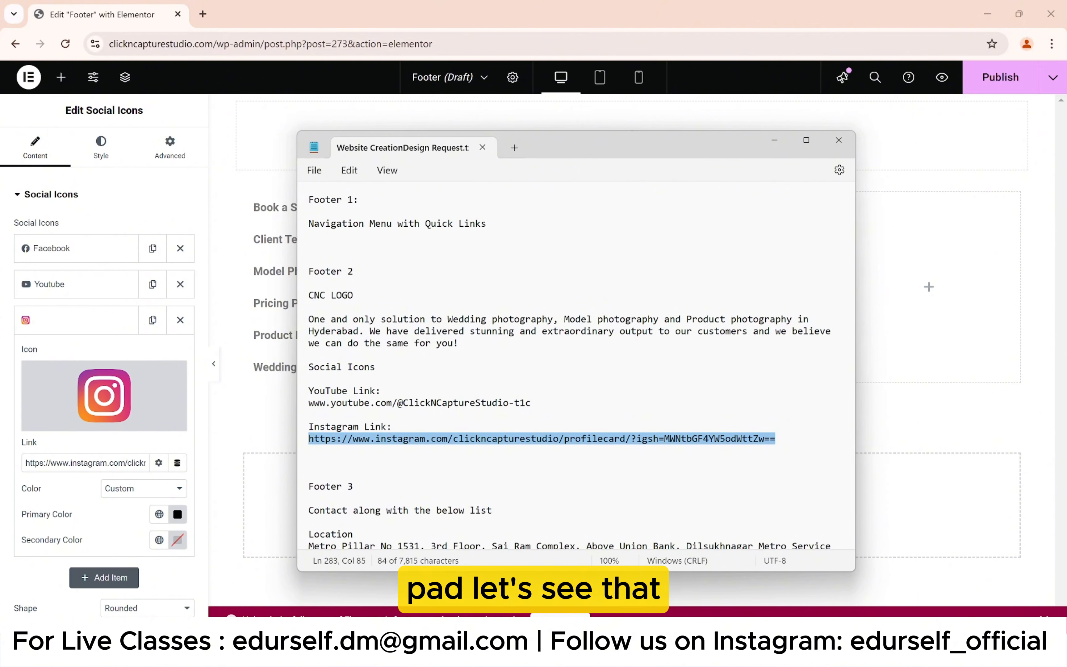
pyautogui.click(680, 438)
pyautogui.moveTo(803, 441); pyautogui.dragTo(308, 271)
pyautogui.scroll(-2, 335, 424)
pyautogui.scroll(-2, 336, 424)
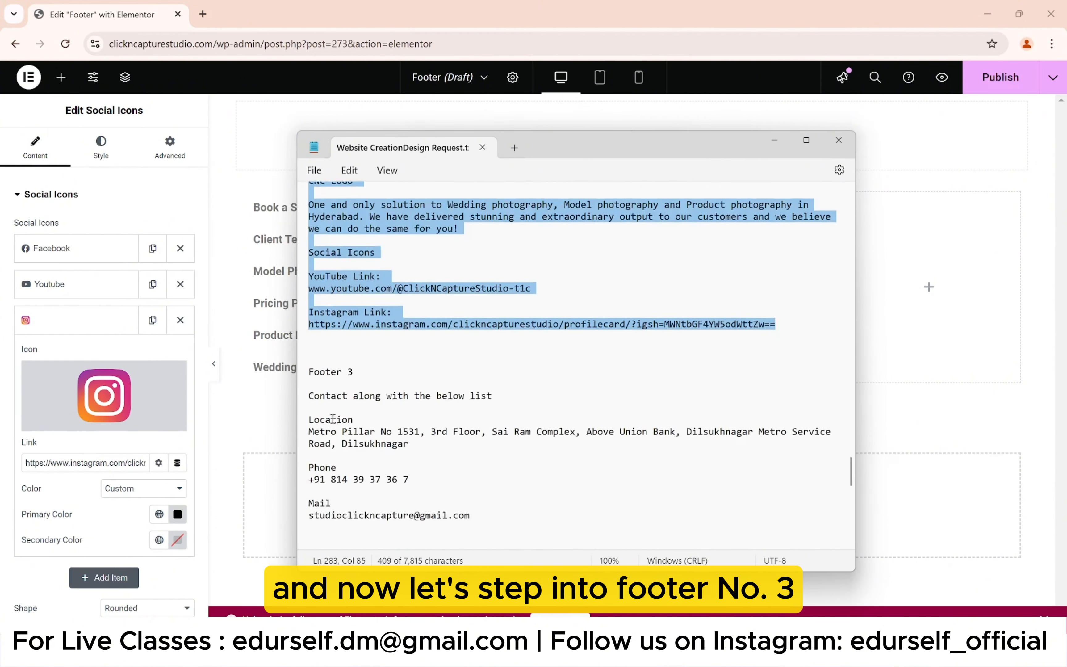
pyautogui.click(316, 359)
pyautogui.moveTo(313, 367); pyautogui.dragTo(480, 496)
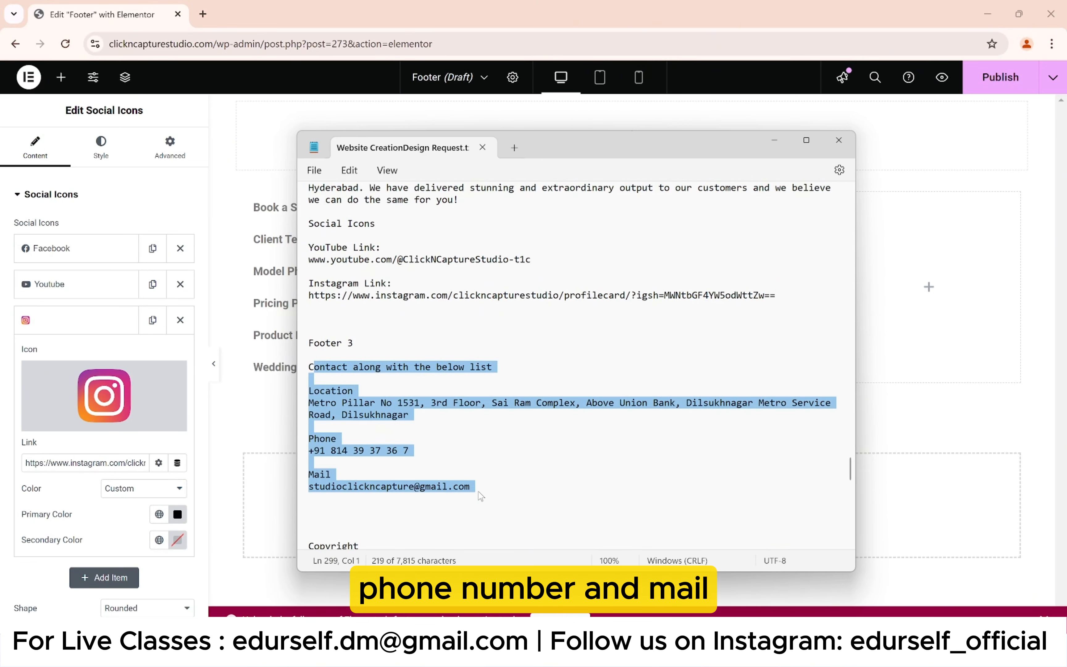
pyautogui.click(343, 373)
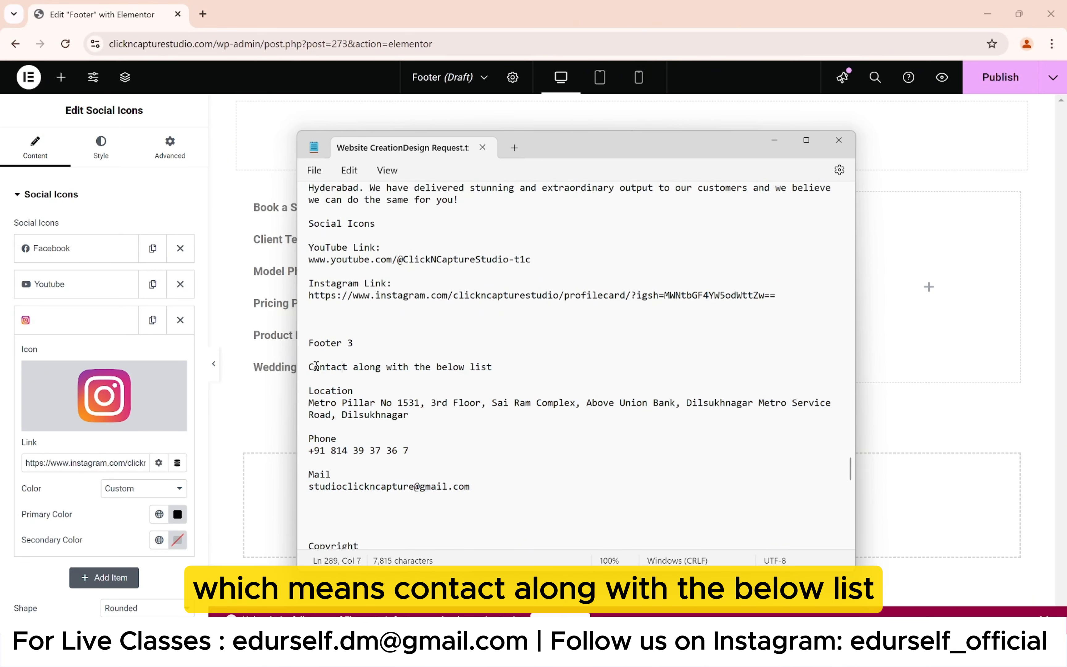
# Step: Copy the word Contact from the Footer 3 notes and add a Heading widget titled Contact to the empty third column in Elementor
pyautogui.doubleClick(348, 368)
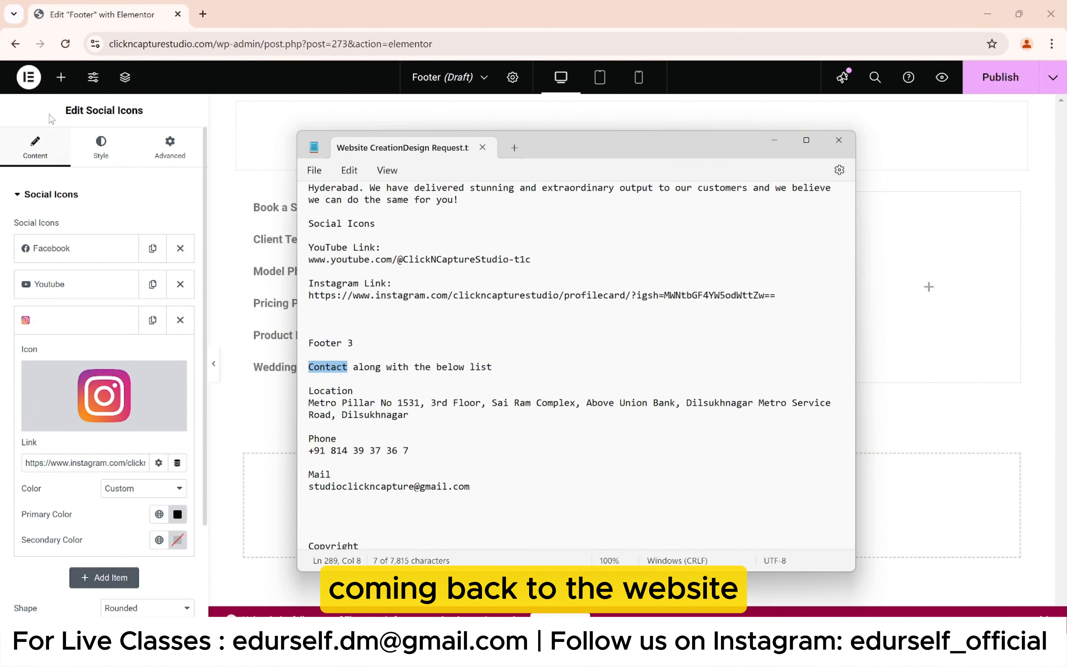
pyautogui.click(57, 82)
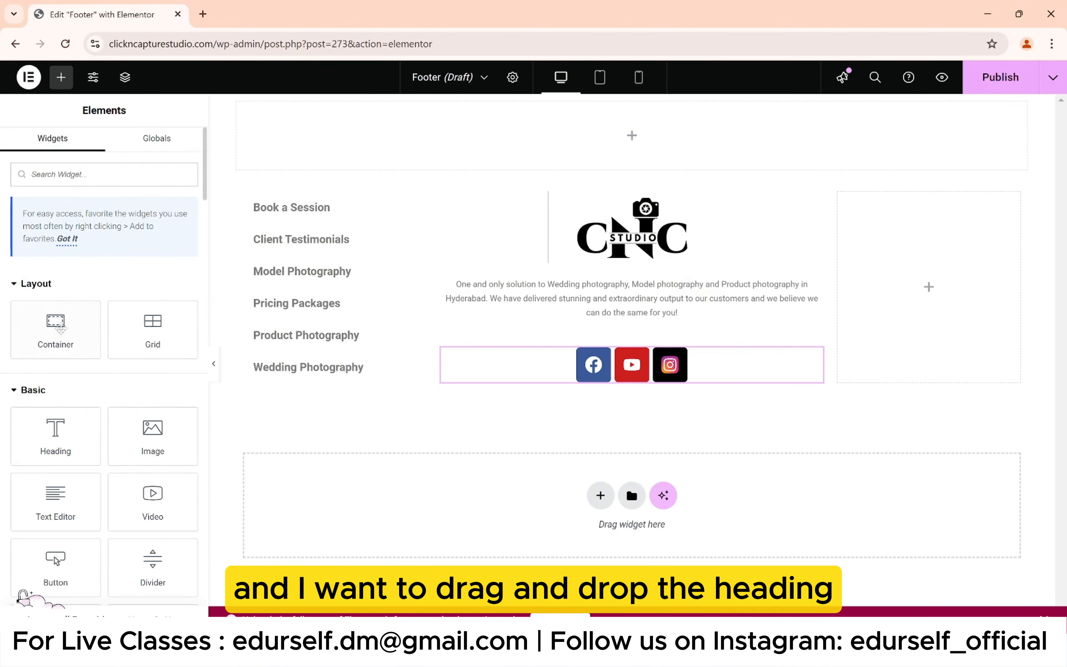
pyautogui.moveTo(55, 435); pyautogui.dragTo(915, 207)
pyautogui.click(114, 248)
pyautogui.hotkey('ctrl', 'a')
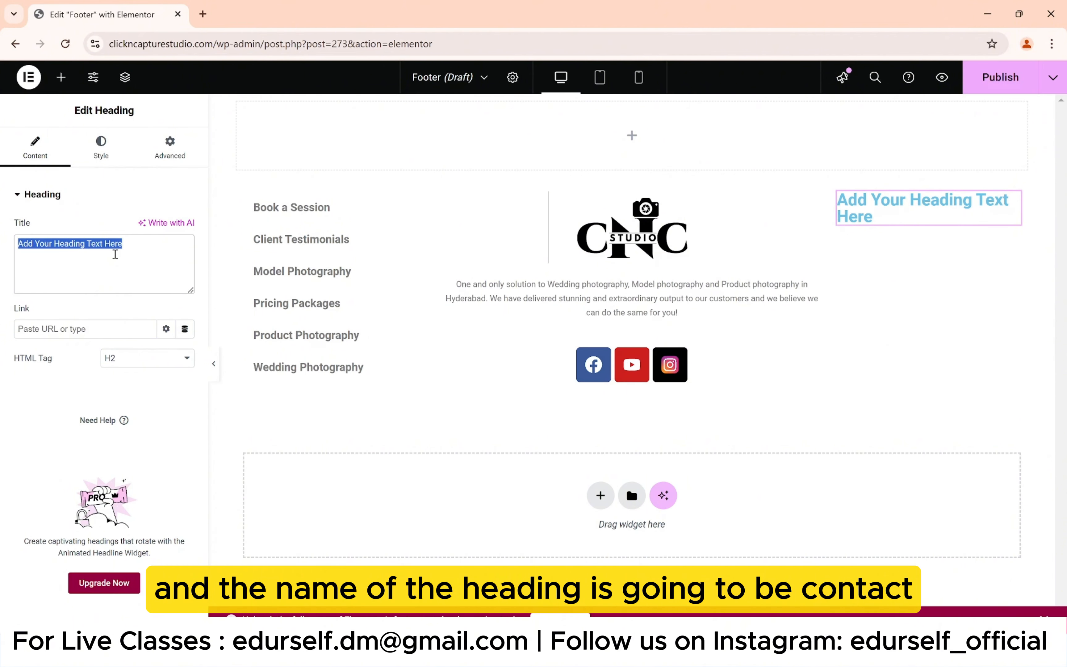
pyautogui.write('Contact')
# Step: Set the Contact heading's text color to black, #000000
pyautogui.click(96, 158)
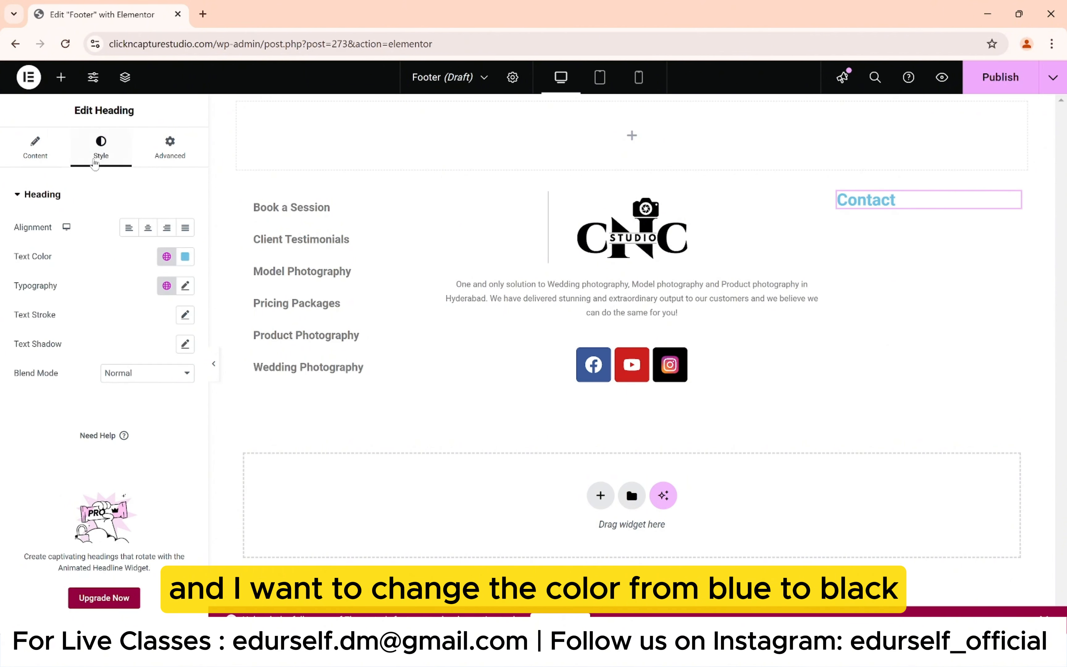
pyautogui.click(184, 257)
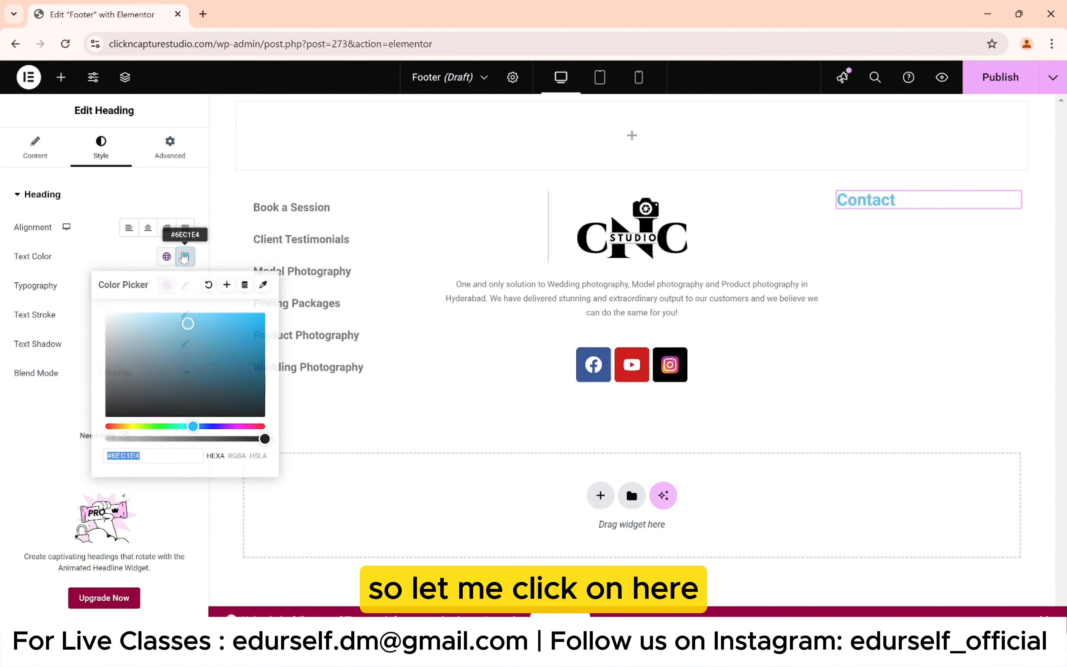
pyautogui.write('#000000')
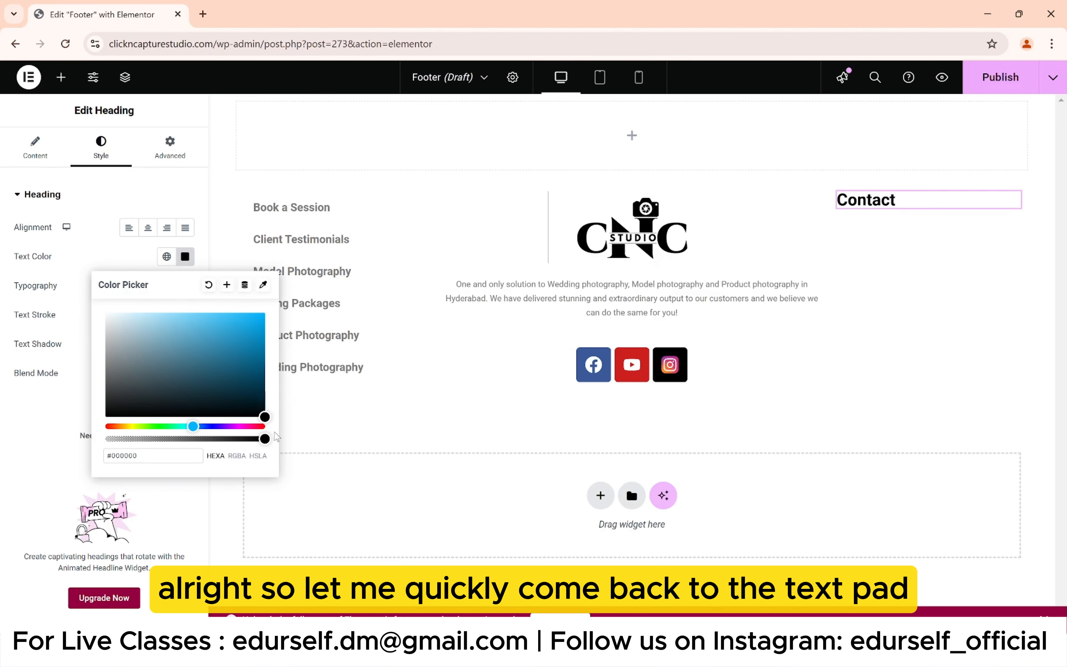
# Step: Switch to the Notepad notes, copy the studio's location address from the Footer 3 section, and return to Elementor
pyautogui.hotkey('alt', 'Tab')
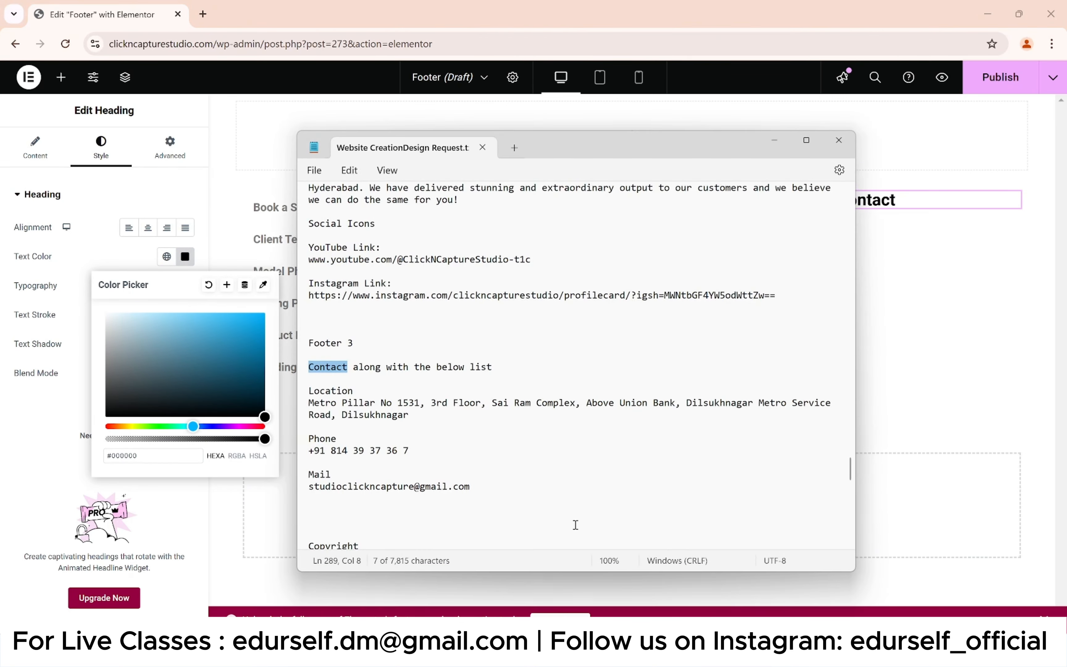
pyautogui.click(359, 384)
pyautogui.moveTo(309, 390); pyautogui.dragTo(485, 496)
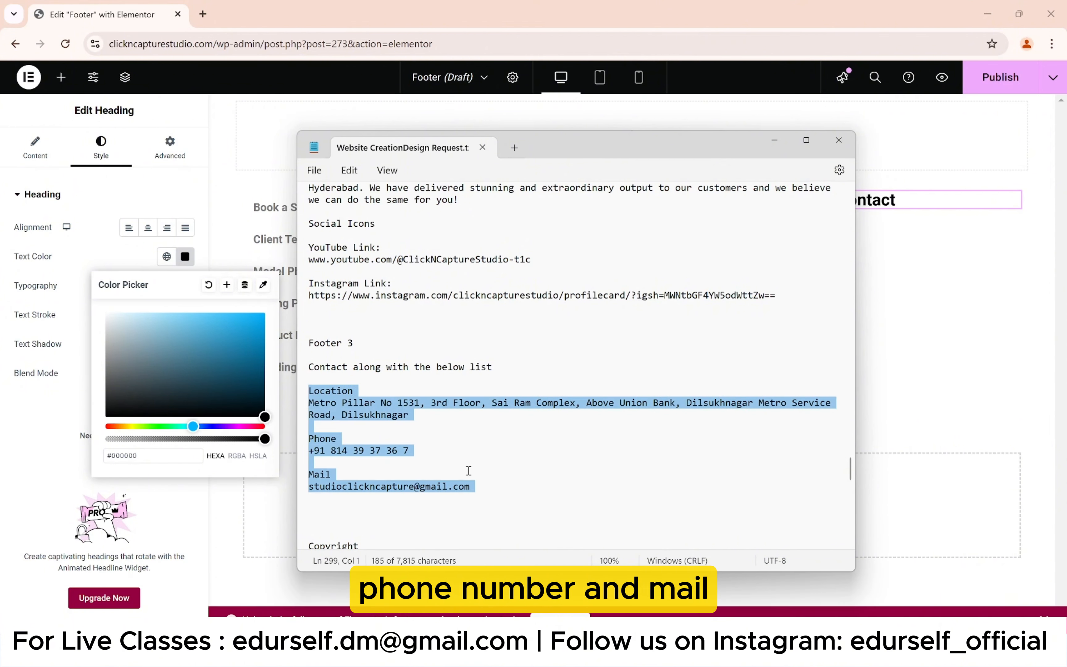
pyautogui.doubleClick(431, 437)
pyautogui.moveTo(421, 418); pyautogui.dragTo(309, 404)
pyautogui.hotkey('ctrl', 'c')
pyautogui.click(222, 231)
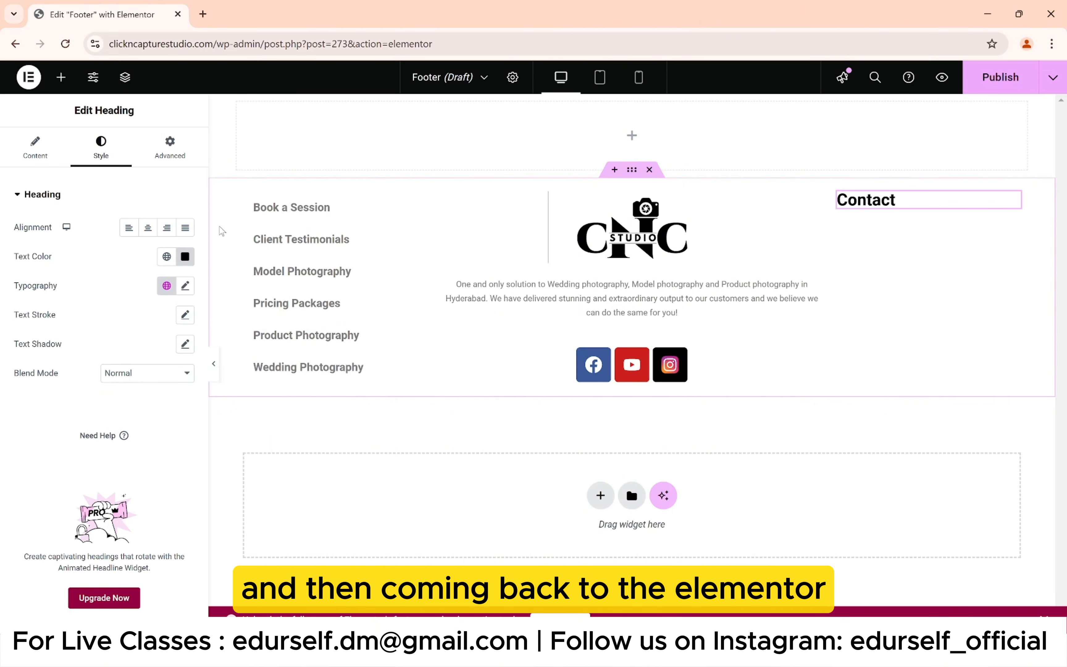
# Step: Find the Icon List widget and place it directly below the Contact heading in the third column
pyautogui.click(64, 74)
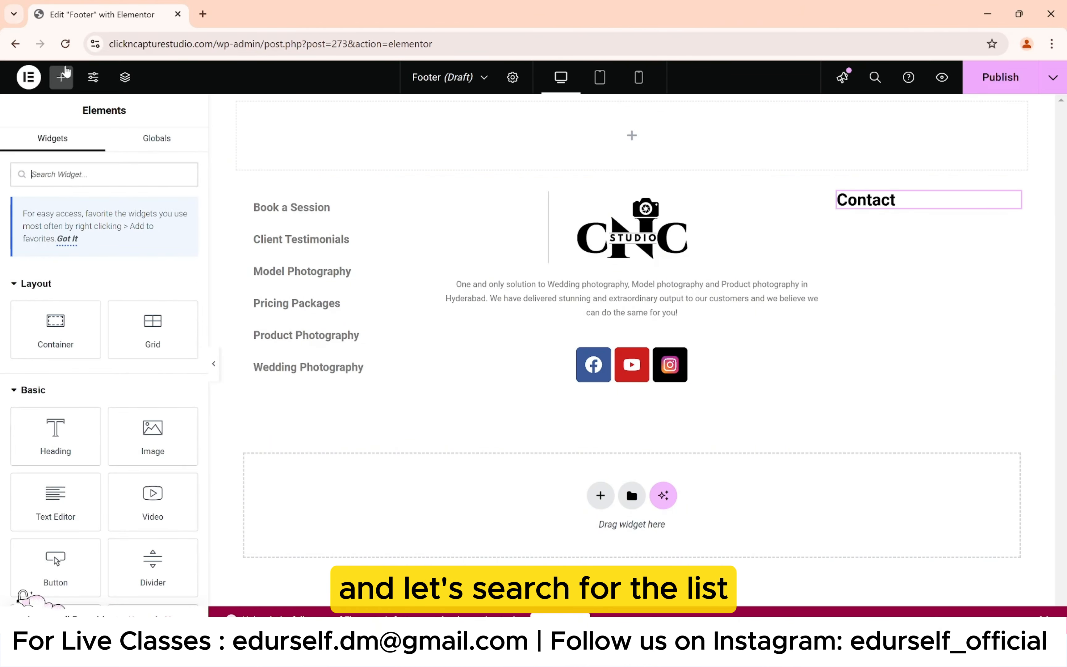
pyautogui.write('list')
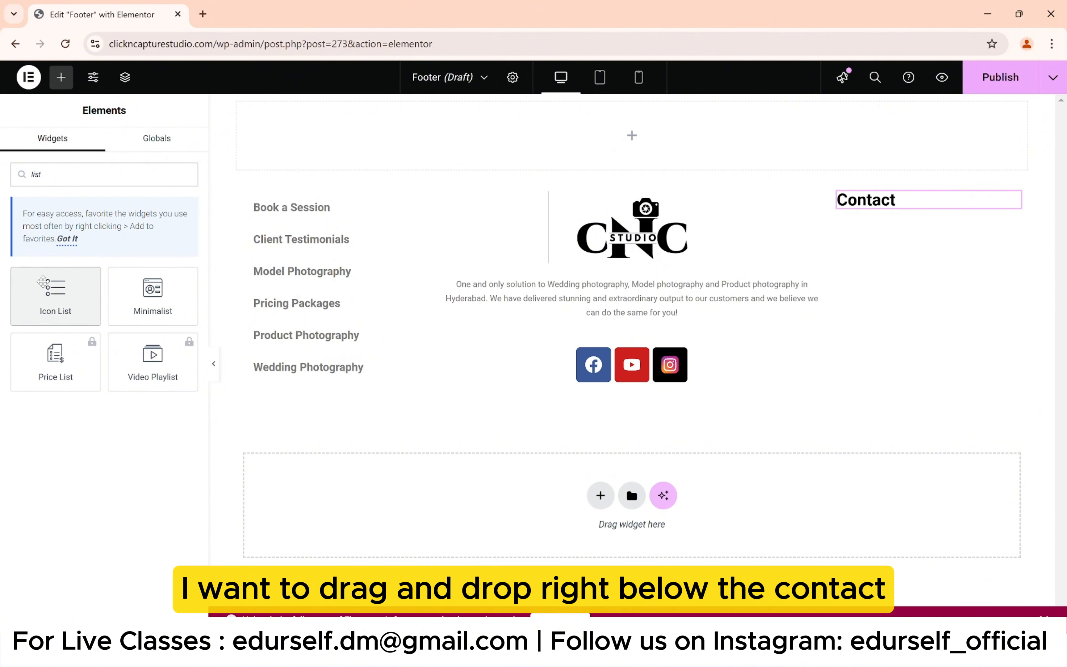
pyautogui.moveTo(43, 281); pyautogui.dragTo(897, 203)
# Step: Replace the text of the contact list's first item with the copied studio address
pyautogui.click(59, 276)
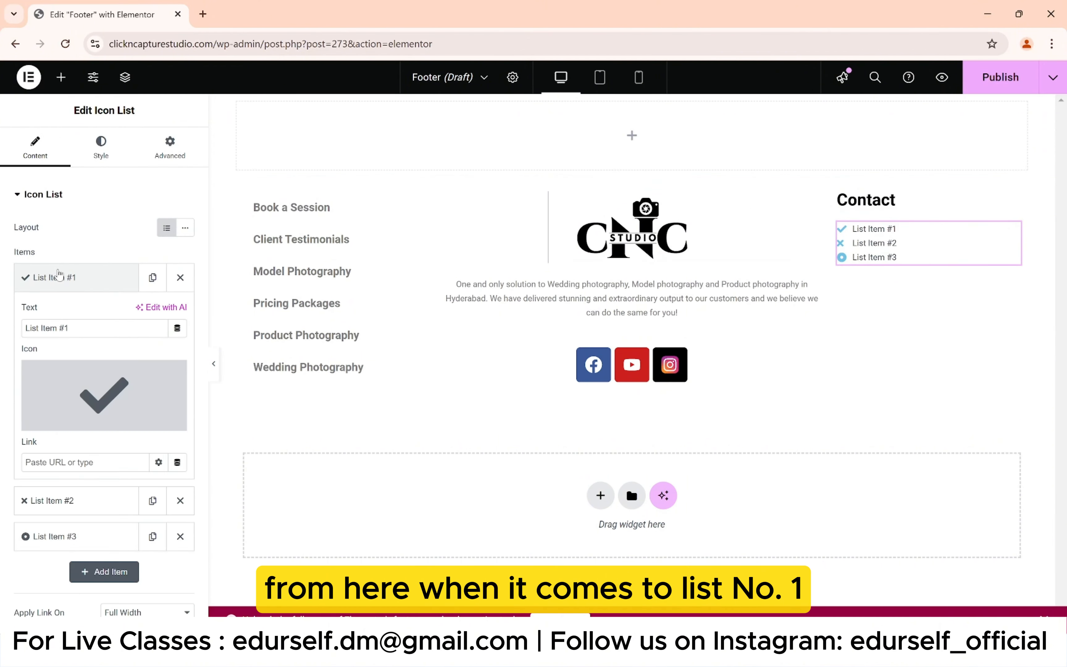
pyautogui.tripleClick(69, 327)
pyautogui.hotkey('ctrl', 'v')
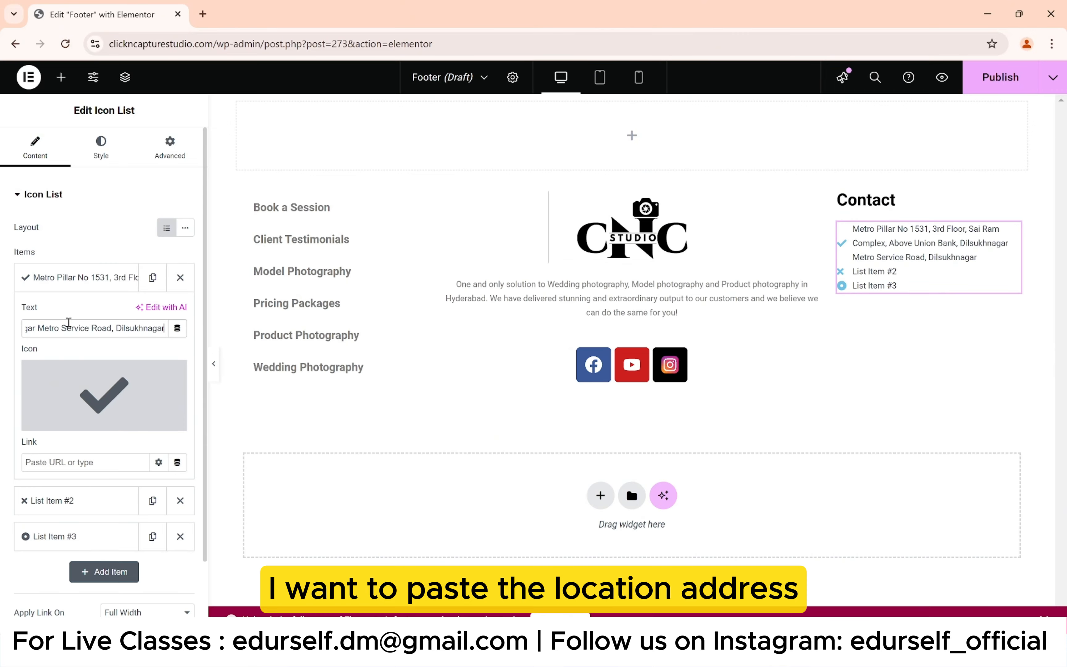
# Step: Search the icon library for map and give the address item the map marker icon with the hollow center
pyautogui.click(61, 421)
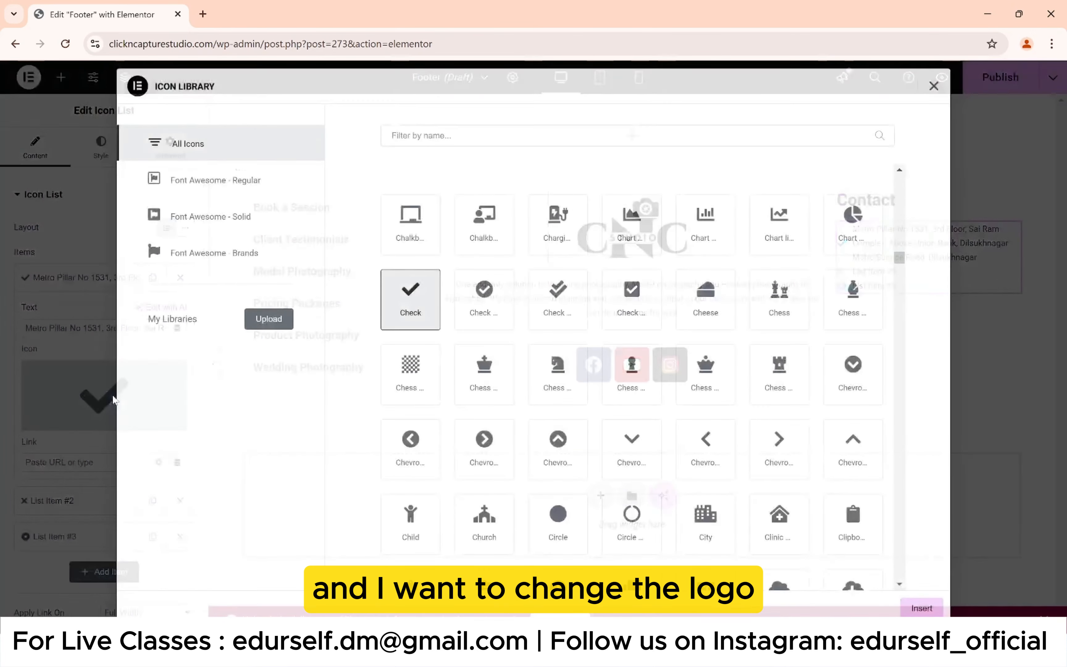
pyautogui.write('map')
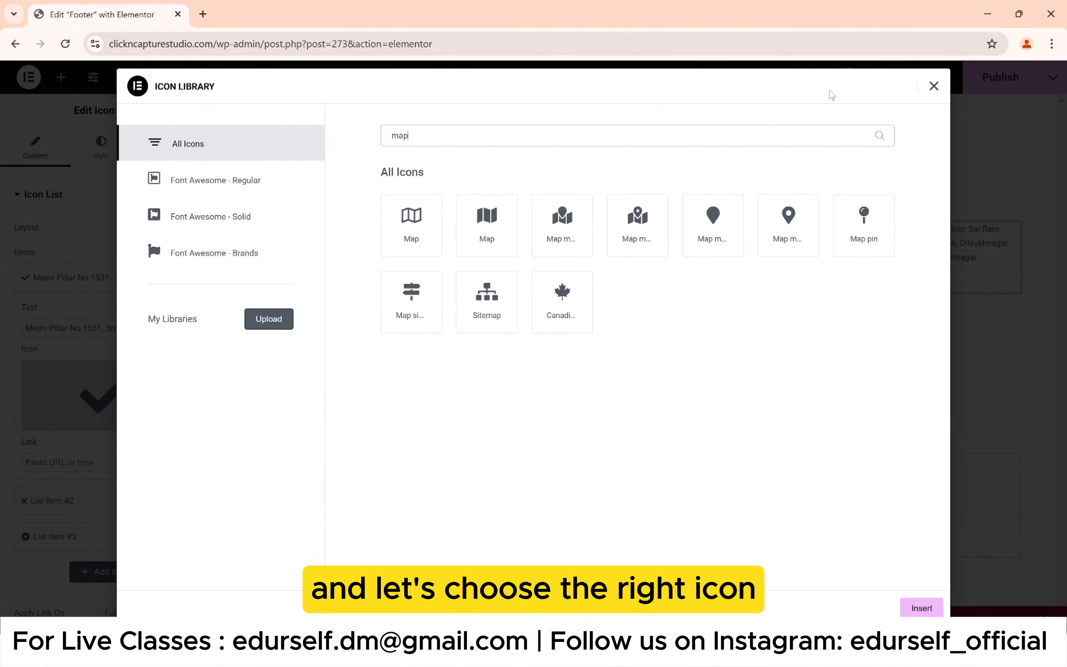
pyautogui.click(808, 224)
pyautogui.click(921, 608)
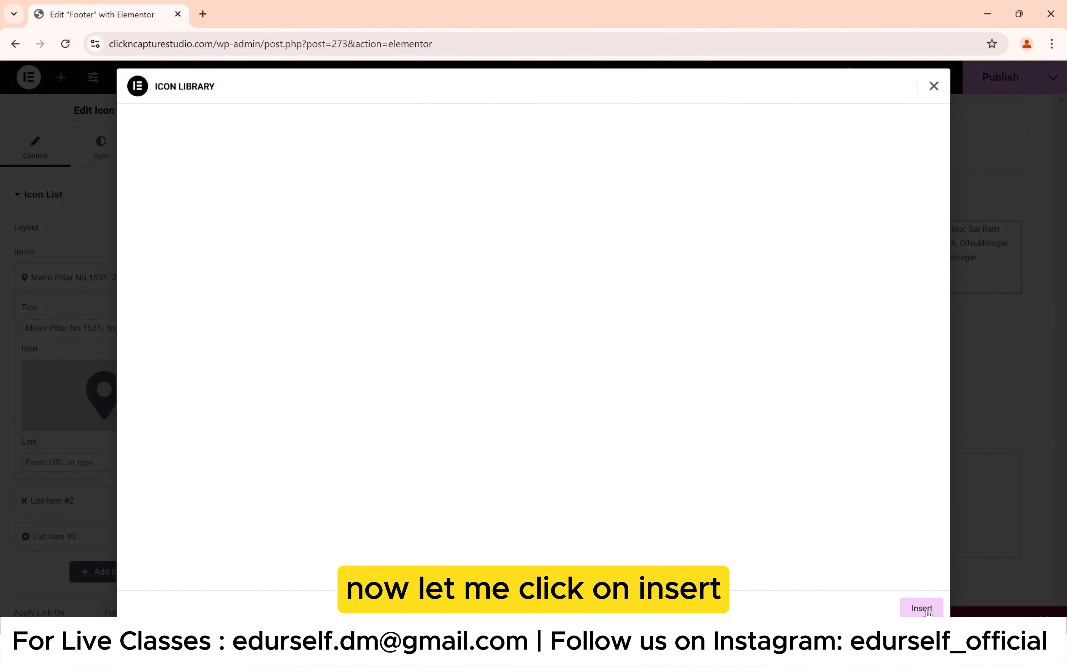
# Step: Copy the studio's phone number from the Notepad notes and paste it as the second list item's text
pyautogui.hotkey('alt', 'Tab')
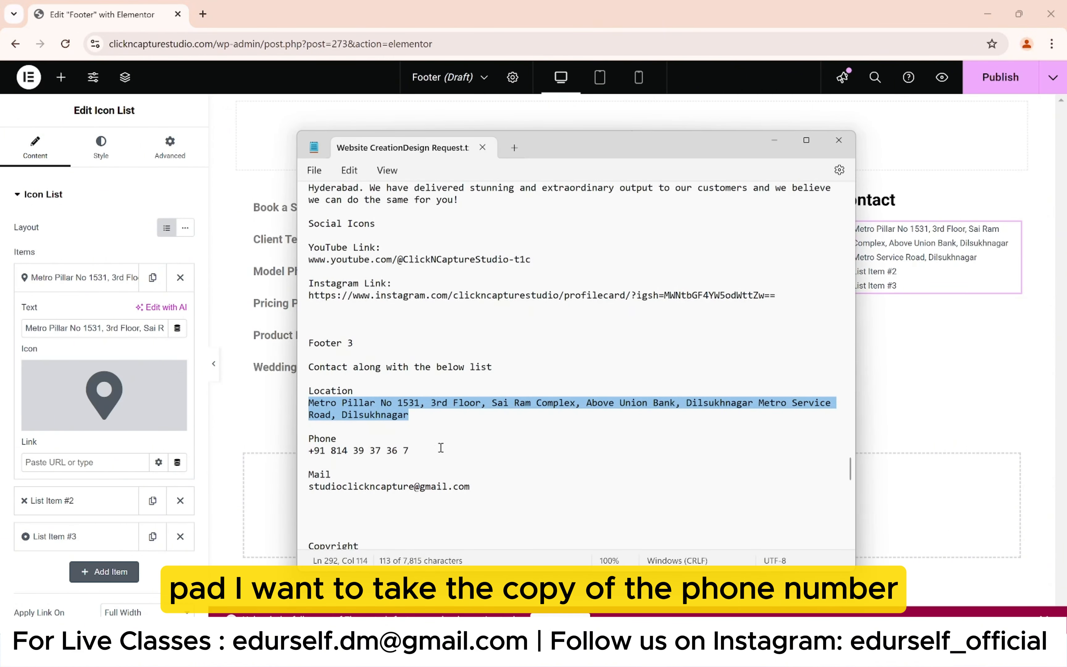
pyautogui.moveTo(409, 449); pyautogui.dragTo(325, 451)
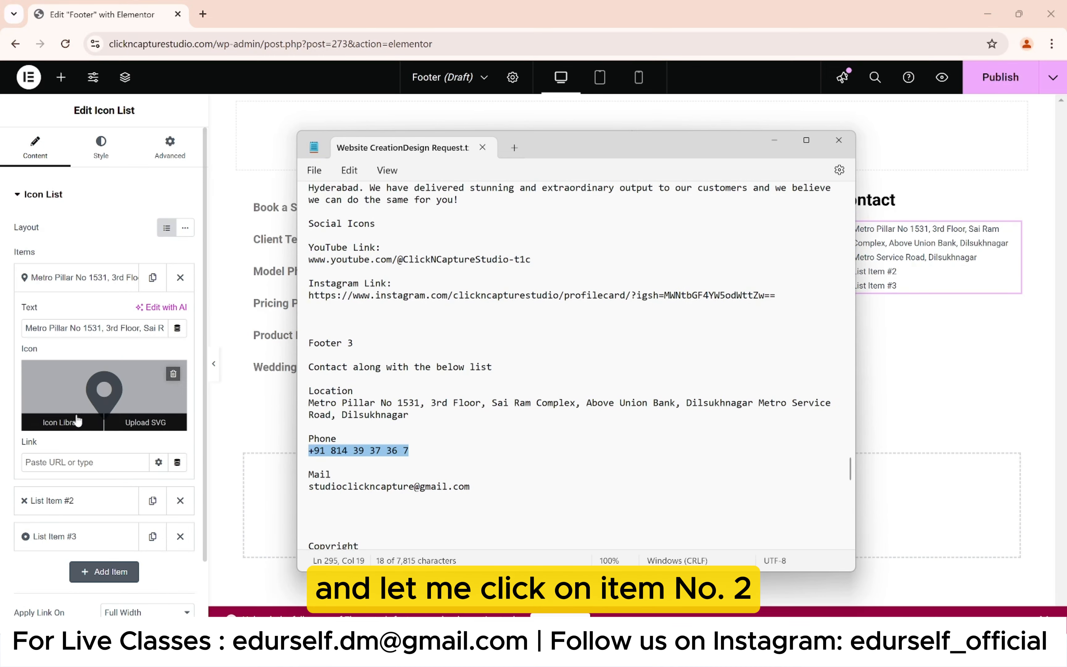
pyautogui.click(26, 500)
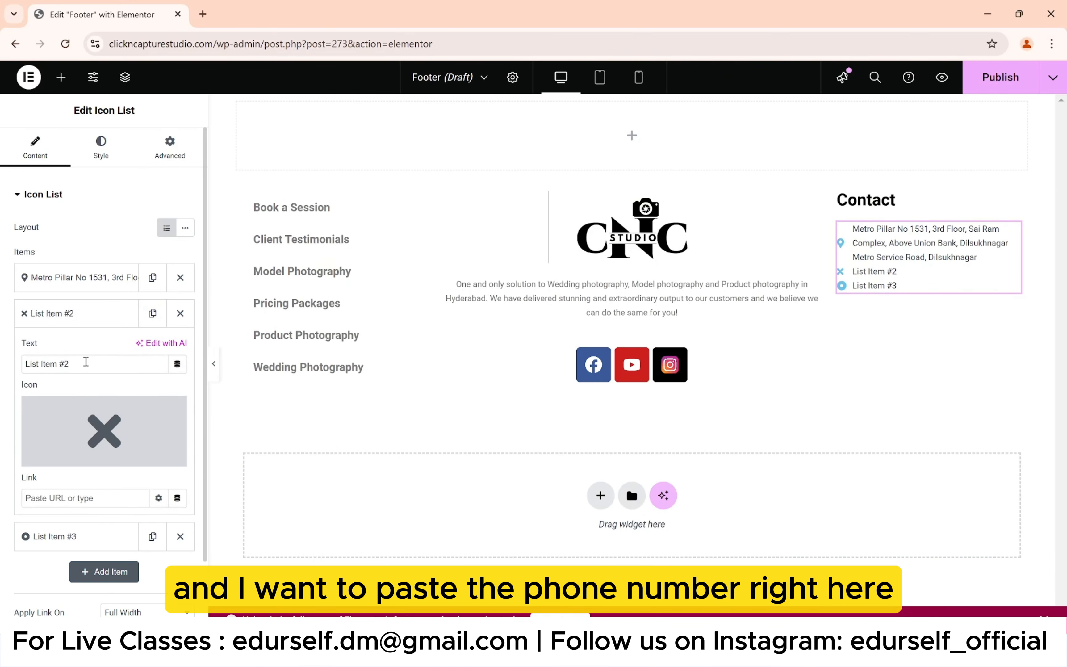
pyautogui.hotkey('ctrl', 'a')
pyautogui.hotkey('ctrl', 'v')
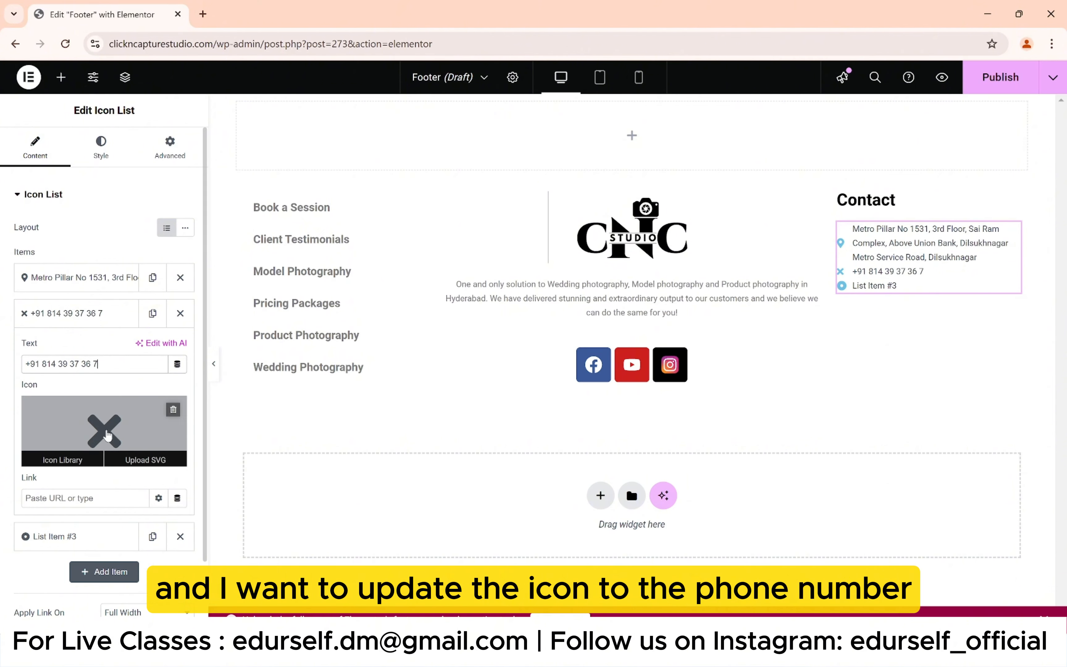
# Step: Search the icon library for phone and insert the second plain handset icon for the phone number item
pyautogui.click(108, 436)
pyautogui.click(395, 136)
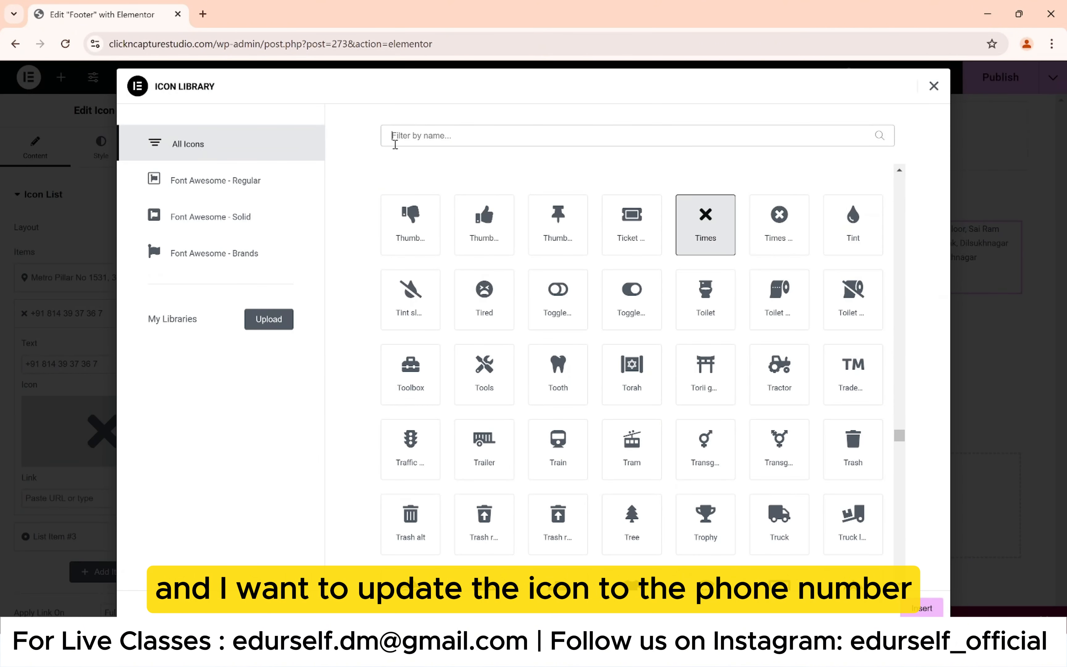
pyautogui.write('phone')
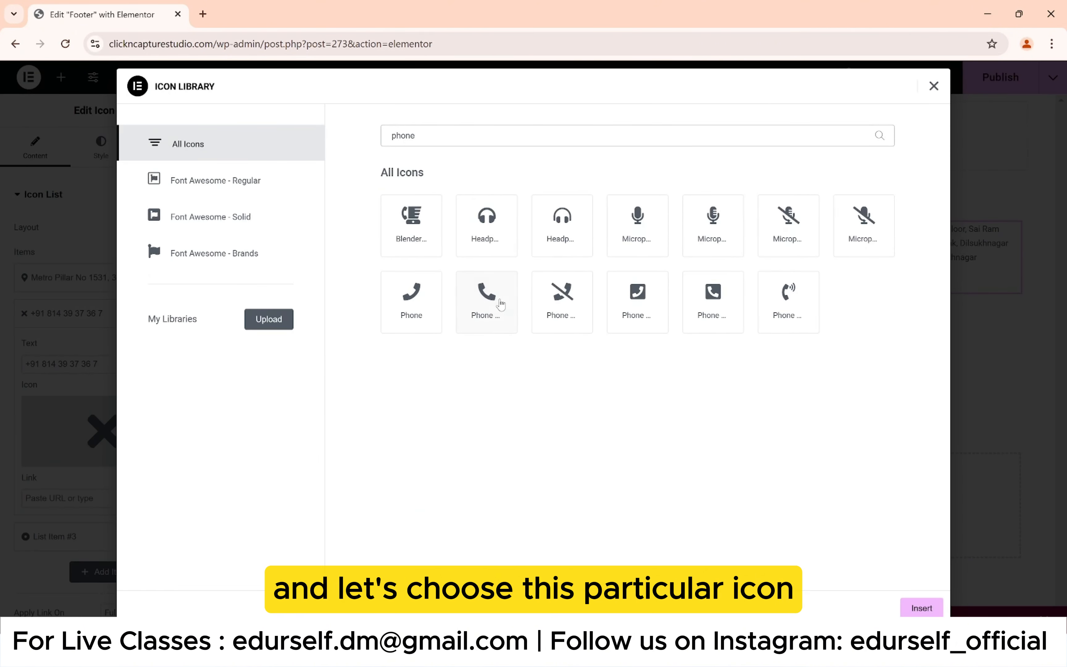
pyautogui.click(500, 309)
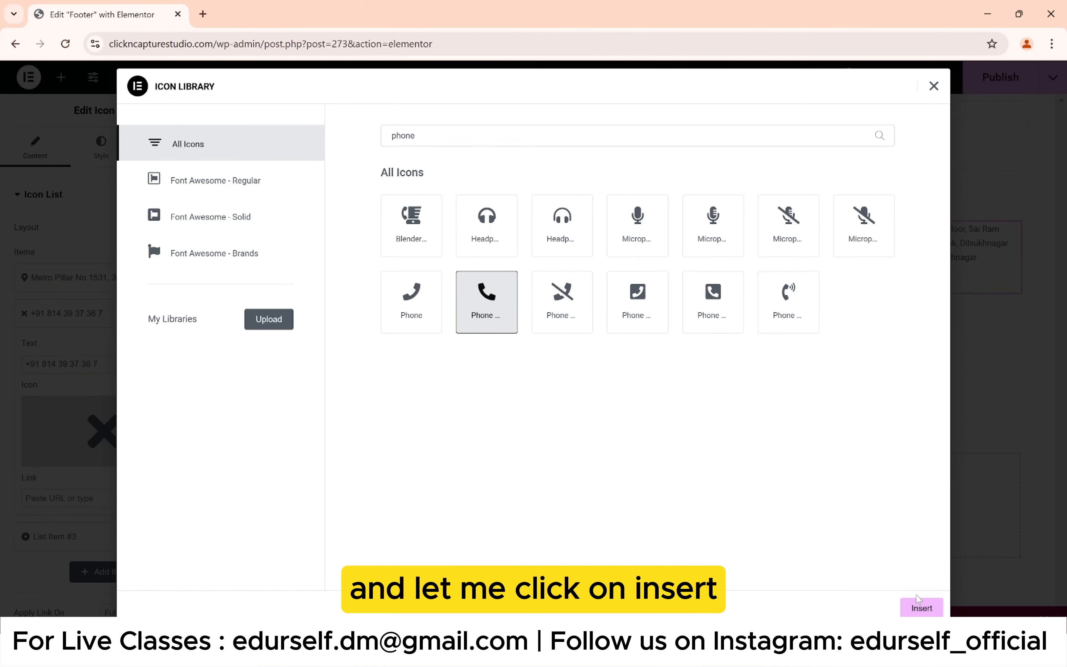
pyautogui.click(921, 607)
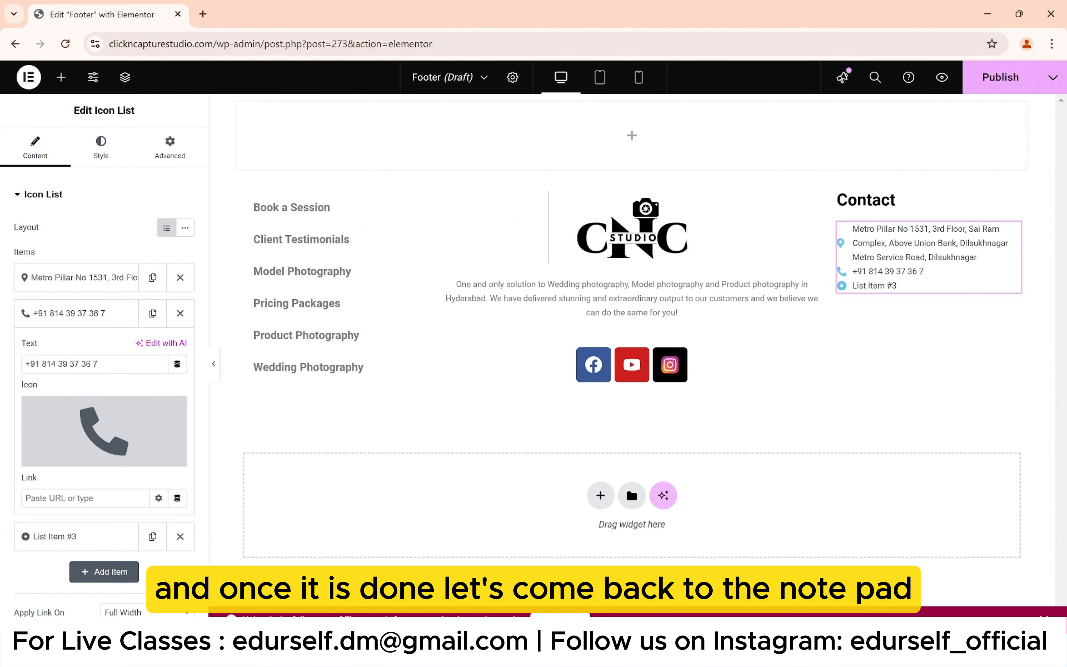
# Step: Copy the studio's e-mail address from the Notepad notes and paste it as the third list item's text
pyautogui.hotkey('alt', 'Tab')
pyautogui.doubleClick(412, 483)
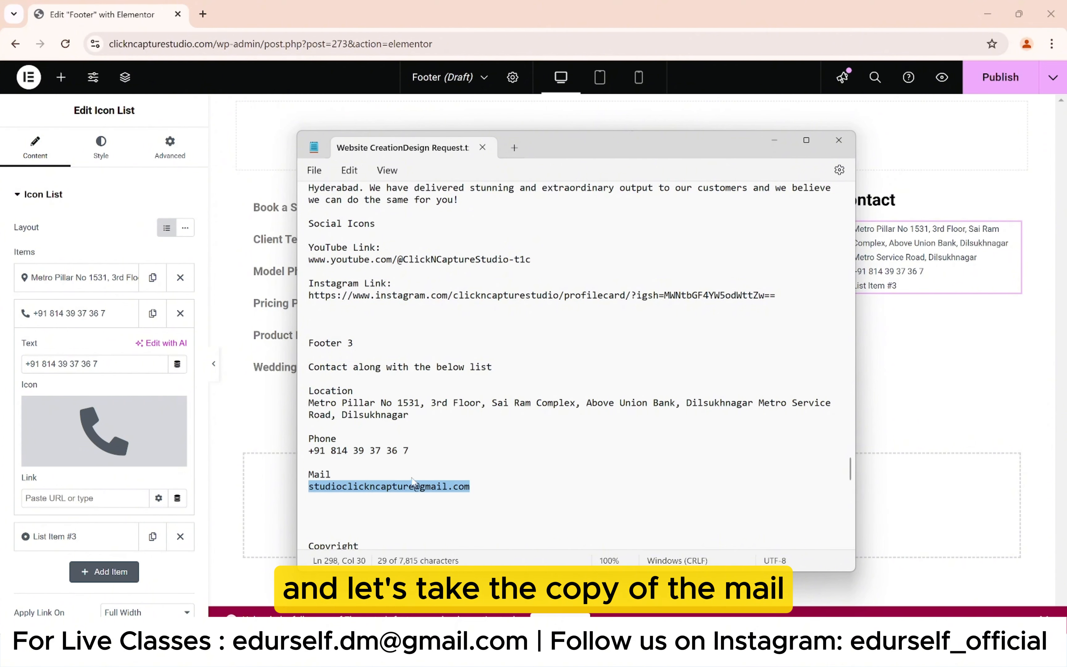
pyautogui.hotkey('ctrl', 'c')
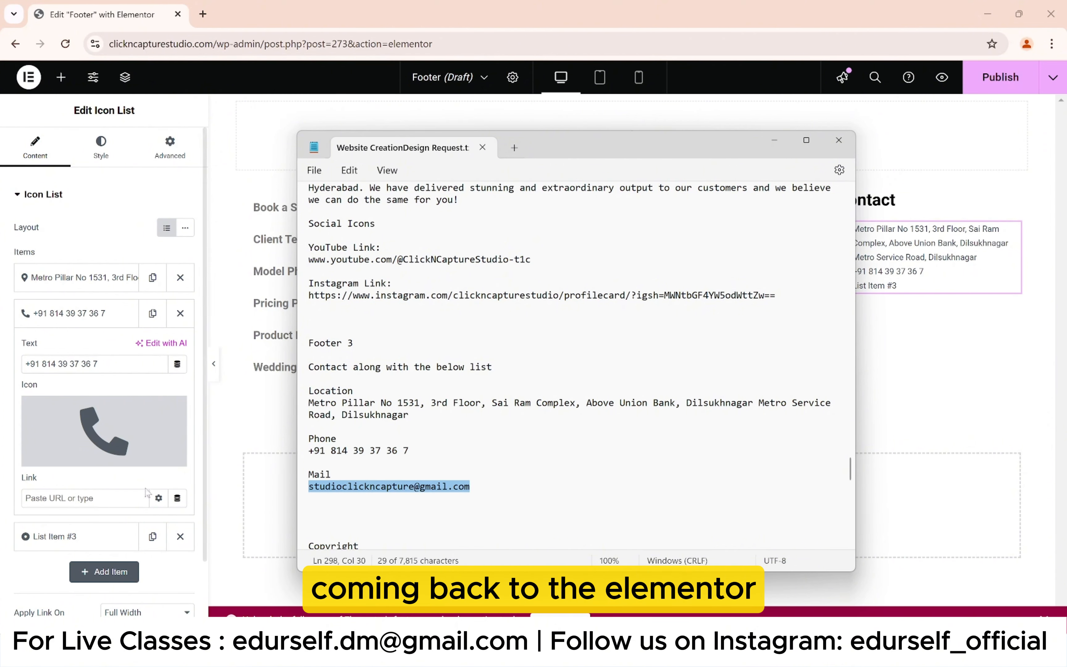
pyautogui.click(86, 536)
pyautogui.tripleClick(87, 399)
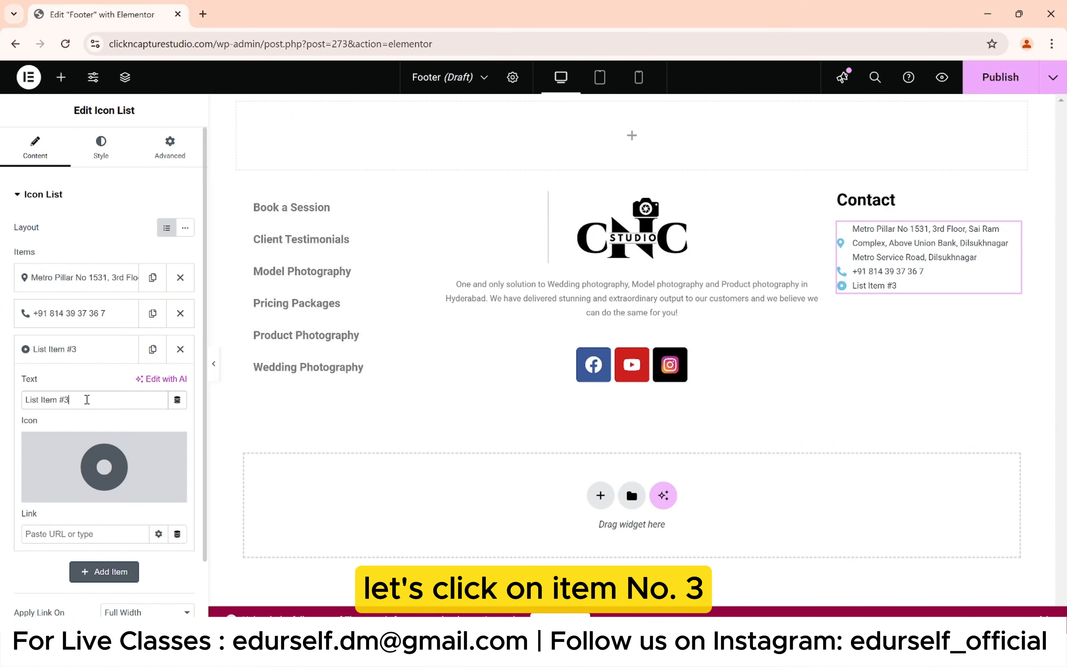
pyautogui.hotkey('ctrl', 'v')
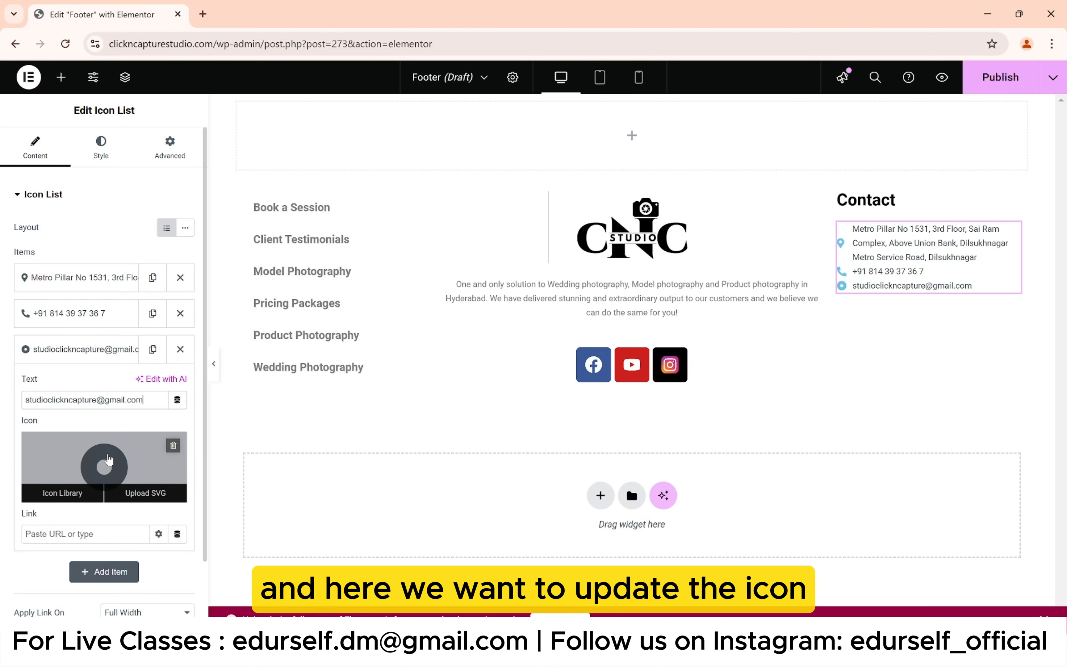
# Step: Search the icon library for mail and insert the Mail bulk icon for the e-mail item
pyautogui.click(106, 459)
pyautogui.click(441, 137)
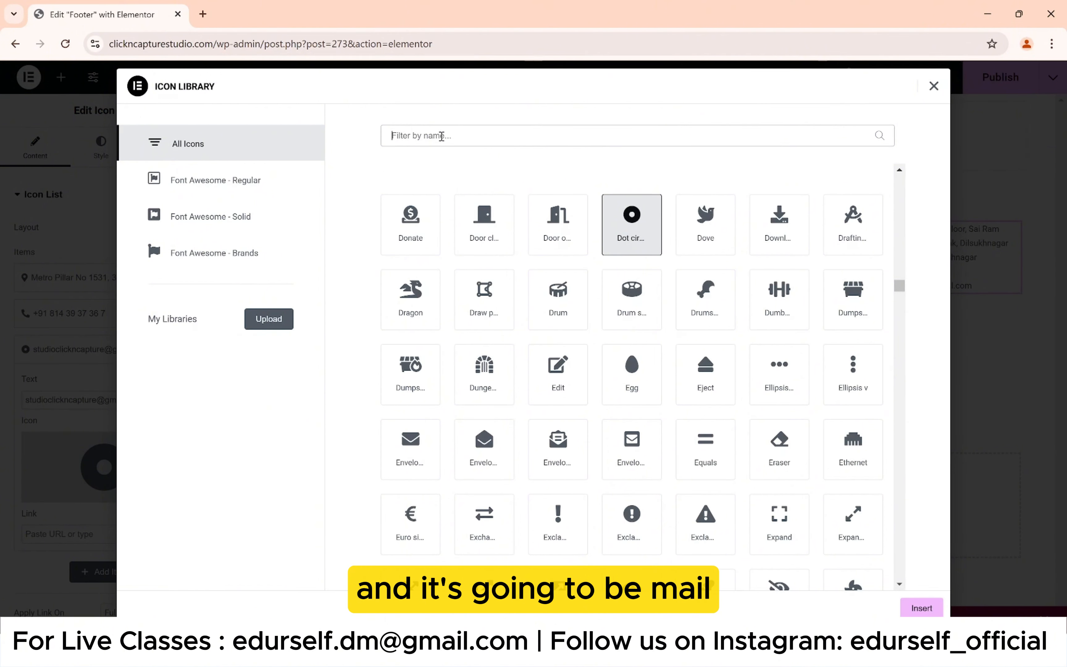
pyautogui.write('mail')
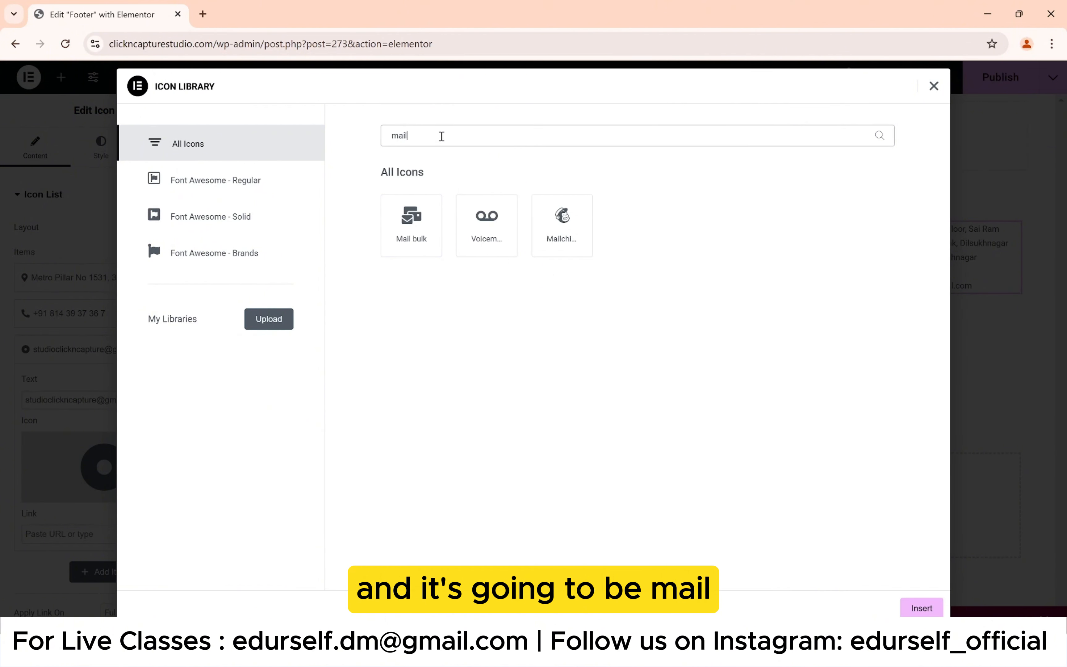
pyautogui.click(402, 207)
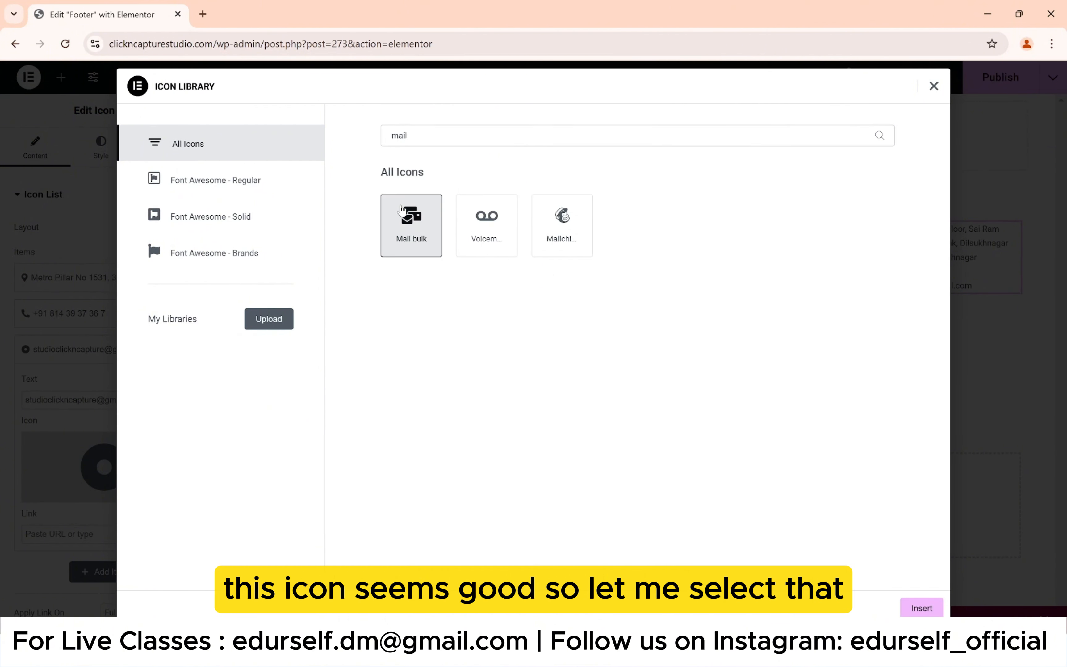
pyautogui.click(921, 608)
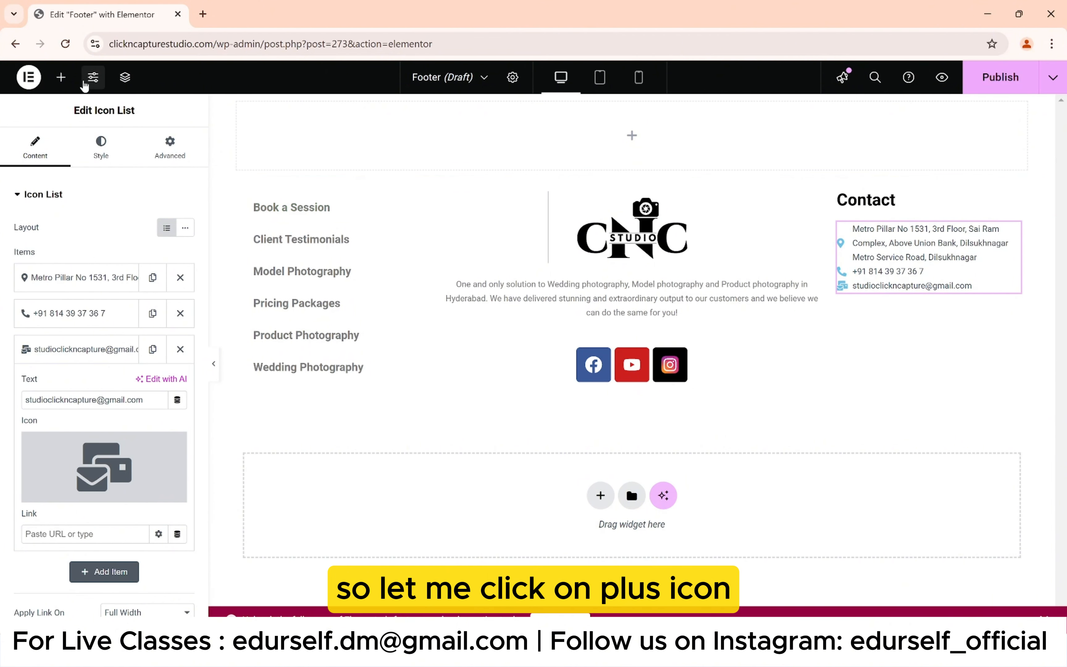
# Step: Add a Heading widget above the navigation menu in the first column and title it Quick Links
pyautogui.click(64, 85)
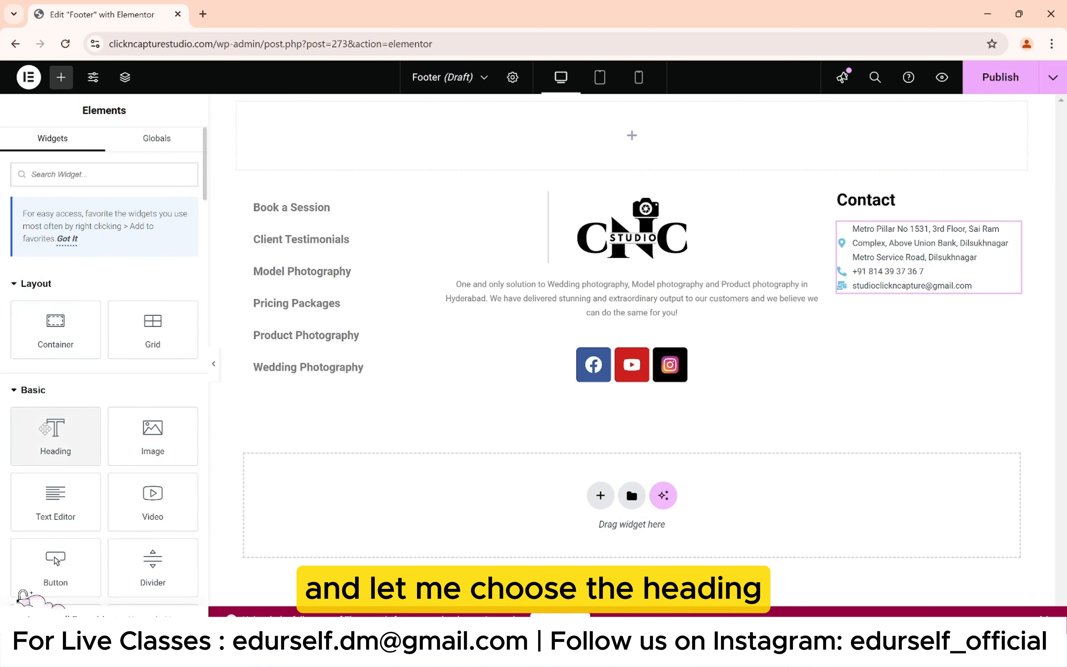
pyautogui.moveTo(55, 432); pyautogui.dragTo(241, 221)
pyautogui.click(121, 243)
pyautogui.hotkey('ctrl', 'a')
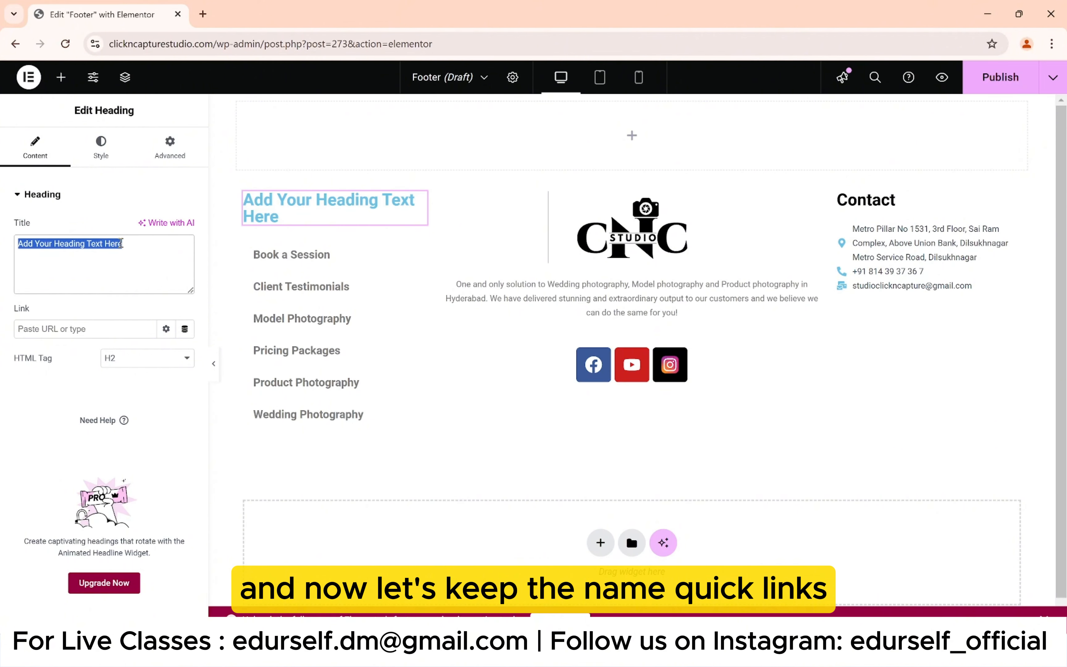
pyautogui.write('Quick Links')
# Step: Change the Quick Links heading's text color to black
pyautogui.click(104, 151)
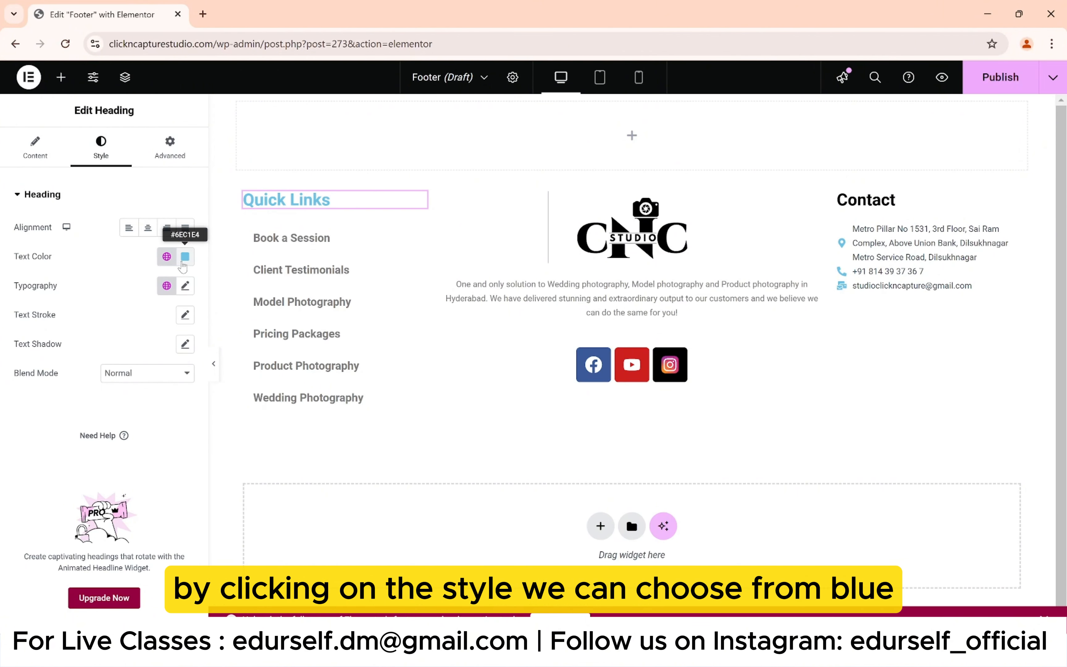
pyautogui.click(185, 258)
pyautogui.moveTo(188, 324); pyautogui.dragTo(303, 429)
pyautogui.click(324, 458)
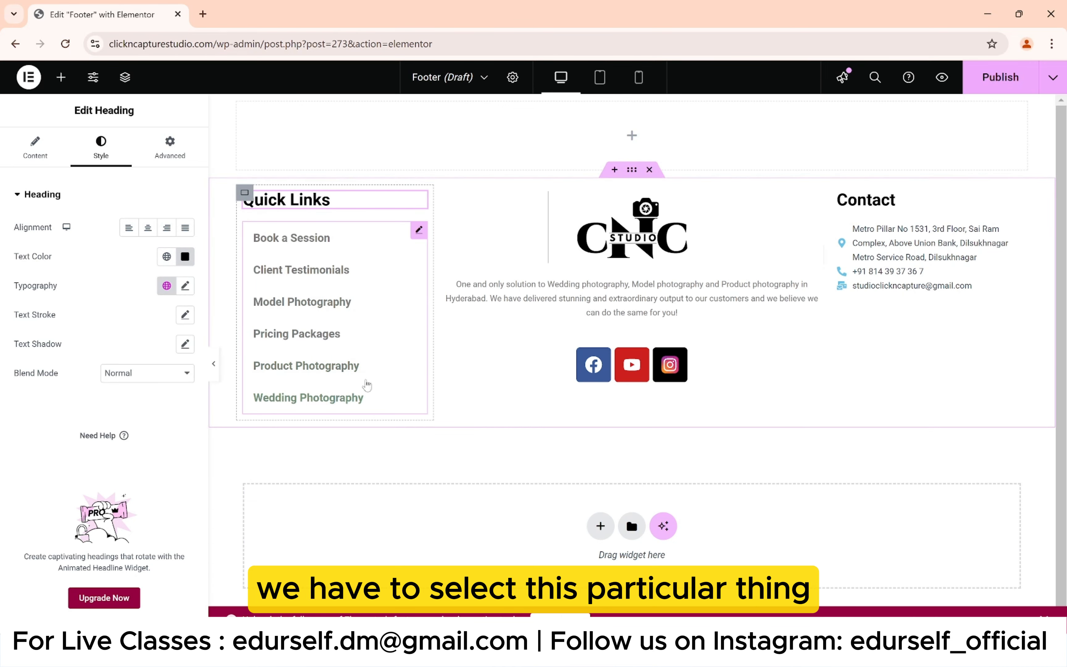
# Step: Set the vertical padding of the Quick Links navigation menu to 11
pyautogui.click(402, 262)
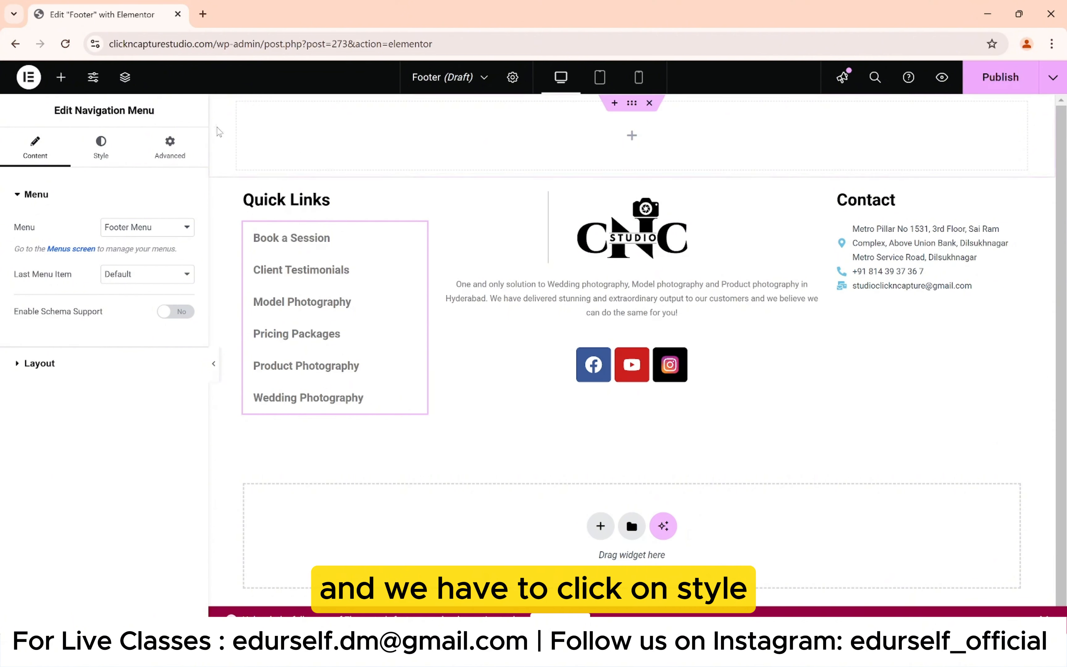
pyautogui.click(105, 150)
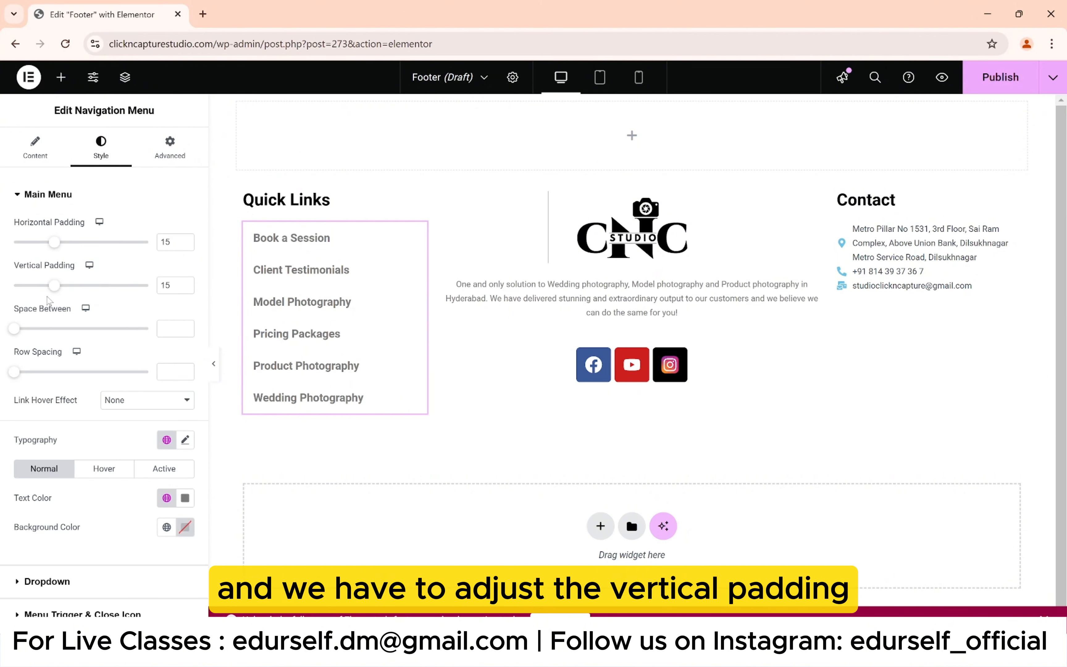
pyautogui.moveTo(53, 285); pyautogui.dragTo(46, 285)
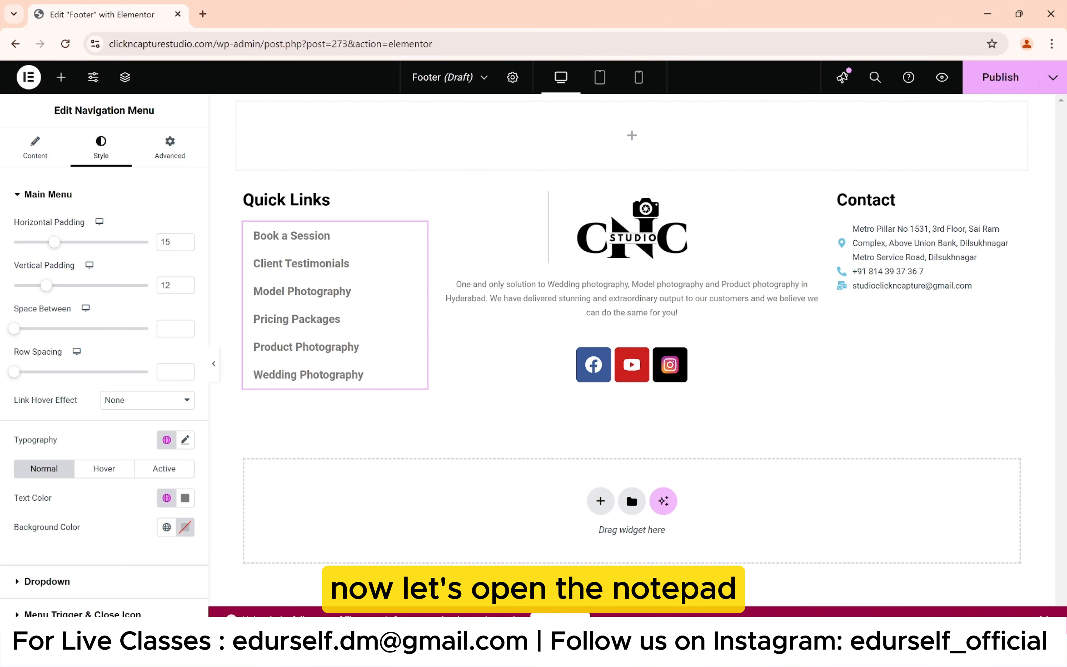
# Step: Switch to the Notepad notes, look up the final footer item and select the word Copyright
pyautogui.click(763, 650)
pyautogui.scroll(-2, 486, 452)
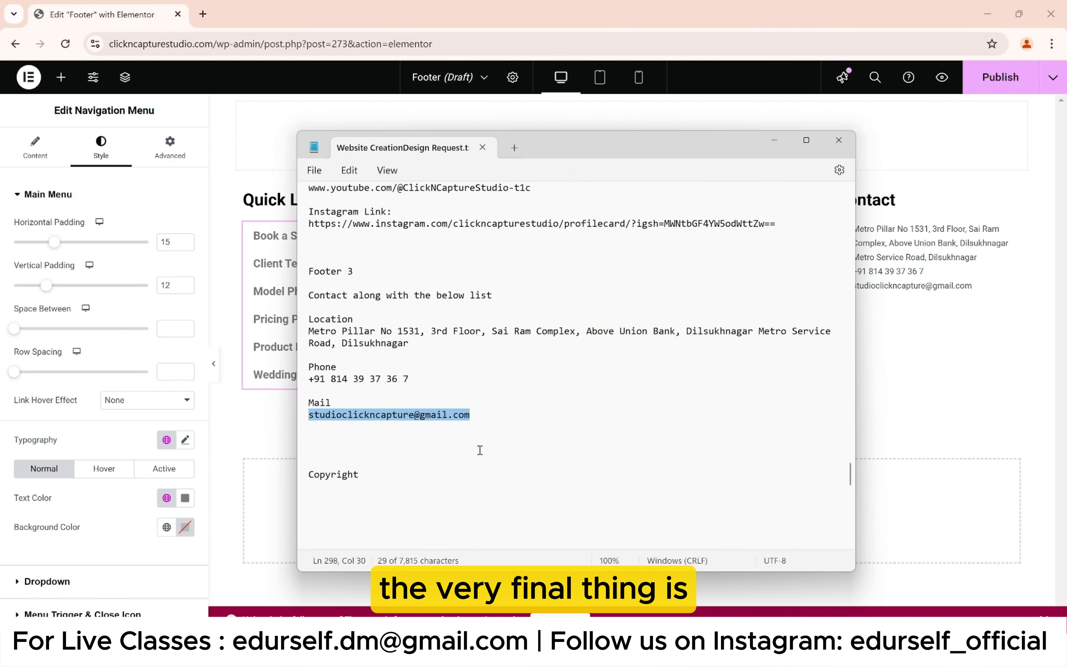
pyautogui.click(387, 474)
pyautogui.moveTo(389, 477); pyautogui.dragTo(303, 477)
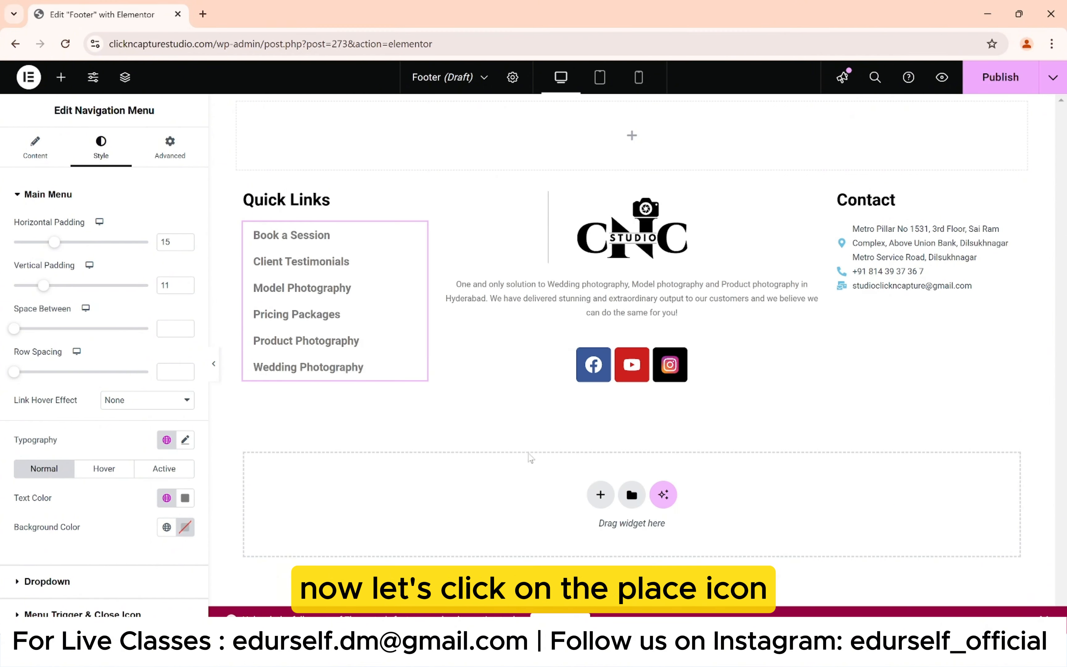
# Step: Add a new single-column flexbox container below the three footer columns
pyautogui.click(600, 492)
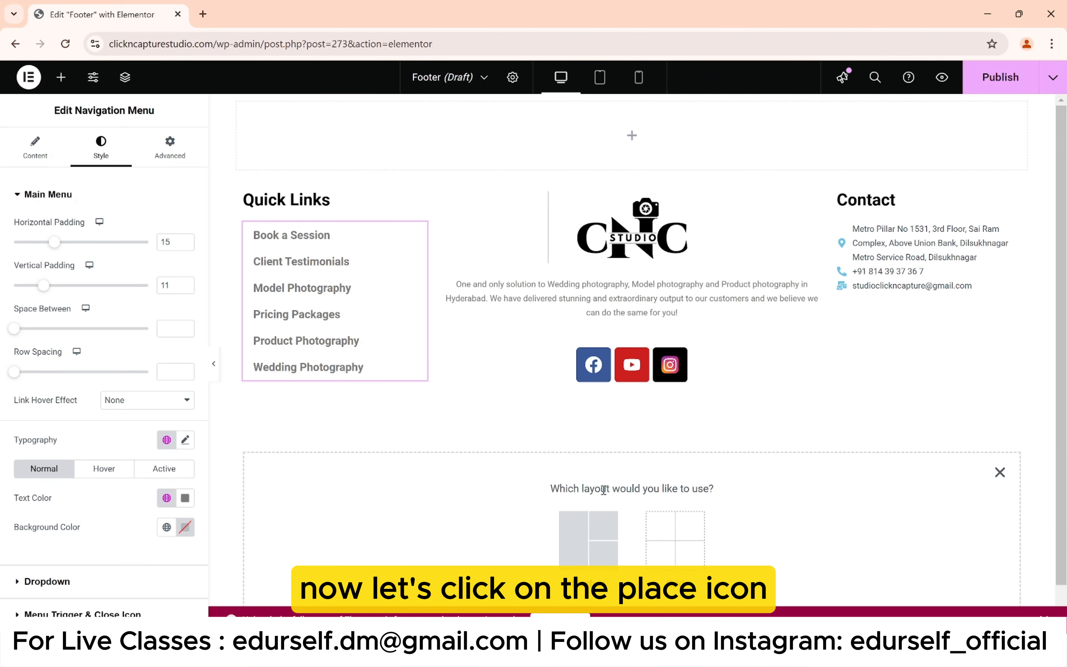
pyautogui.click(591, 524)
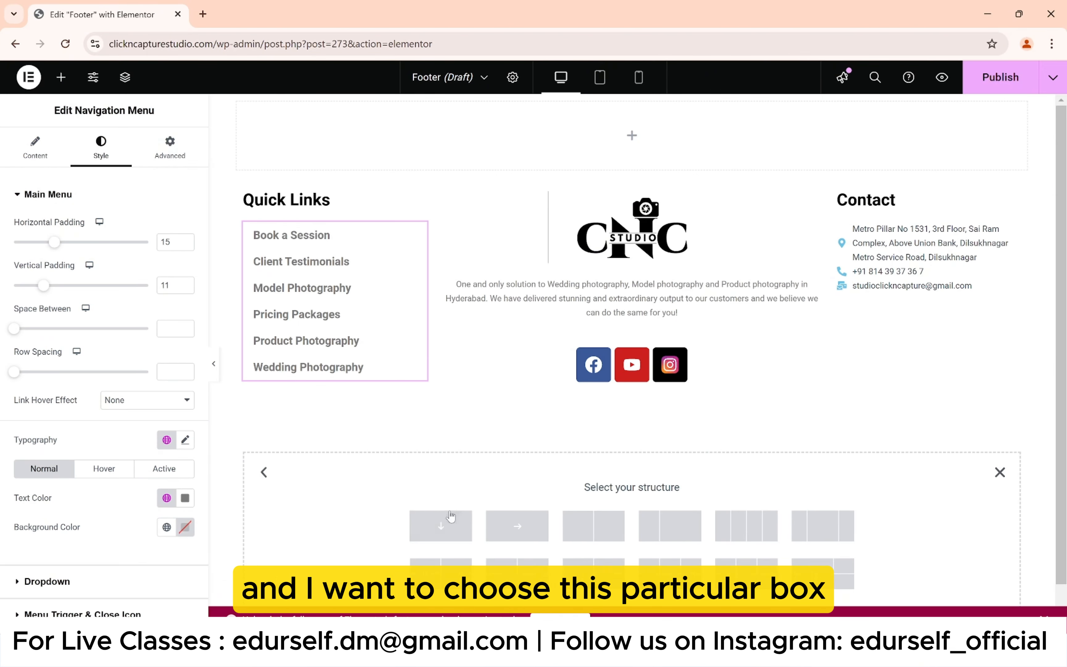
pyautogui.click(442, 527)
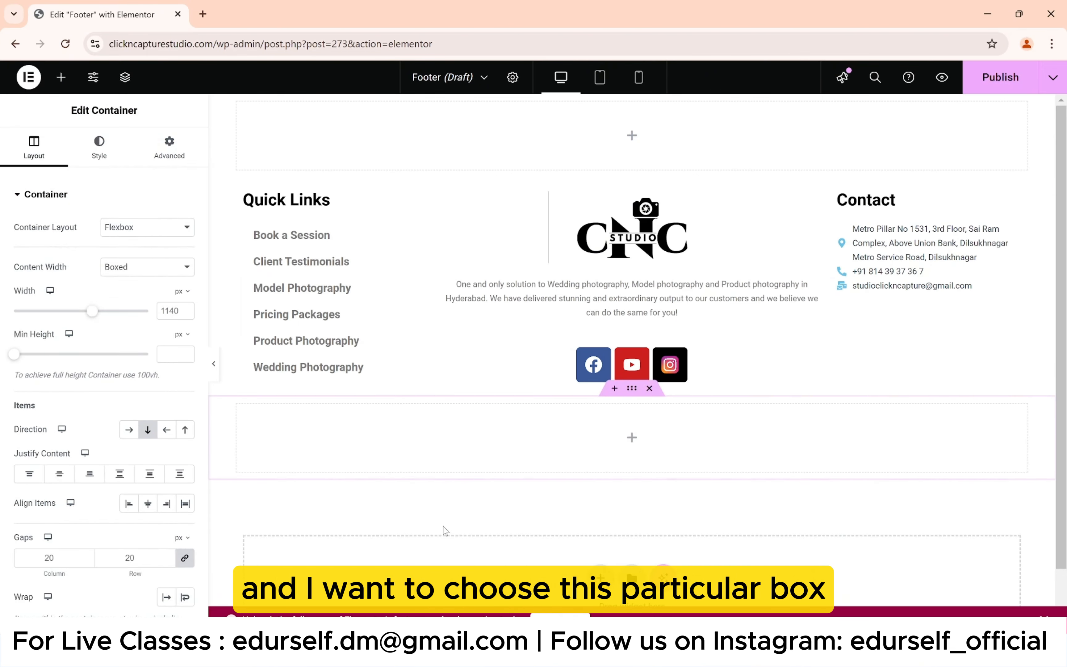
# Step: Search the widgets for Copyright, place the Copyright widget in the new container and center its text
pyautogui.click(631, 443)
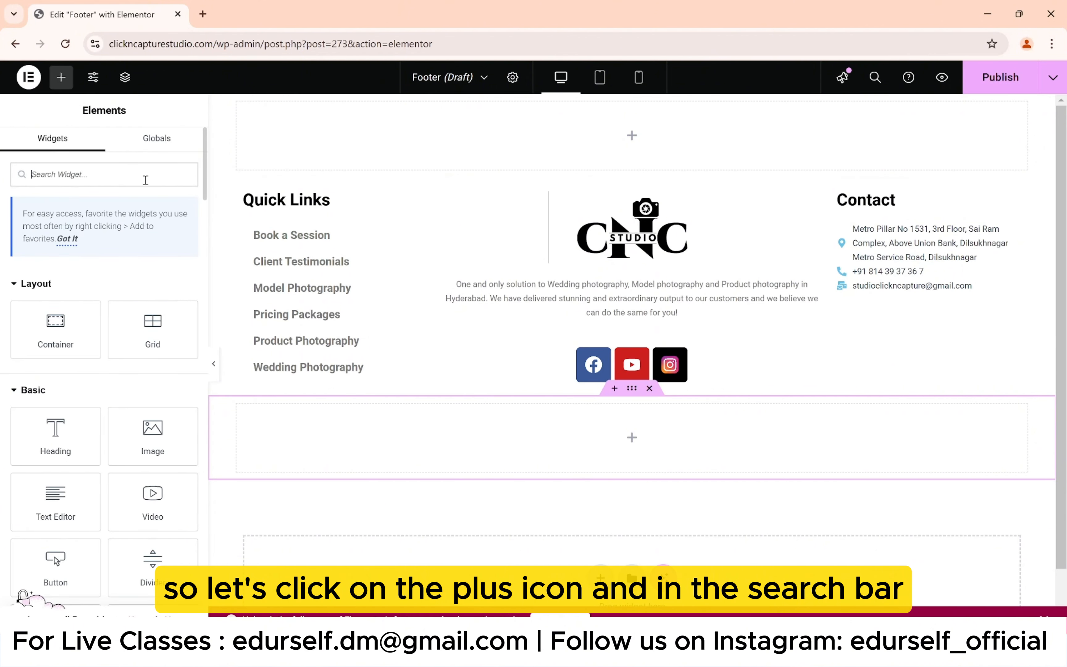
pyautogui.write('Copyright')
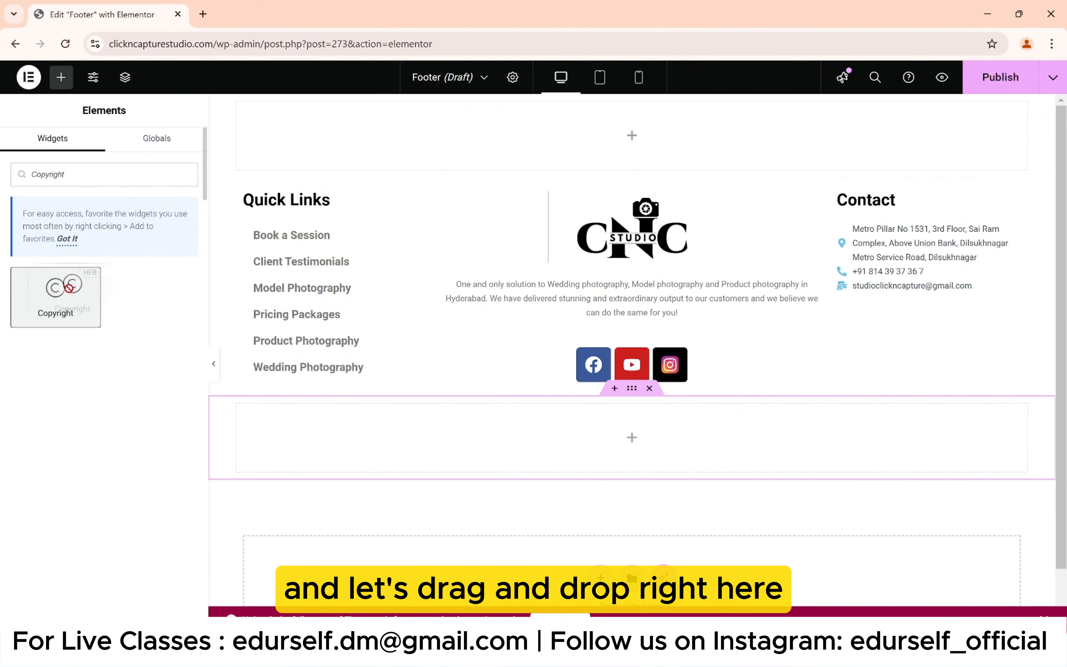
pyautogui.moveTo(55, 291); pyautogui.dragTo(621, 439)
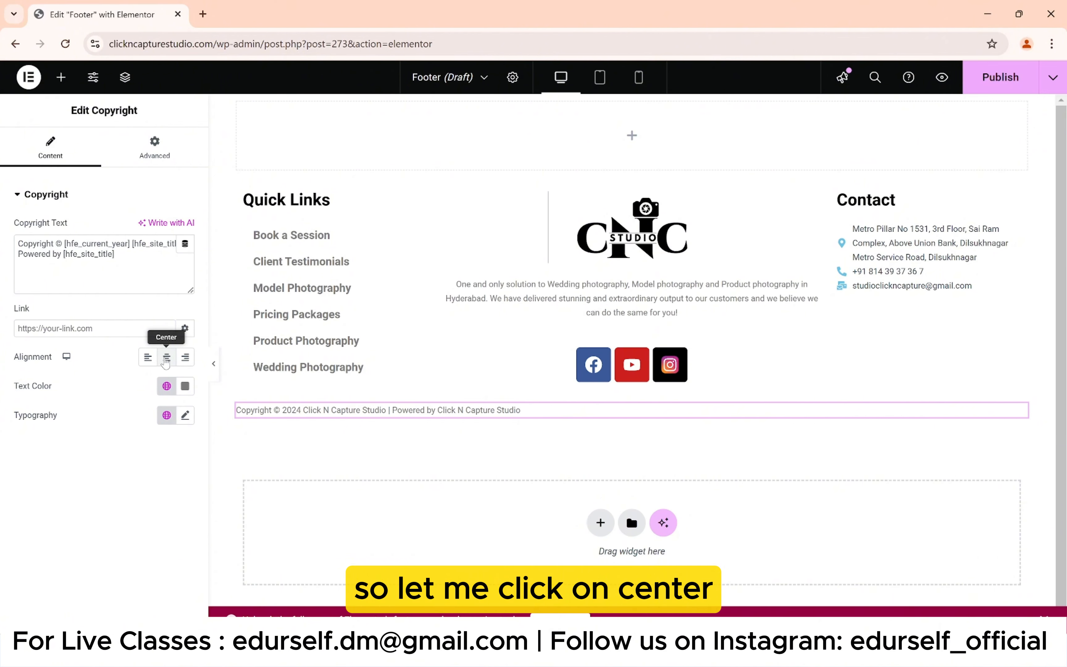
pyautogui.click(166, 358)
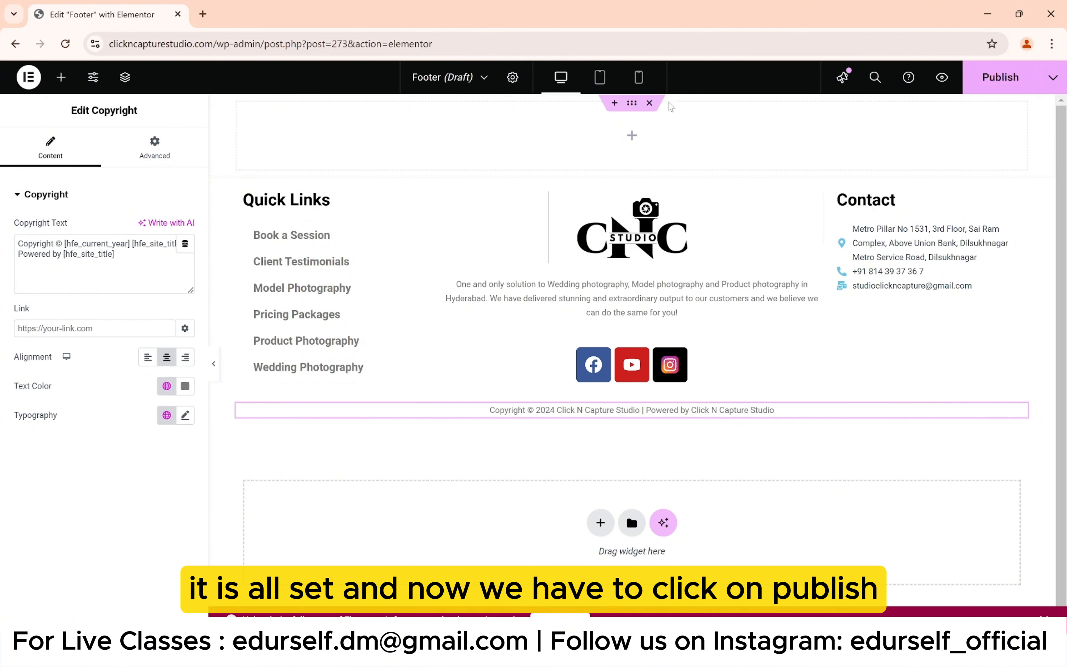
# Step: Publish the footer and open clickncapturestudio.com in a new tab to check the footer on the live home page
pyautogui.click(1000, 77)
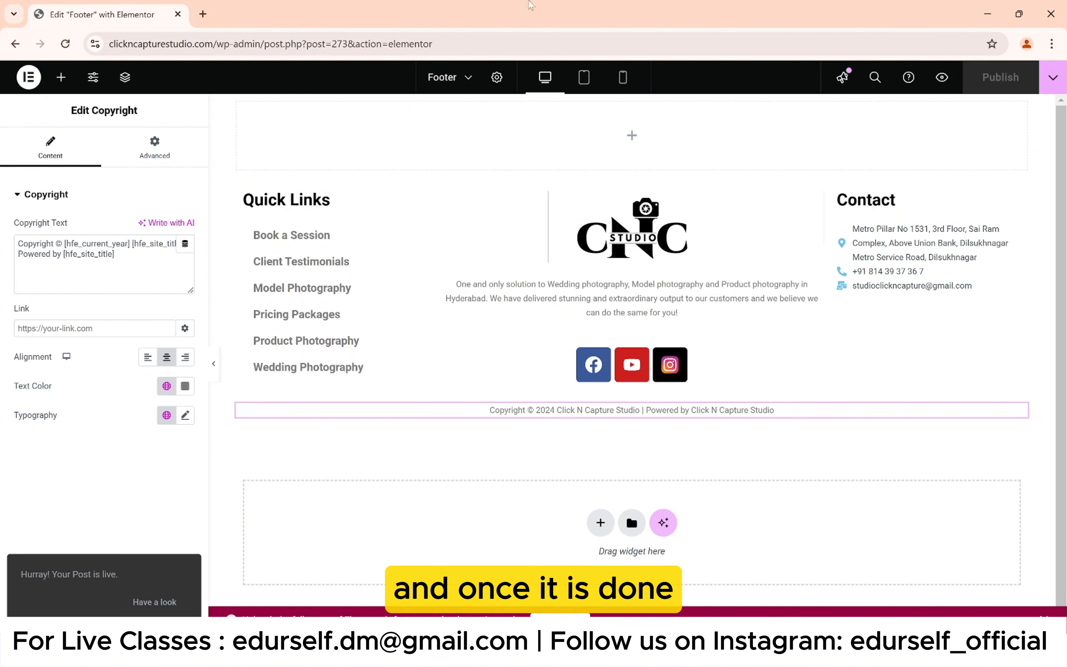
pyautogui.click(203, 14)
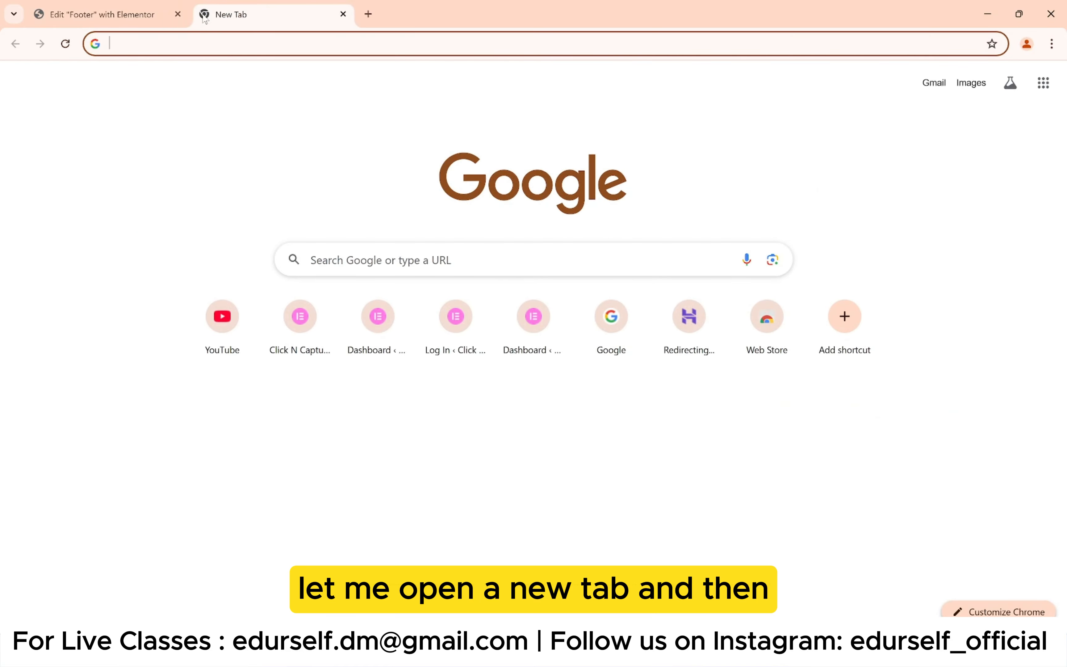
pyautogui.write('clickncapturestudio.com')
pyautogui.press('Return')
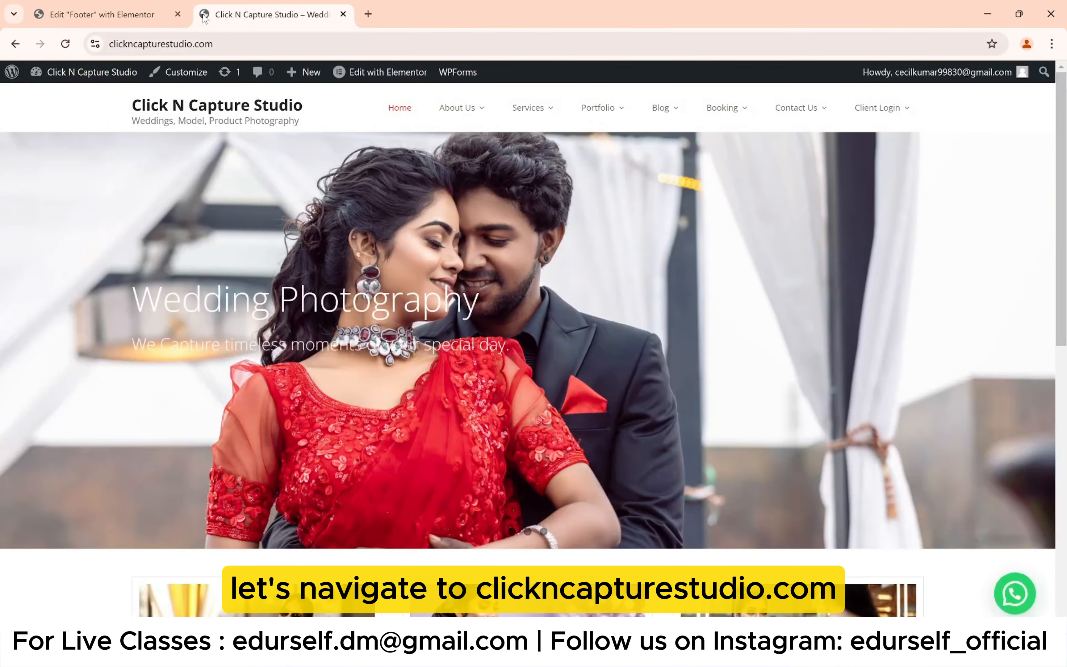
pyautogui.scroll(-10, 205, 172)
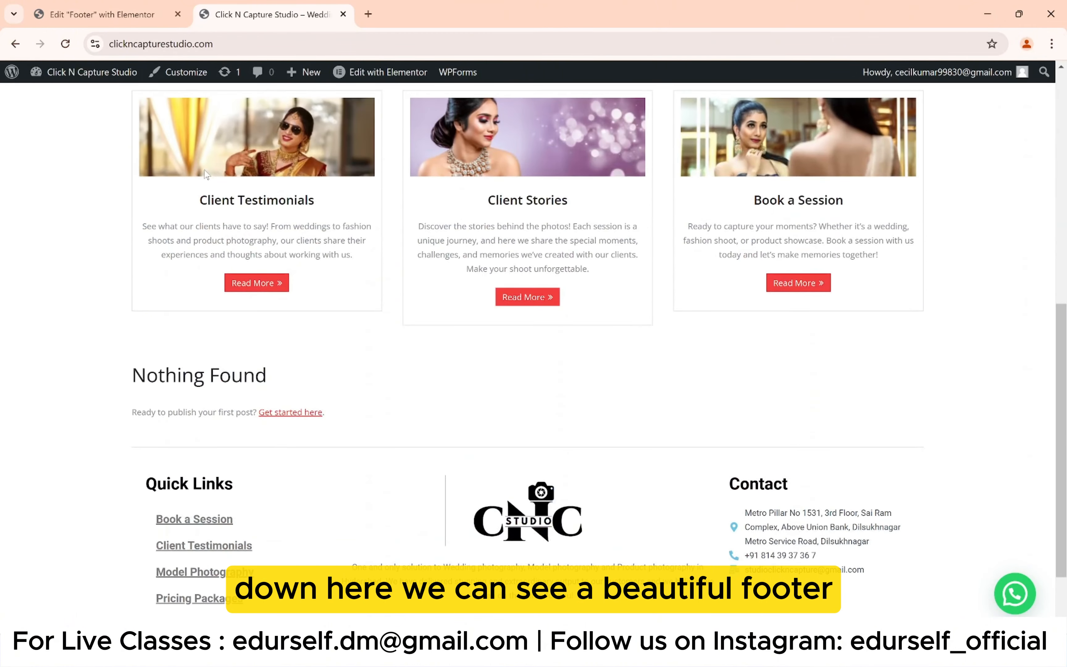
pyautogui.scroll(-2, 206, 173)
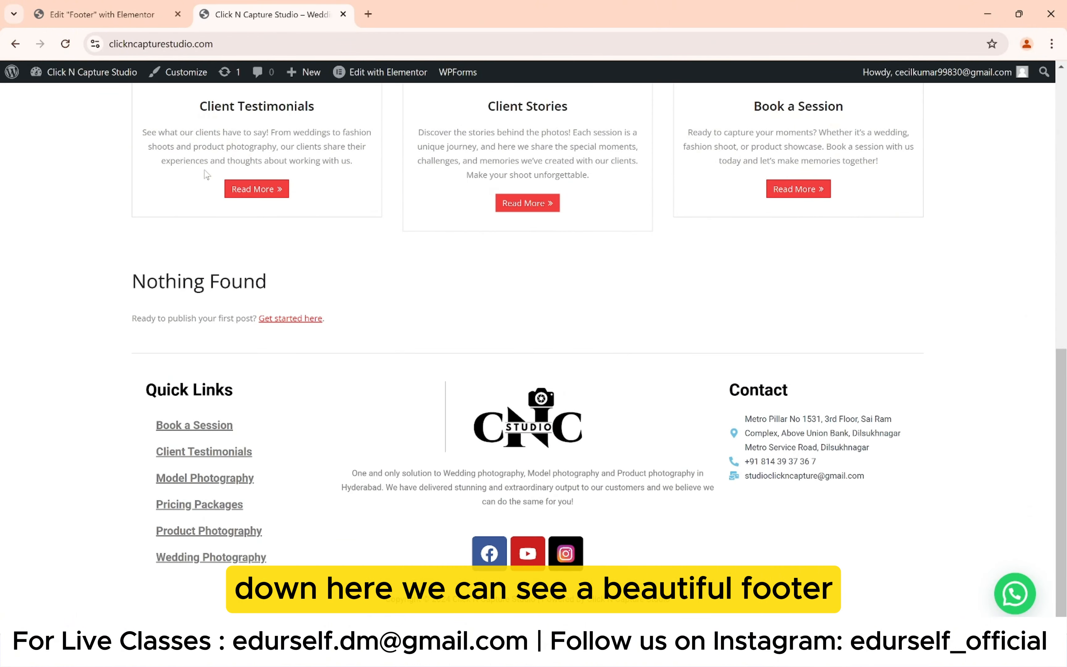
# Step: Test the footer's Book a Session, YouTube and Instagram links on the live site, returning to the home page after each
pyautogui.click(180, 426)
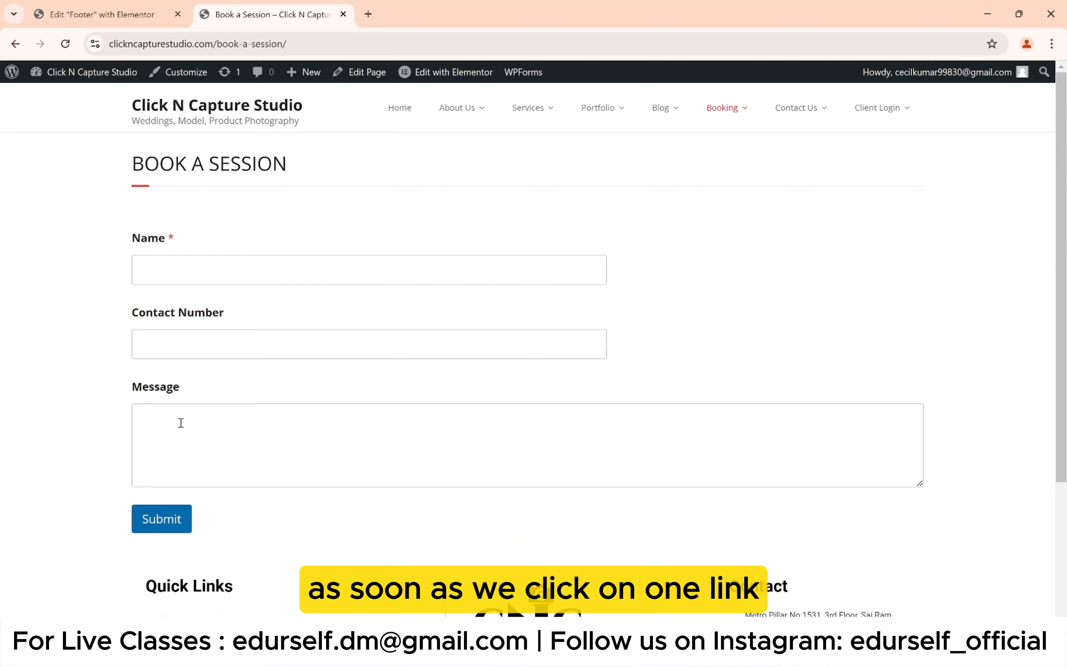
pyautogui.click(22, 46)
pyautogui.click(525, 556)
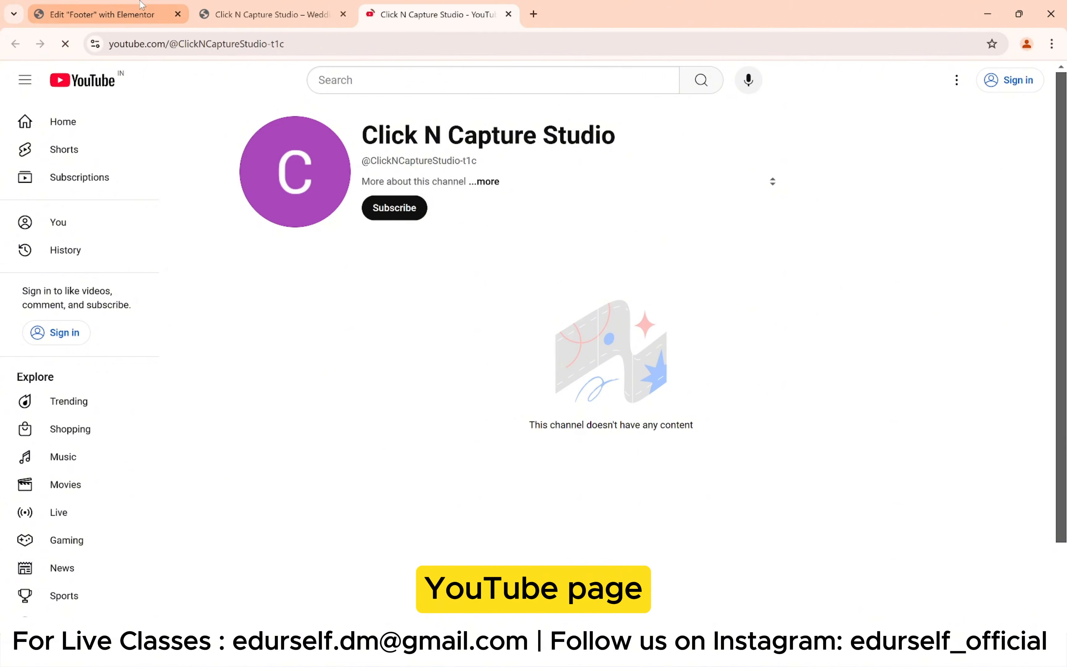
pyautogui.hotkey('ctrl', 'w')
pyautogui.click(577, 543)
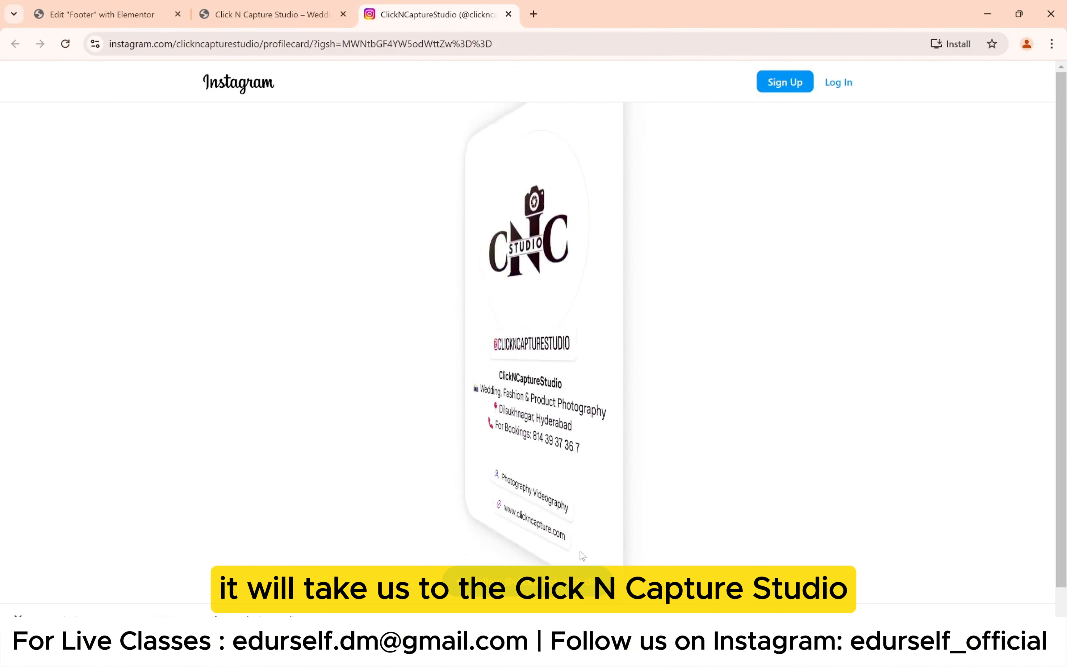
pyautogui.hotkey('ctrl', 'w')
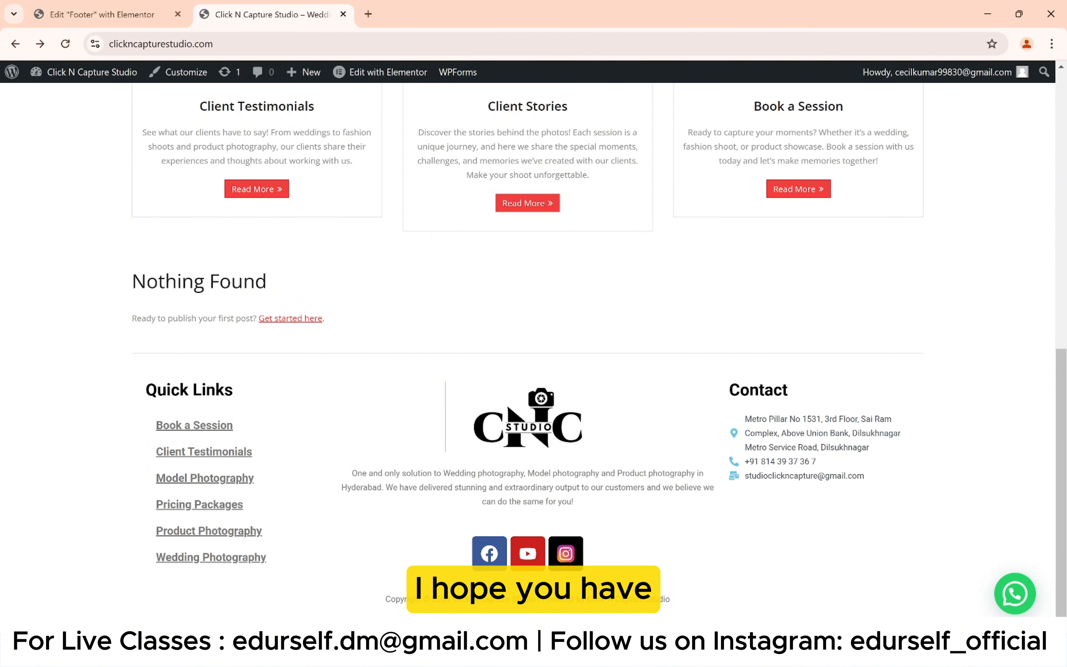
pyautogui.hotkey('alt', 'Tab')
pyautogui.scroll(6, 512, 421)
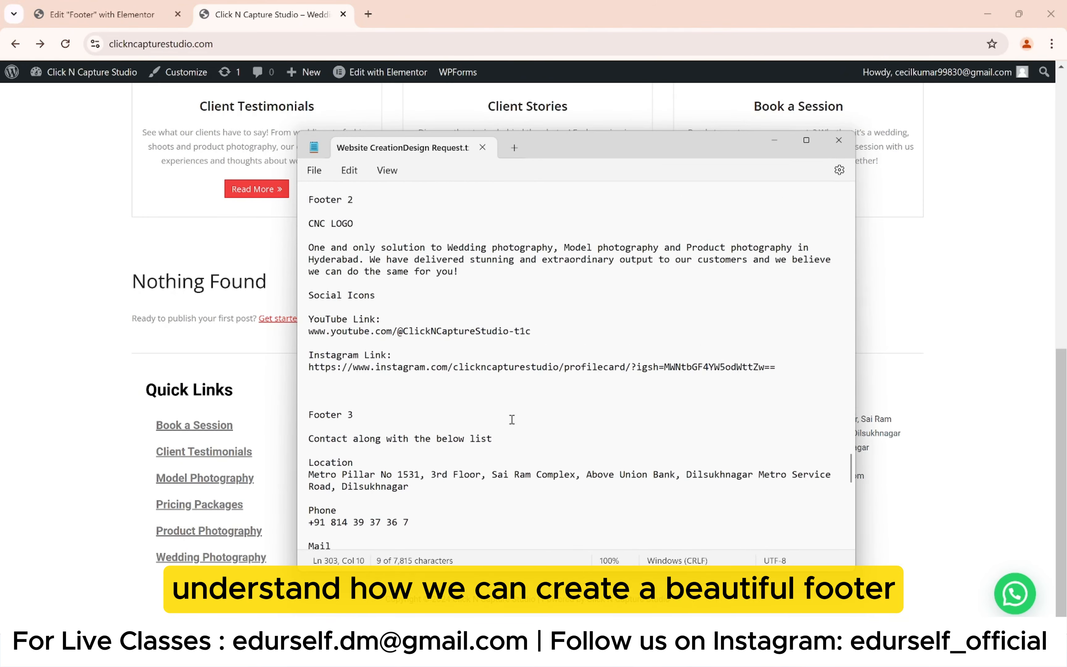
pyautogui.scroll(5, 512, 419)
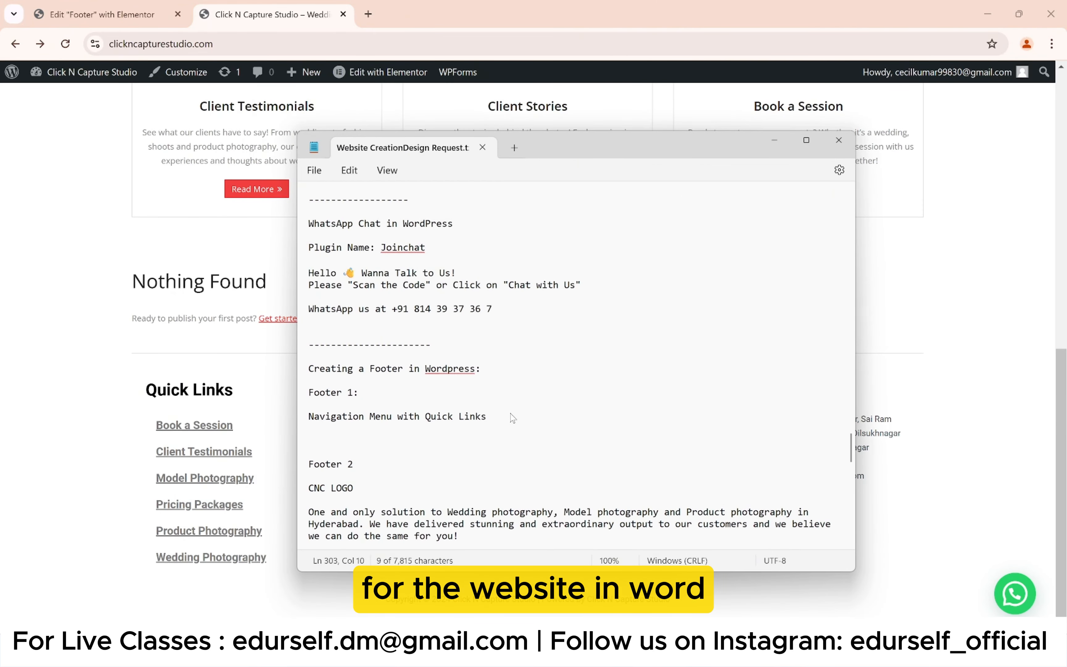